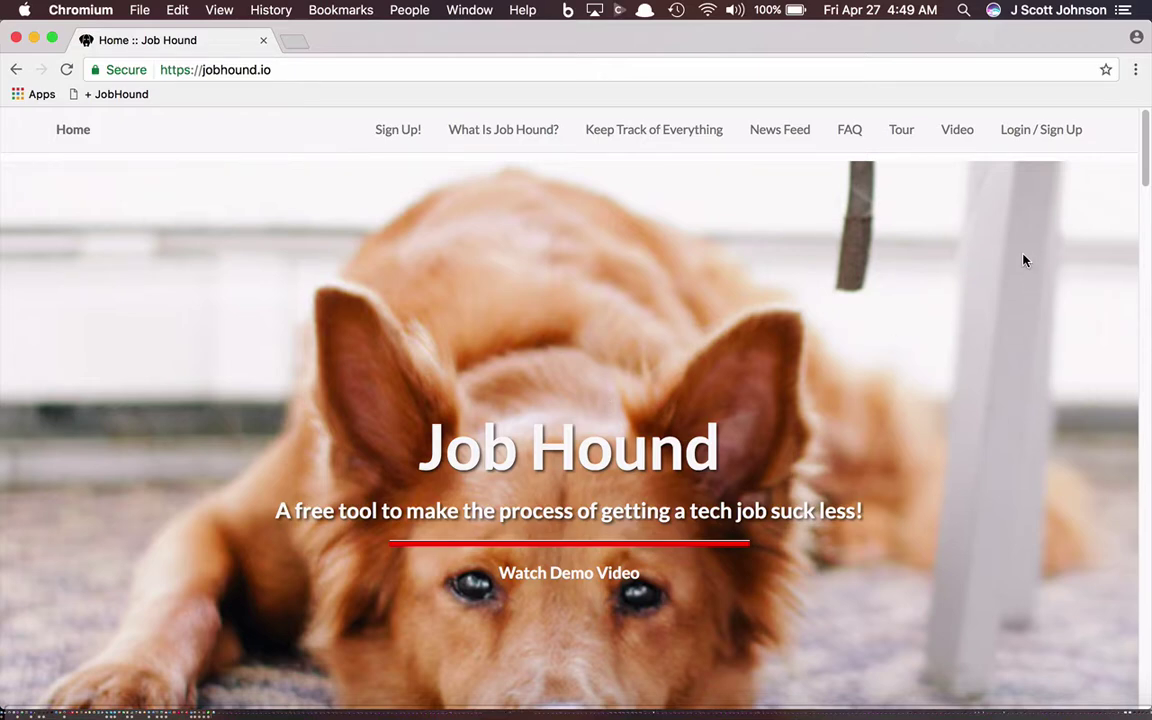
Step: Go from the Job Hound home page through Login to the Sign Up! registration form
left_click(1018, 131)
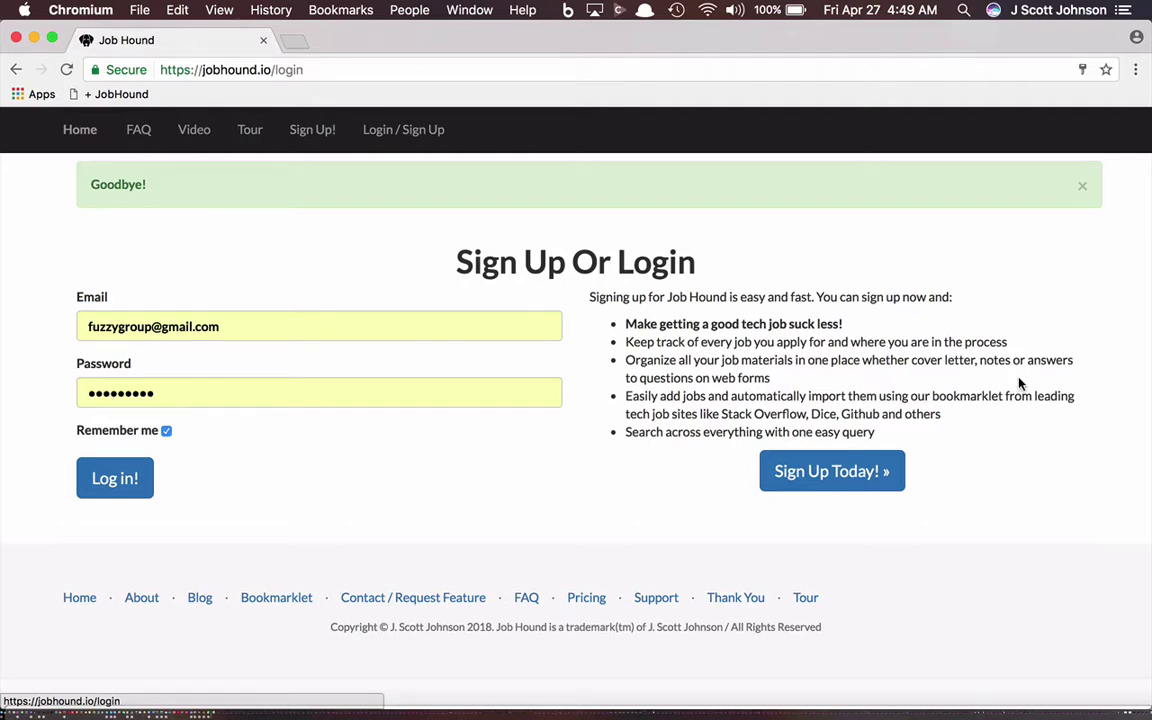
left_click(775, 476)
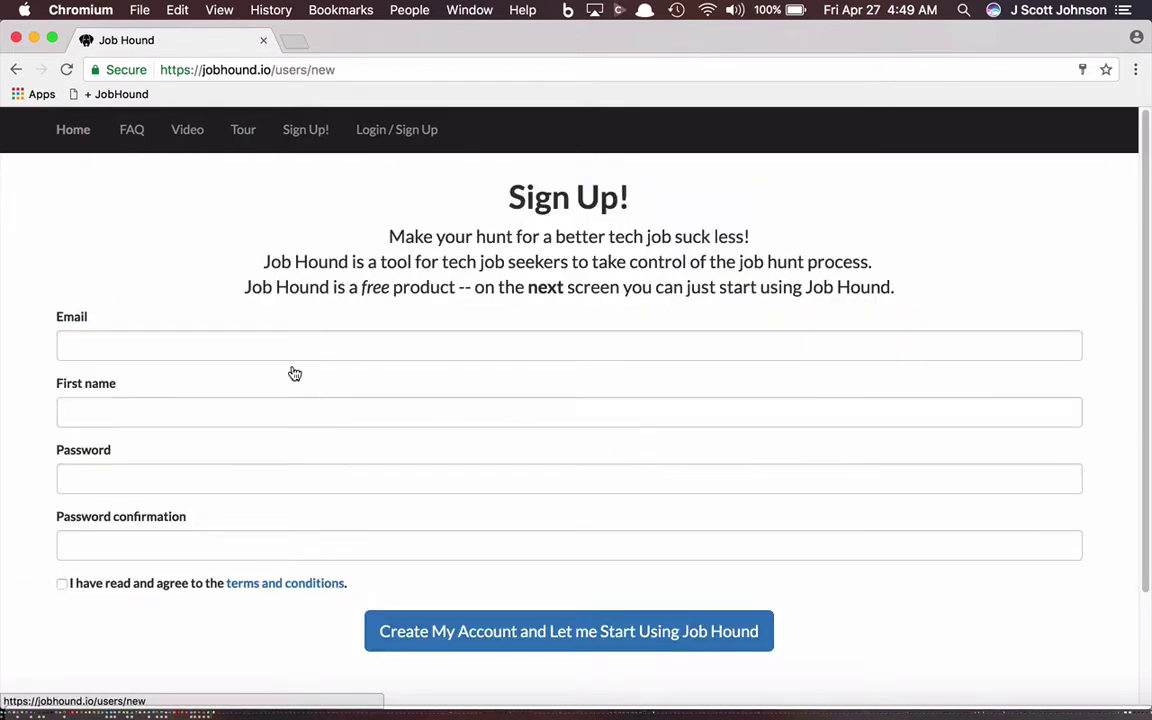
Step: Fill in the sign-up email from a saved suggestion, edited, and enter the first name
left_click(224, 343)
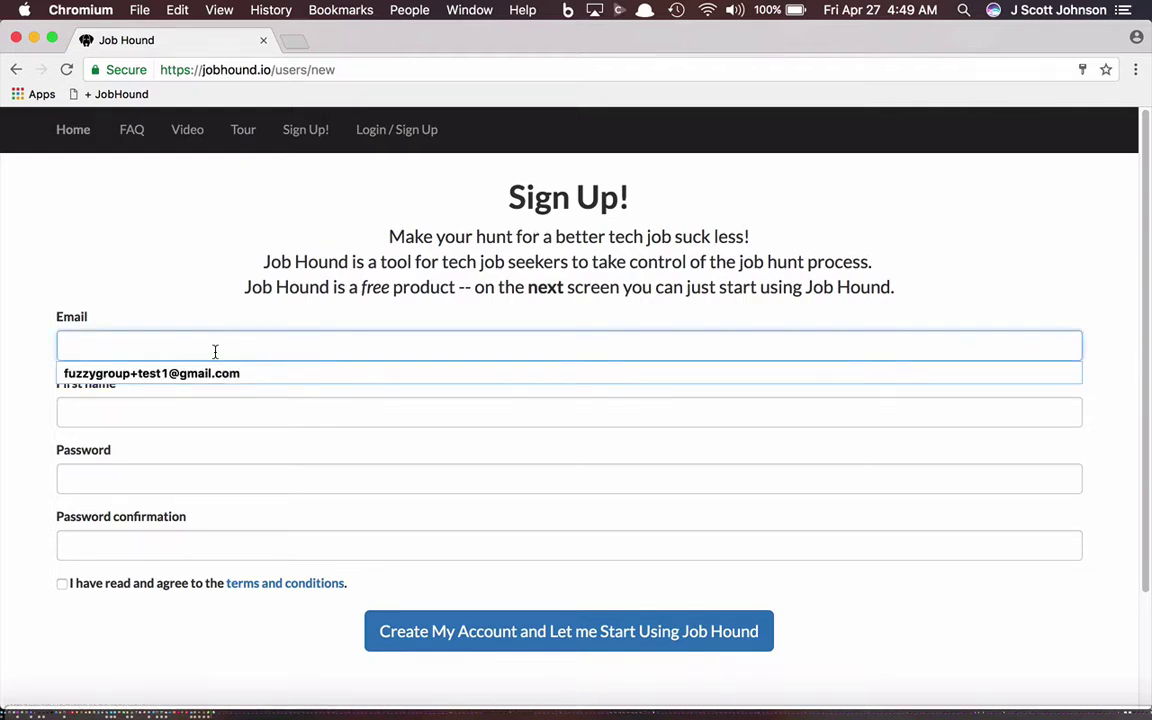
key("Down")
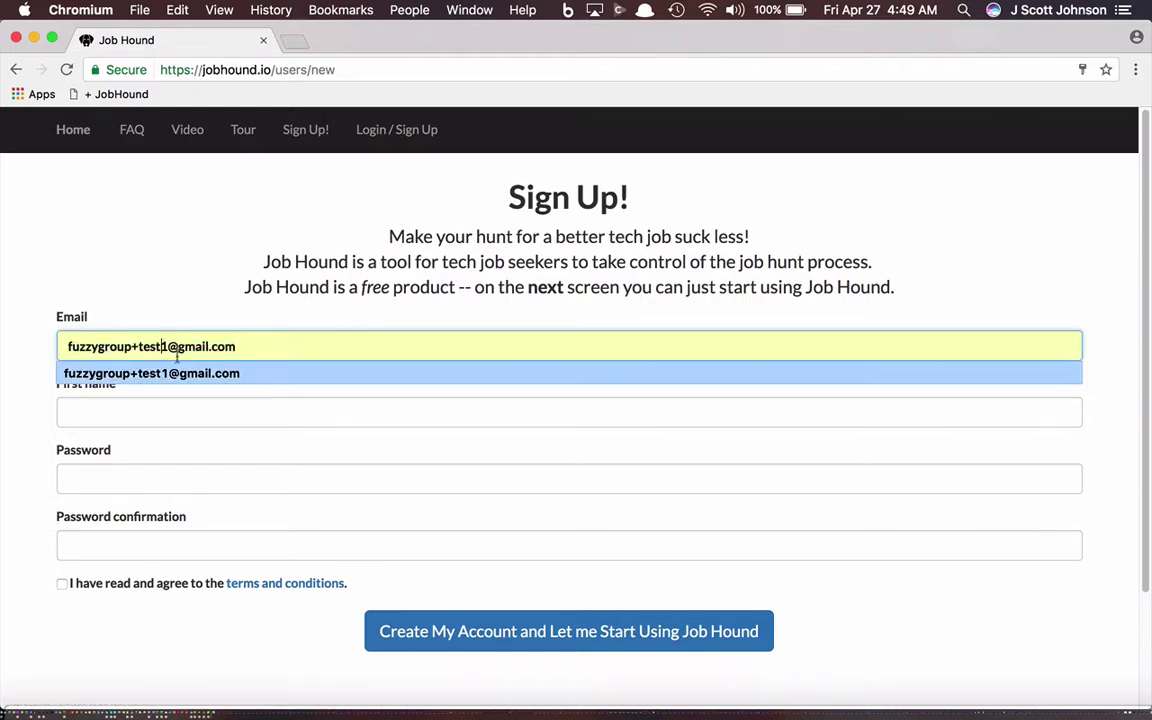
key("Return")
left_click(167, 346)
key("BackSpace")
type("2")
key("Tab")
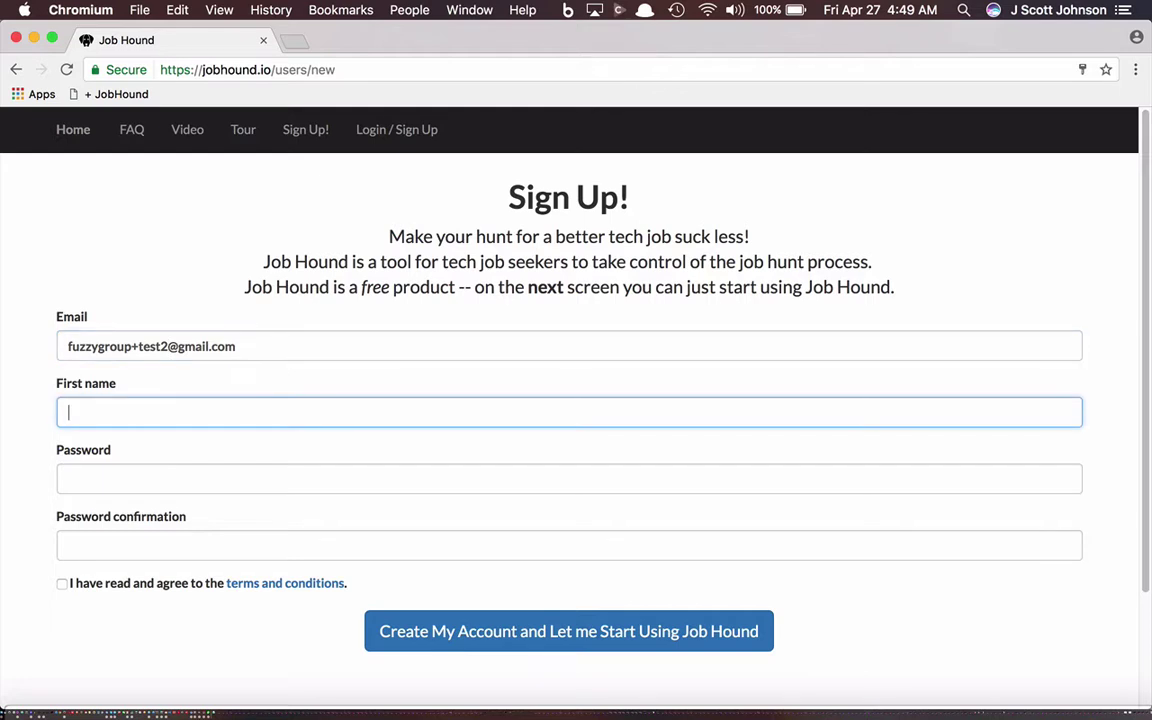
type("Scott")
Step: Enter and confirm the account password, accept the terms, and create the account
key("Tab")
type("•••••••••")
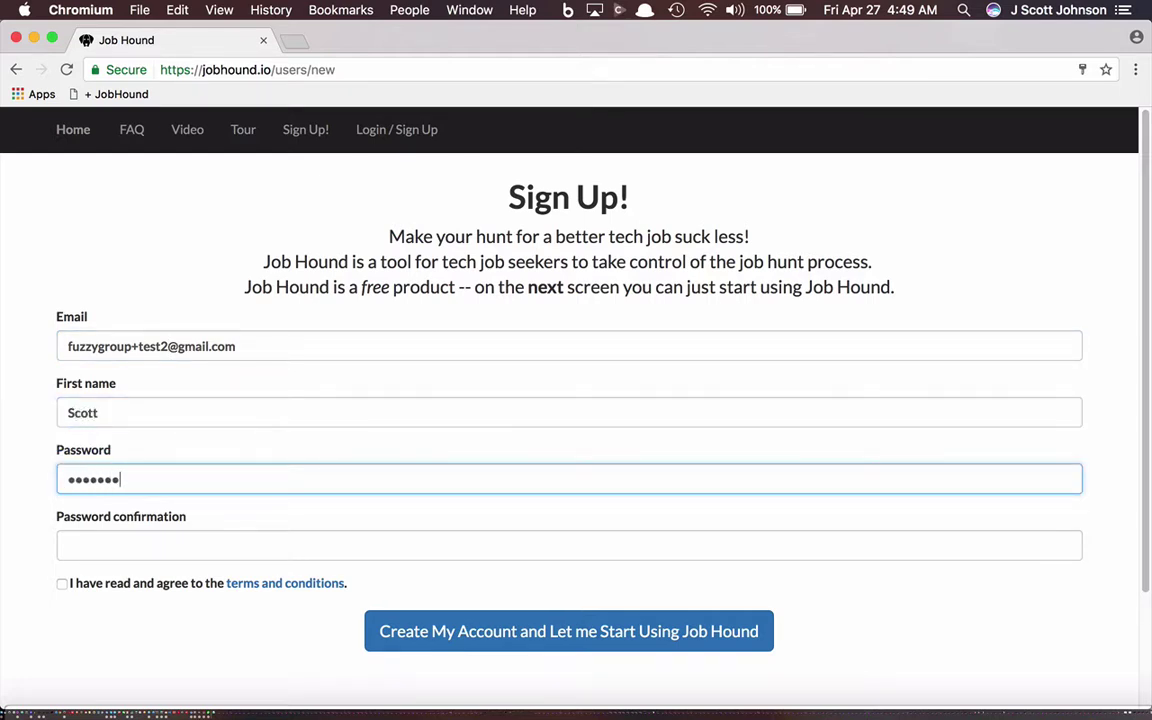
key("Tab")
type("•••••••••")
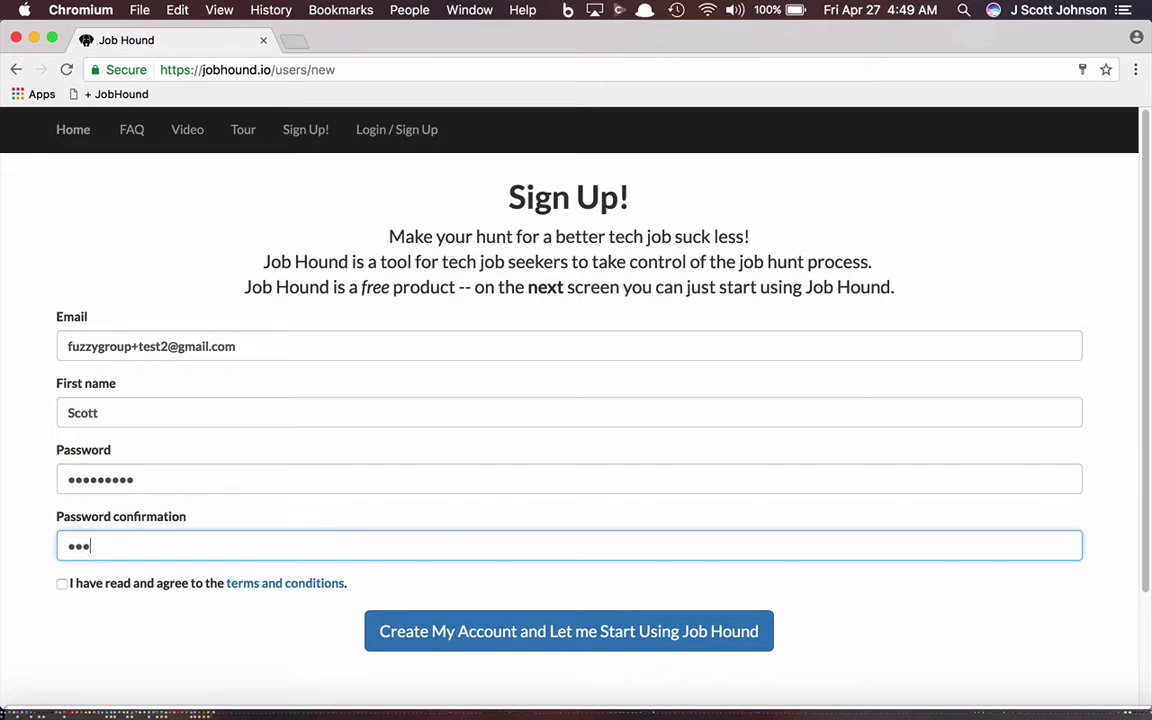
left_click(122, 585)
left_click(493, 645)
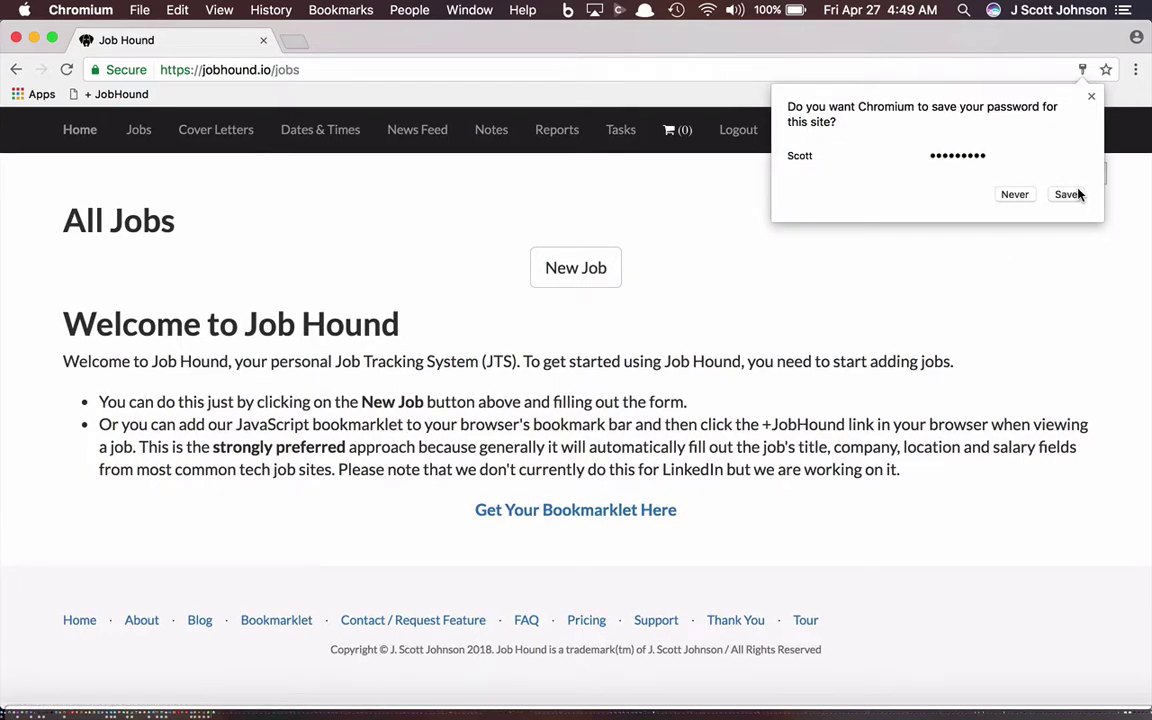
Step: Add the +JobHound bookmarklet to the bookmarks bar, remove its duplicate, and load stackoverflow.com
left_click(1076, 194)
left_click(597, 512)
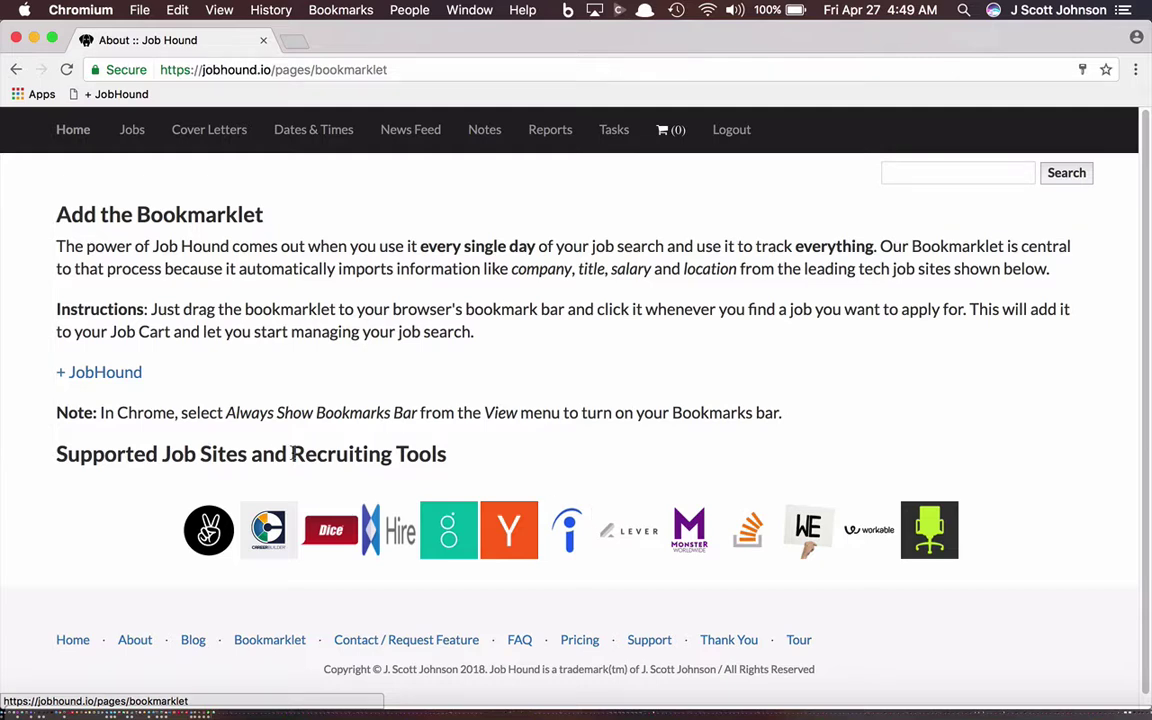
left_click_drag(88, 374, 275, 95)
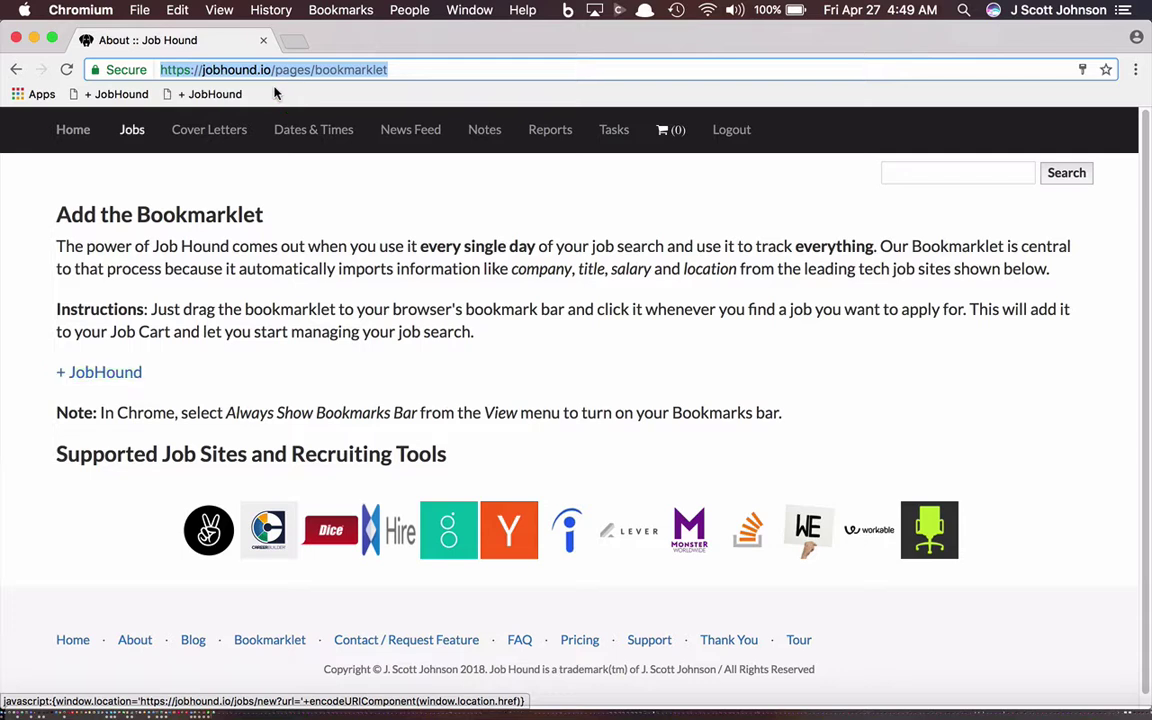
right_click(90, 95)
left_click(141, 255)
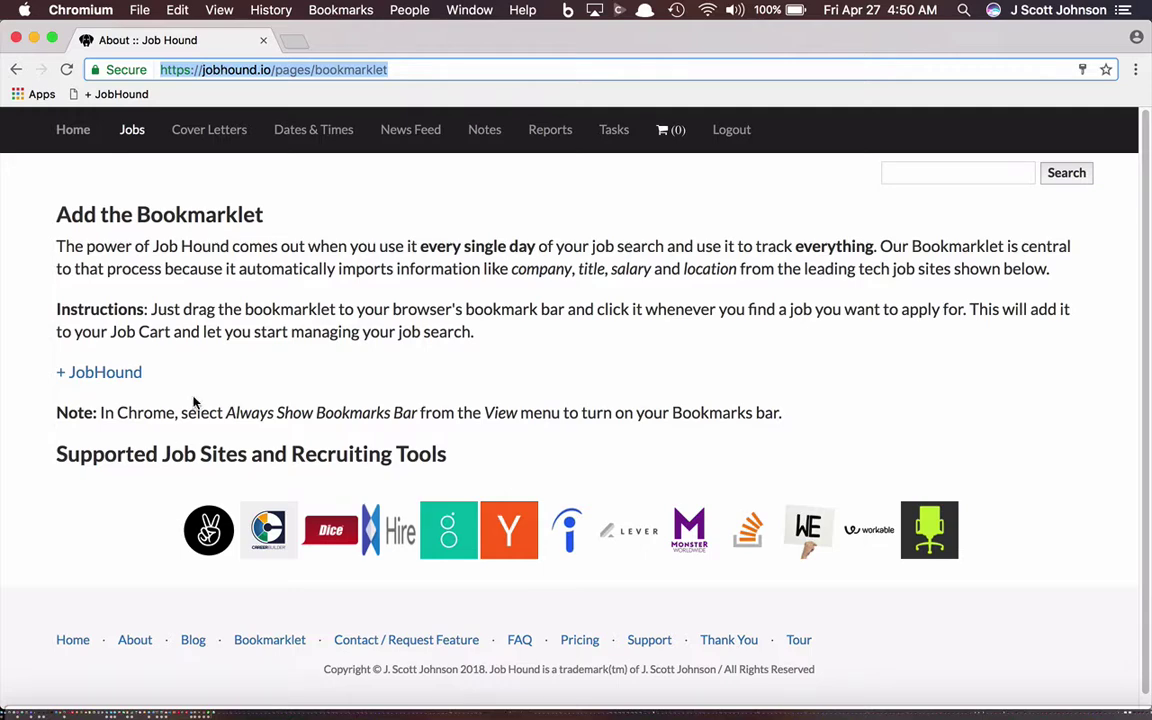
type("sta")
key("Return")
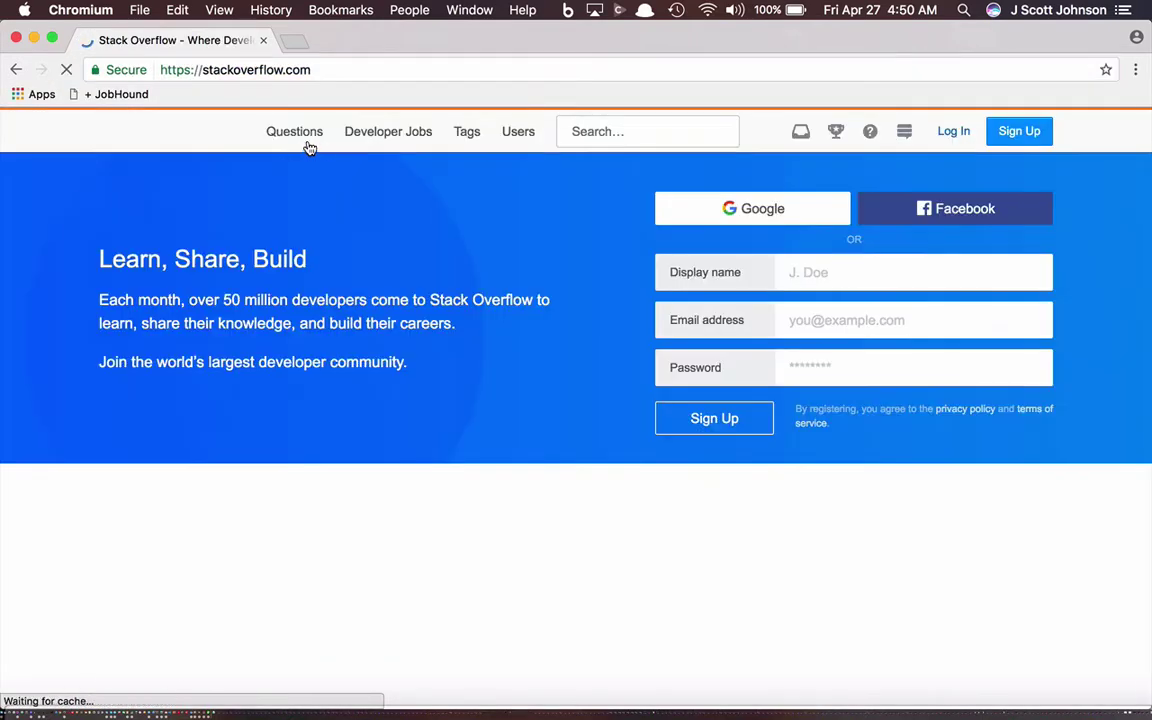
Step: Open Stack Overflow Developer Jobs and enter the search keywords 'JavaScript react'
left_click(408, 134)
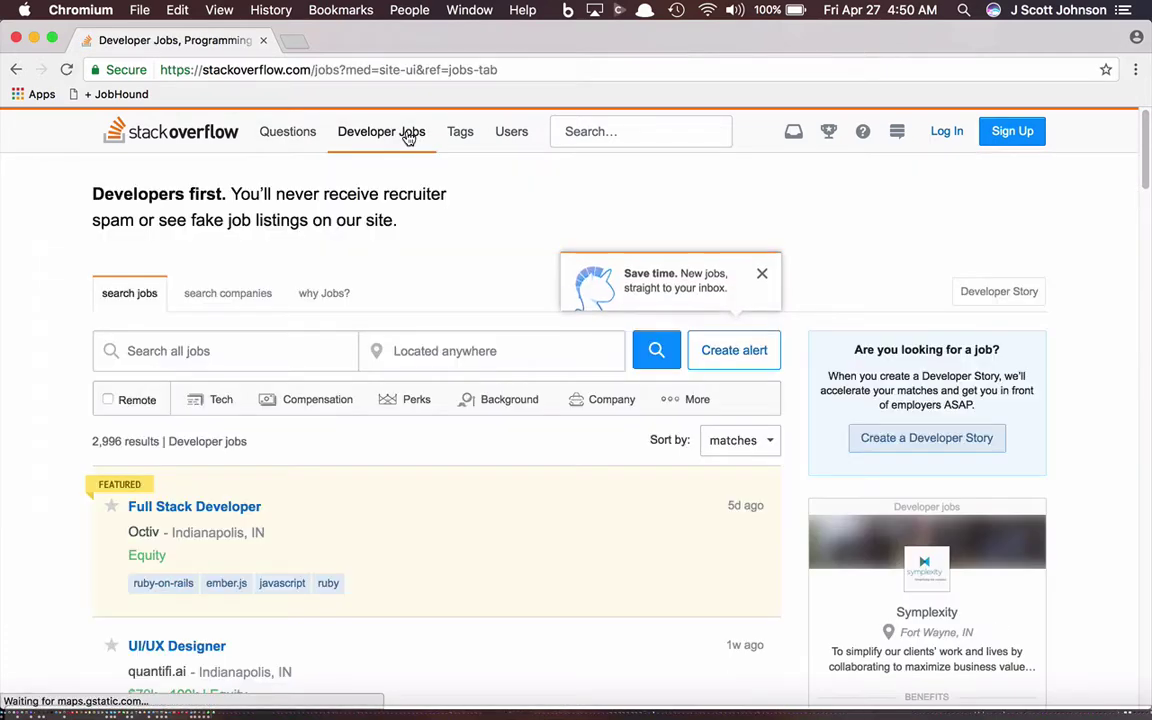
left_click(236, 343)
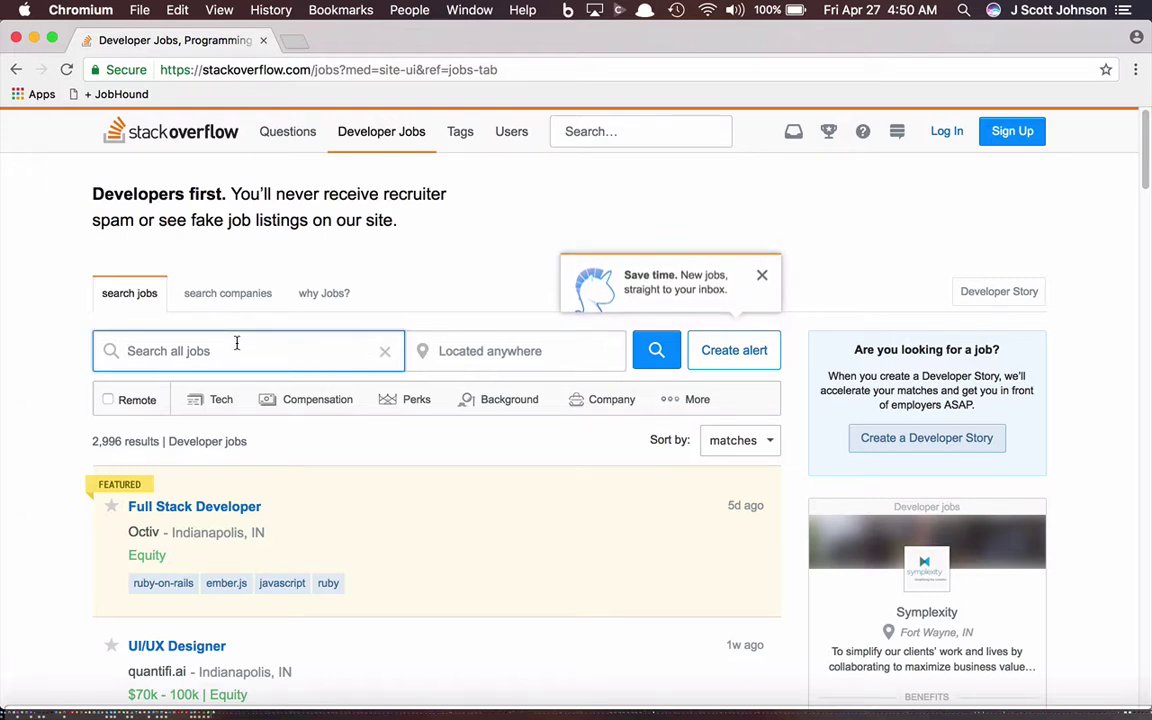
type("JavaScript")
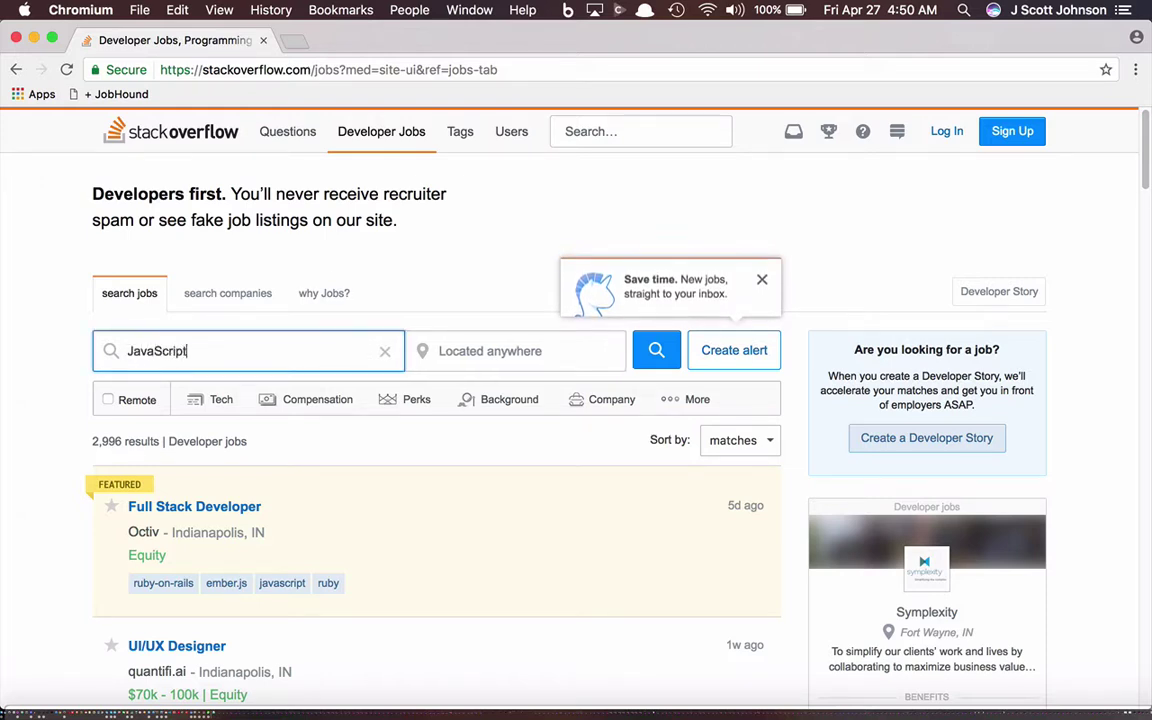
type(" eact")
key("BackSpace")
key("BackSpace")
key("BackSpace")
key("BackSpace")
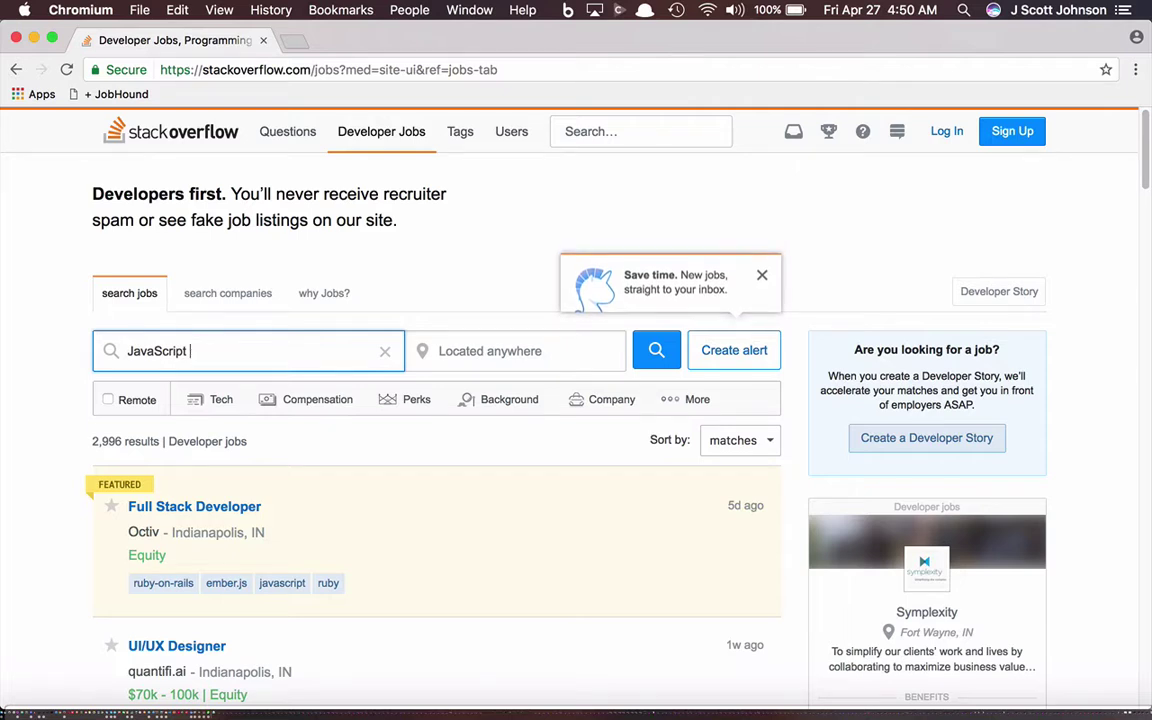
type("react")
key("Tab")
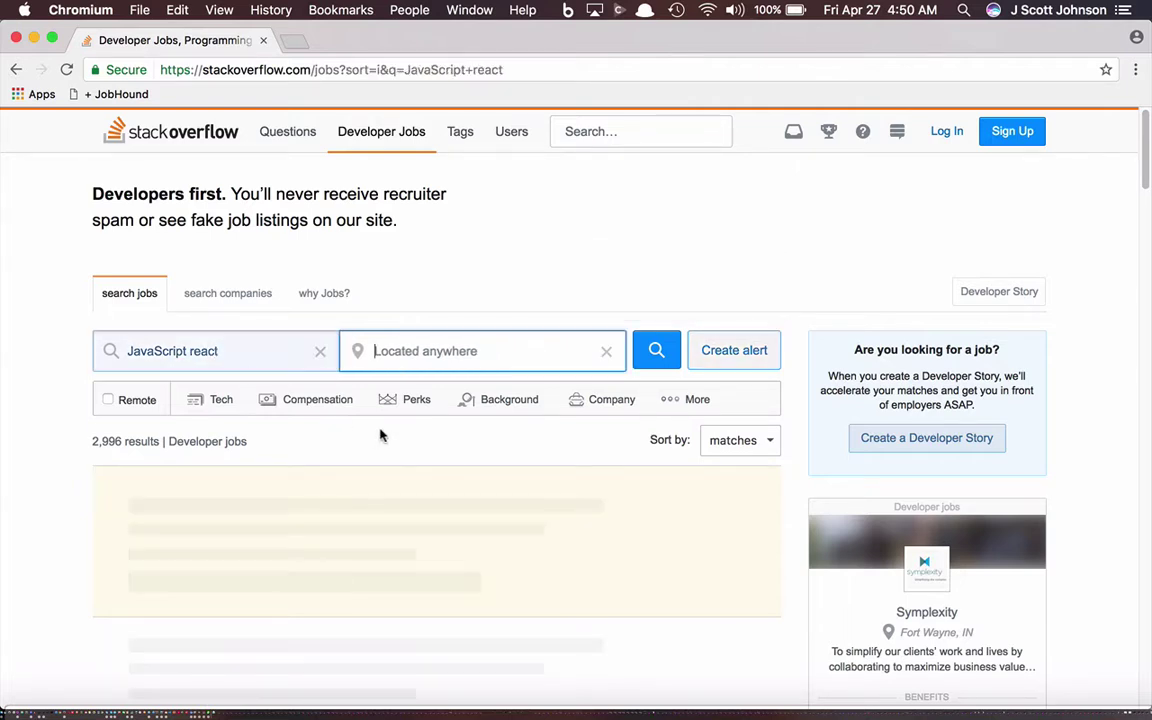
Step: Set the location to San Francisco, CA, run the search, and browse the 81 results
type("San ")
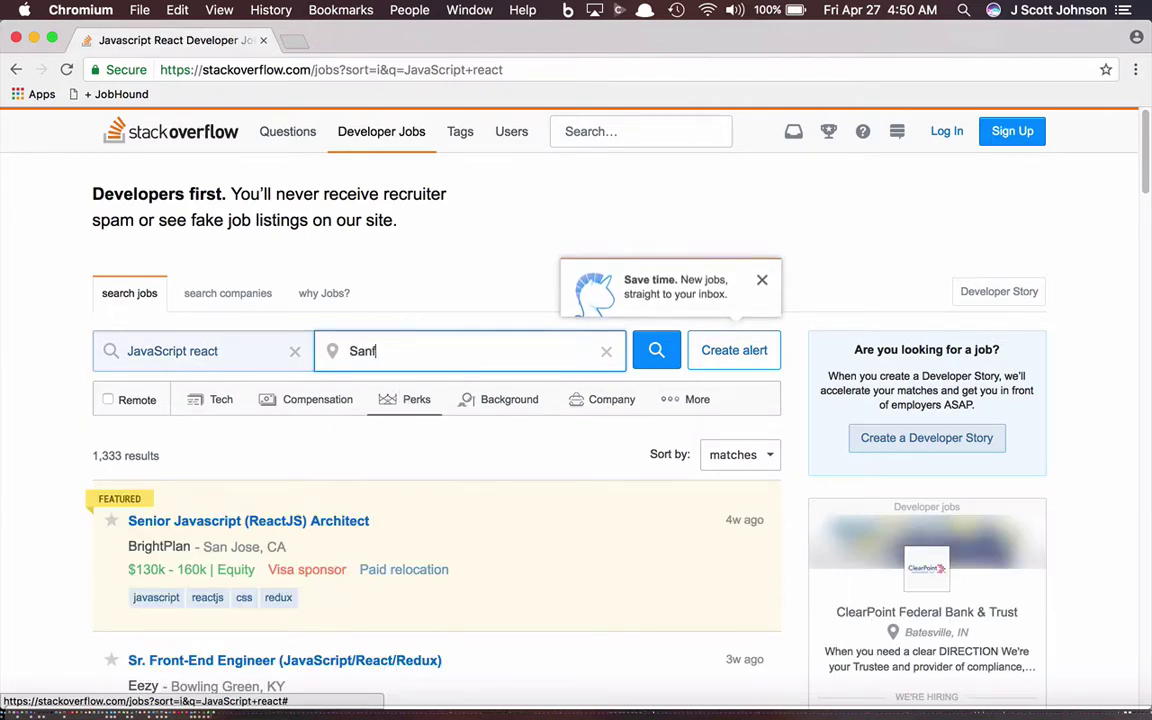
type("F")
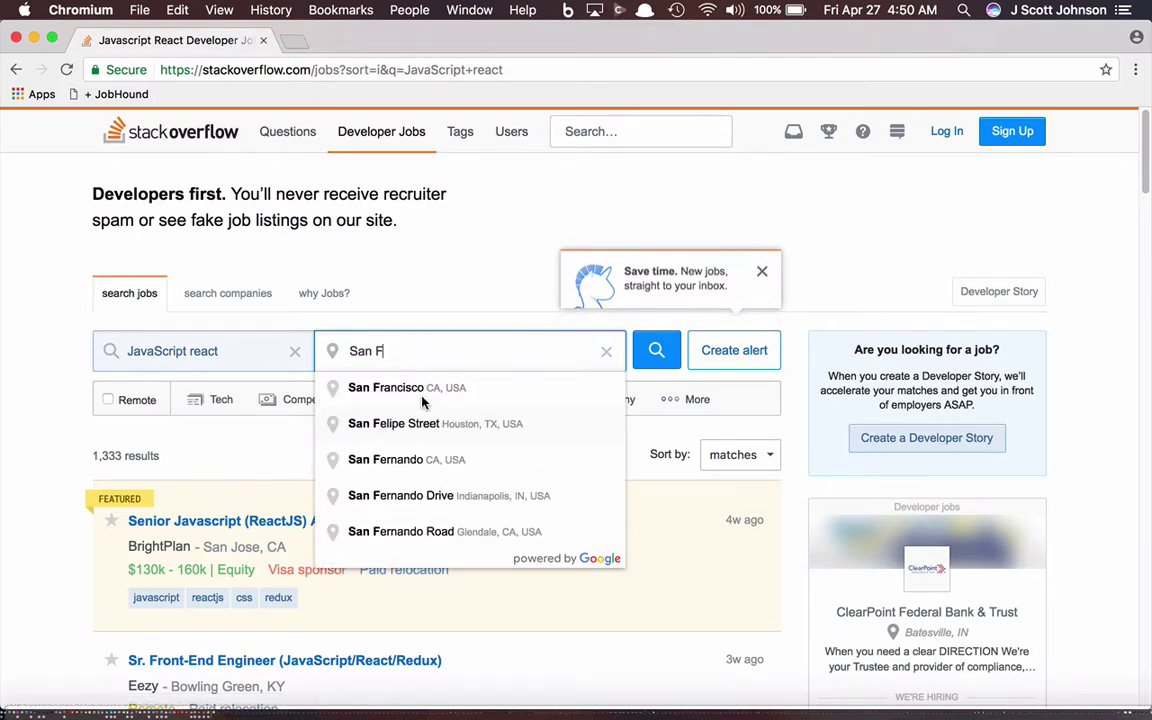
left_click(488, 390)
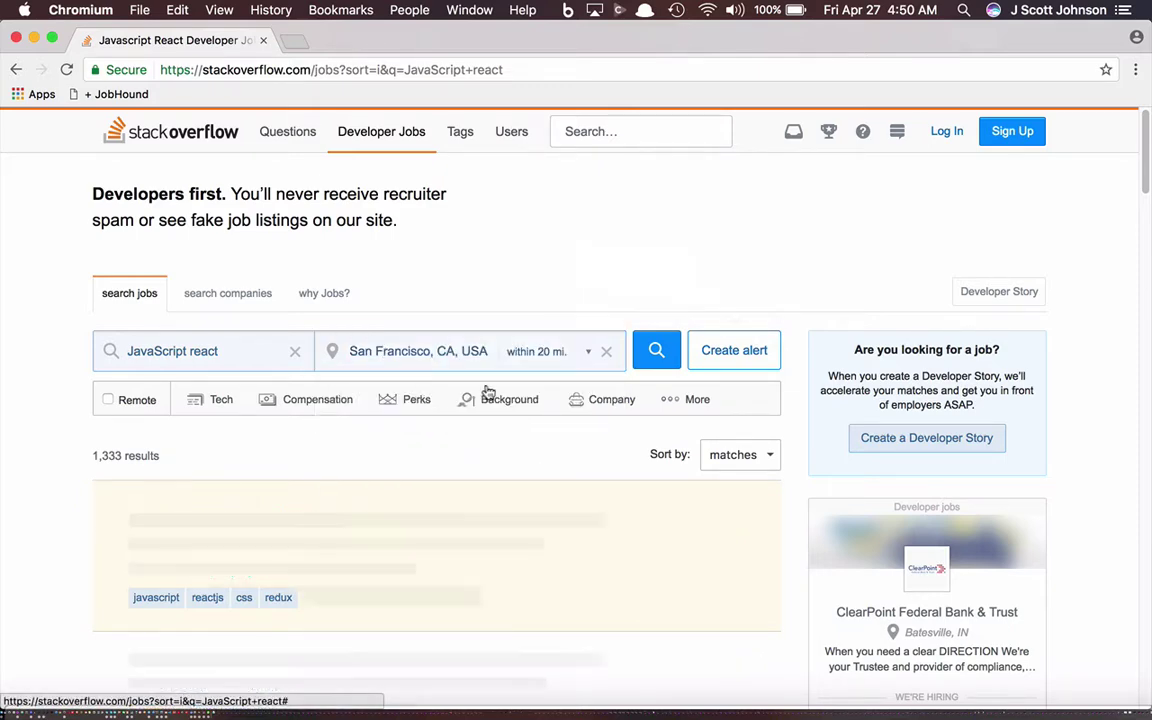
left_click(657, 352)
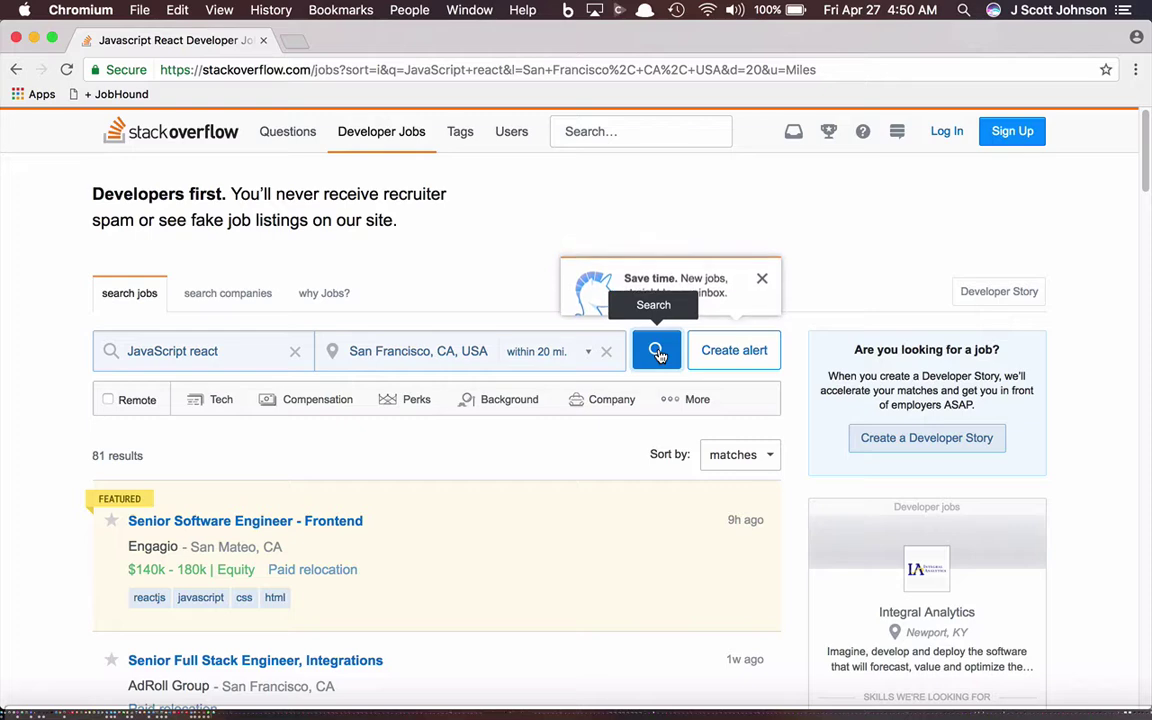
scroll(797, 378, "down", 3)
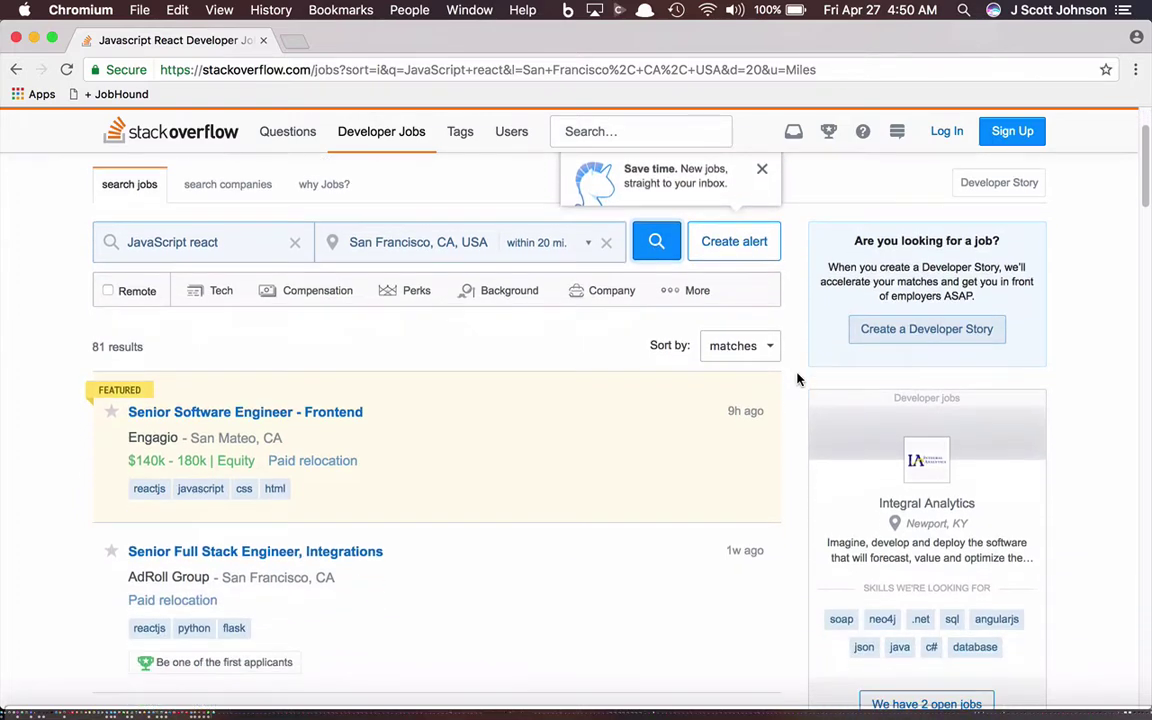
scroll(797, 378, "down", 4)
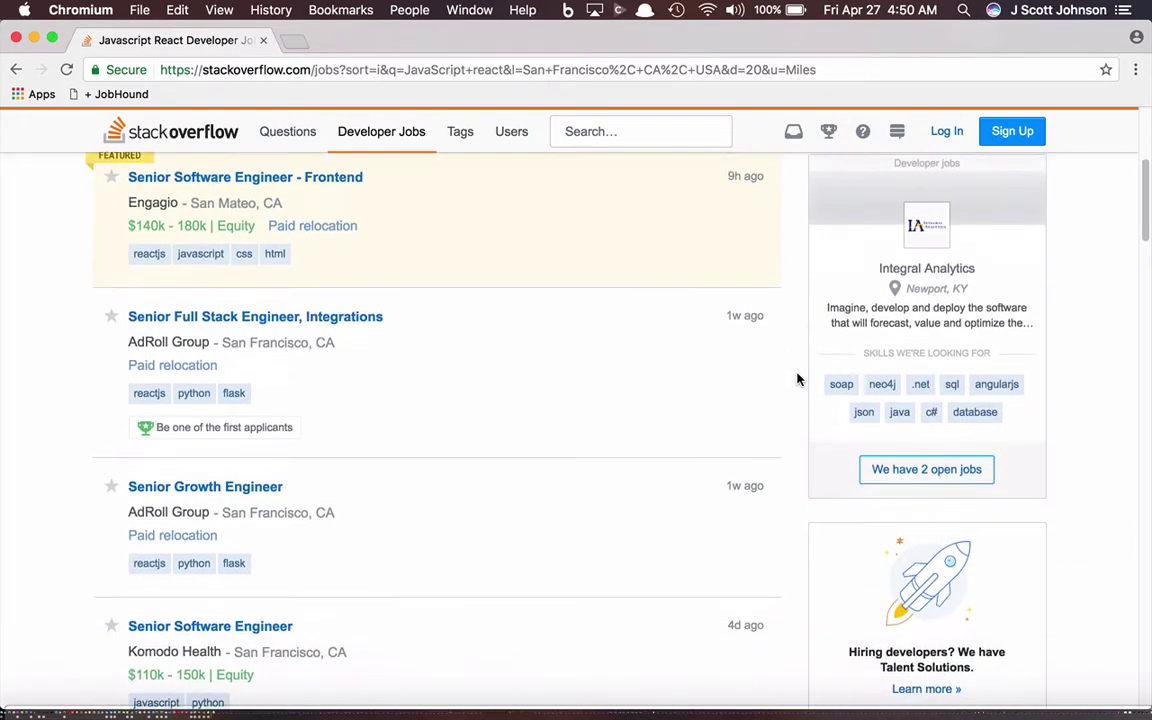
scroll(797, 378, "up", 1)
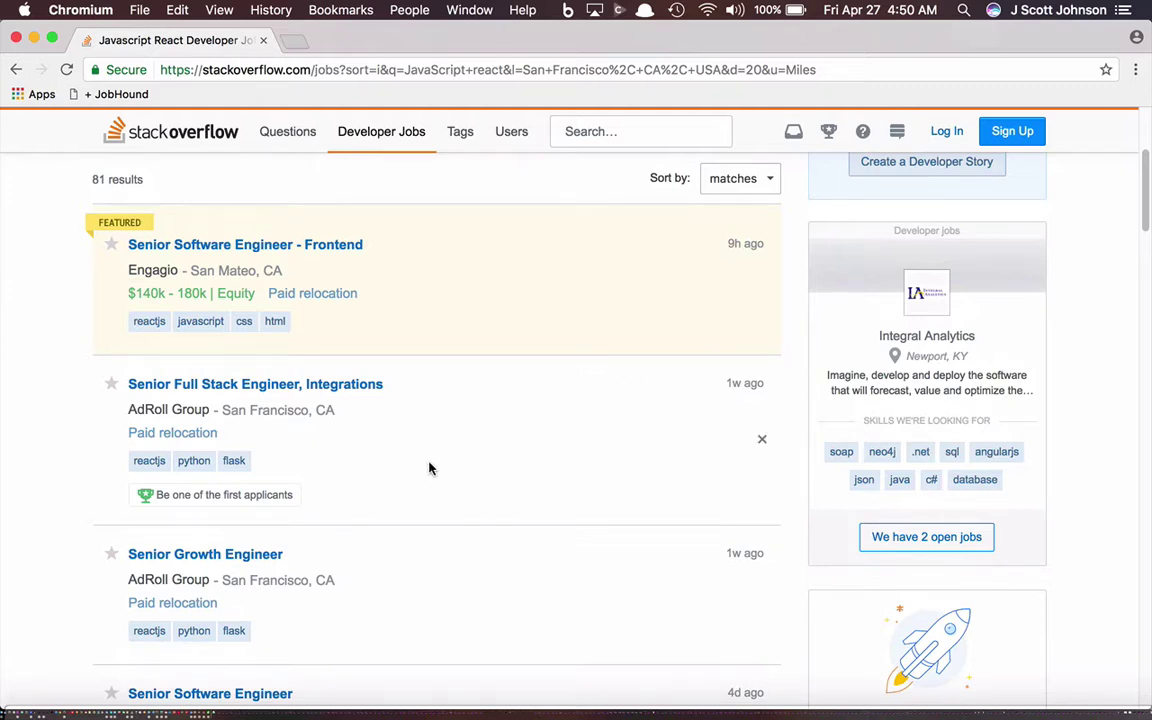
scroll(430, 468, "down", 1)
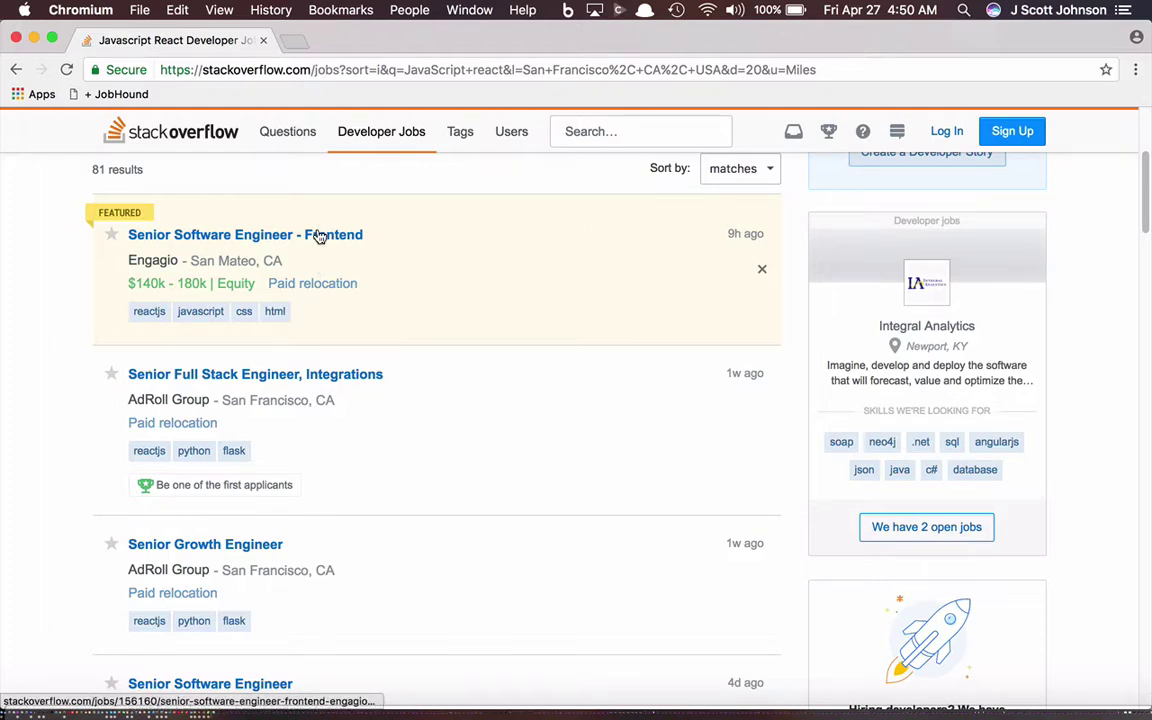
Step: Look over the Senior Software Engineer - Frontend listing, then return to the results
left_click(319, 236)
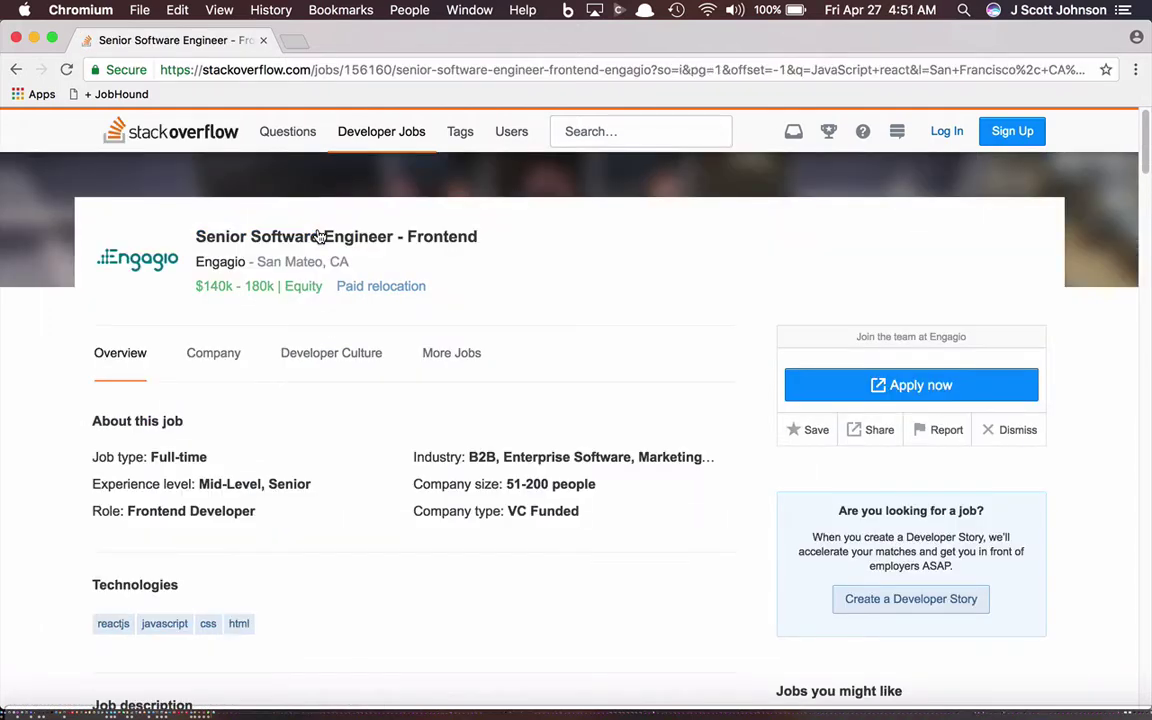
scroll(319, 236, "down", 10)
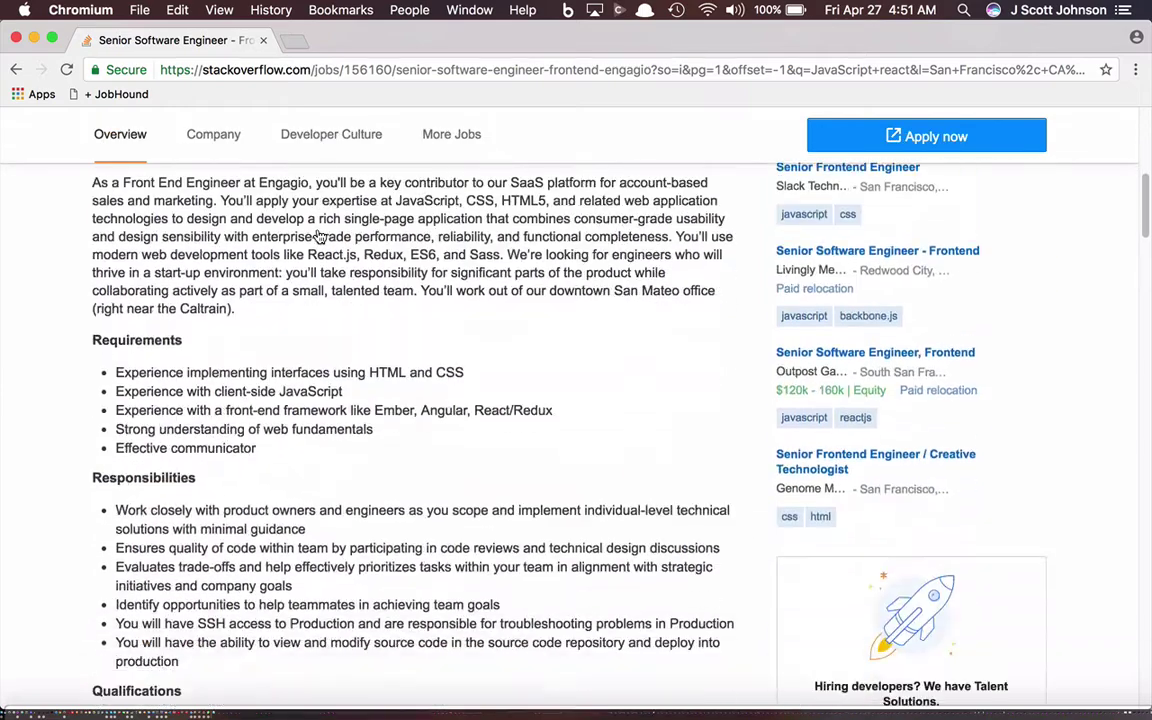
scroll(319, 236, "down", 1)
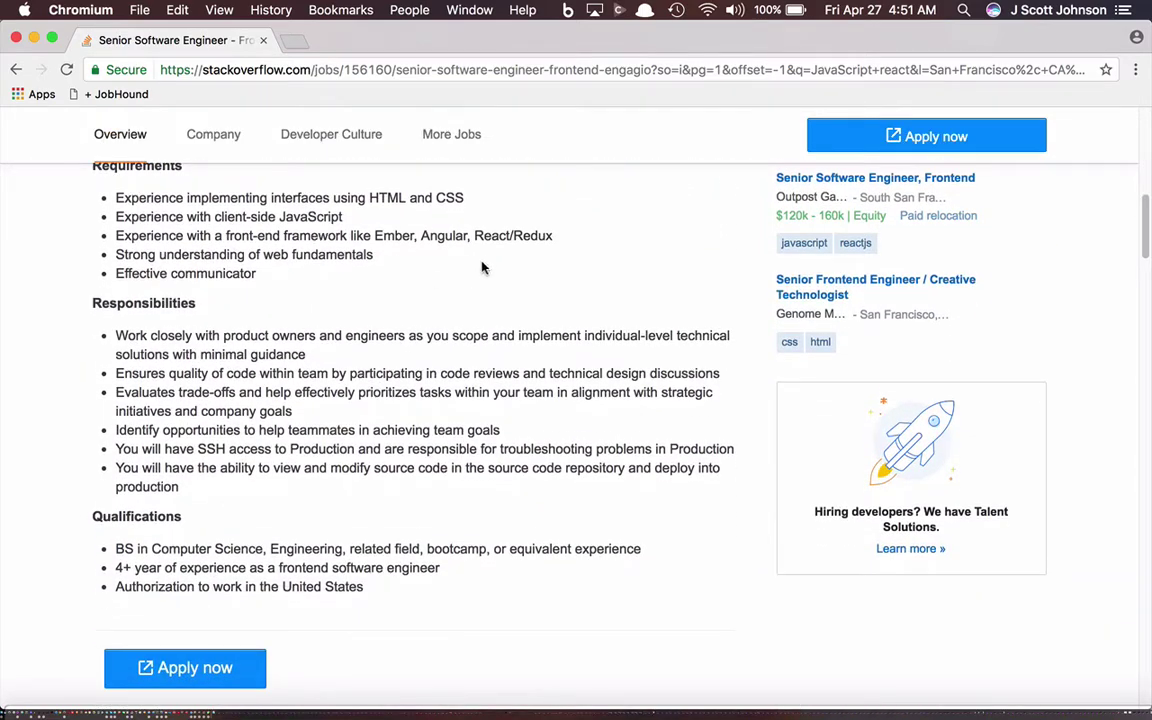
left_click(15, 69)
Step: Review the Komodo Health Senior Software Engineer posting and go back to the JavaScript React results
scroll(241, 378, "down", 2)
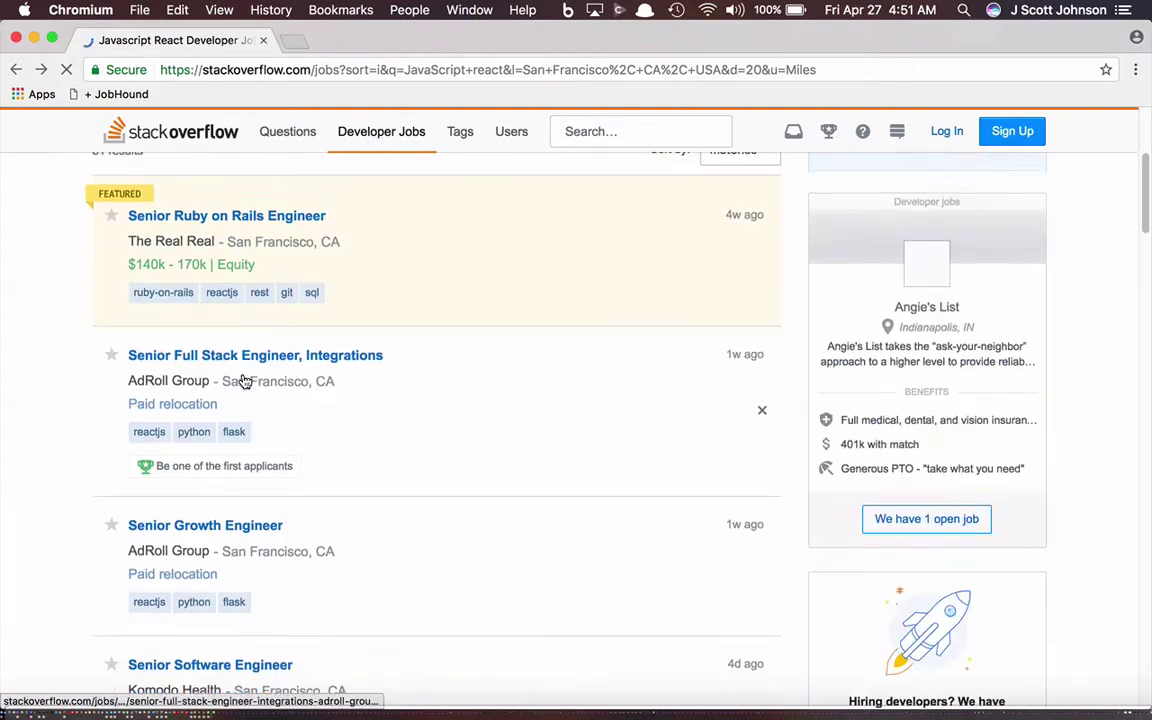
scroll(242, 374, "down", 4)
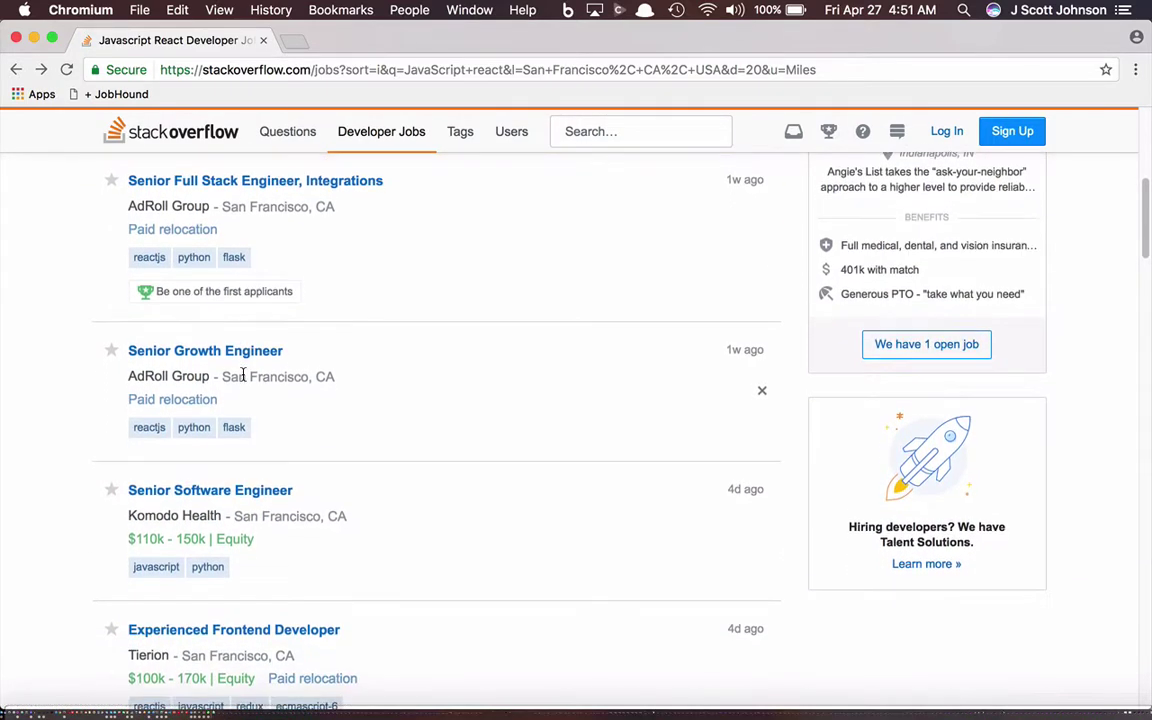
left_click(216, 395)
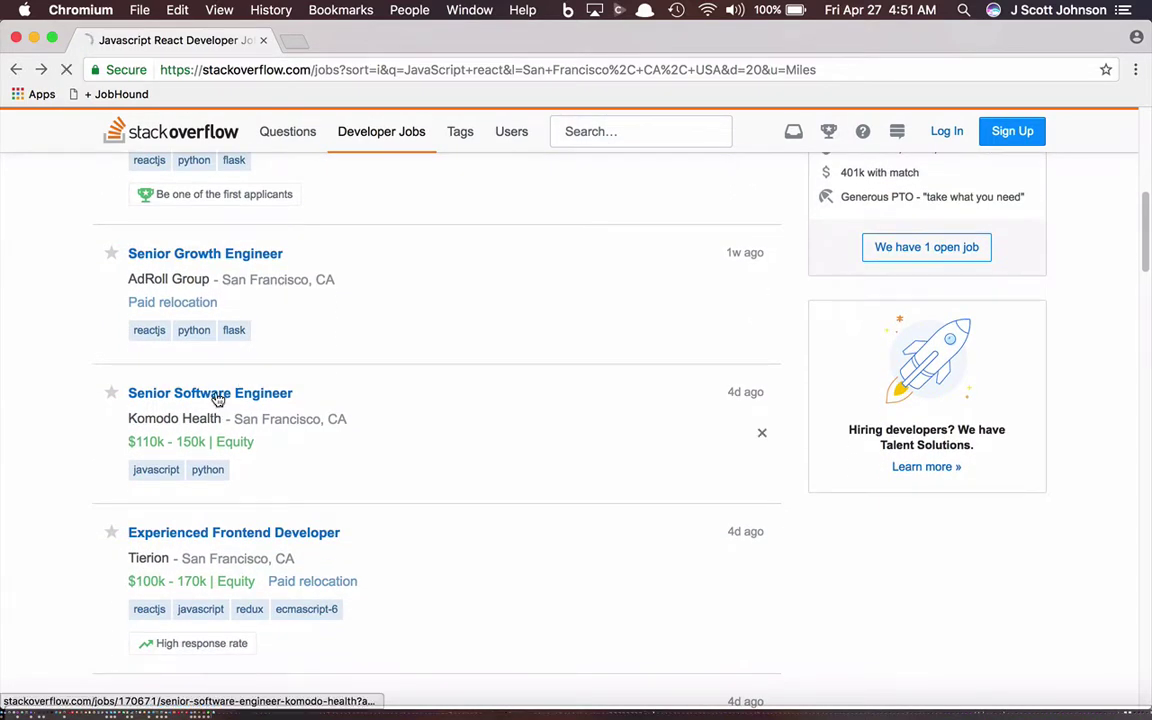
scroll(218, 399, "down", 10)
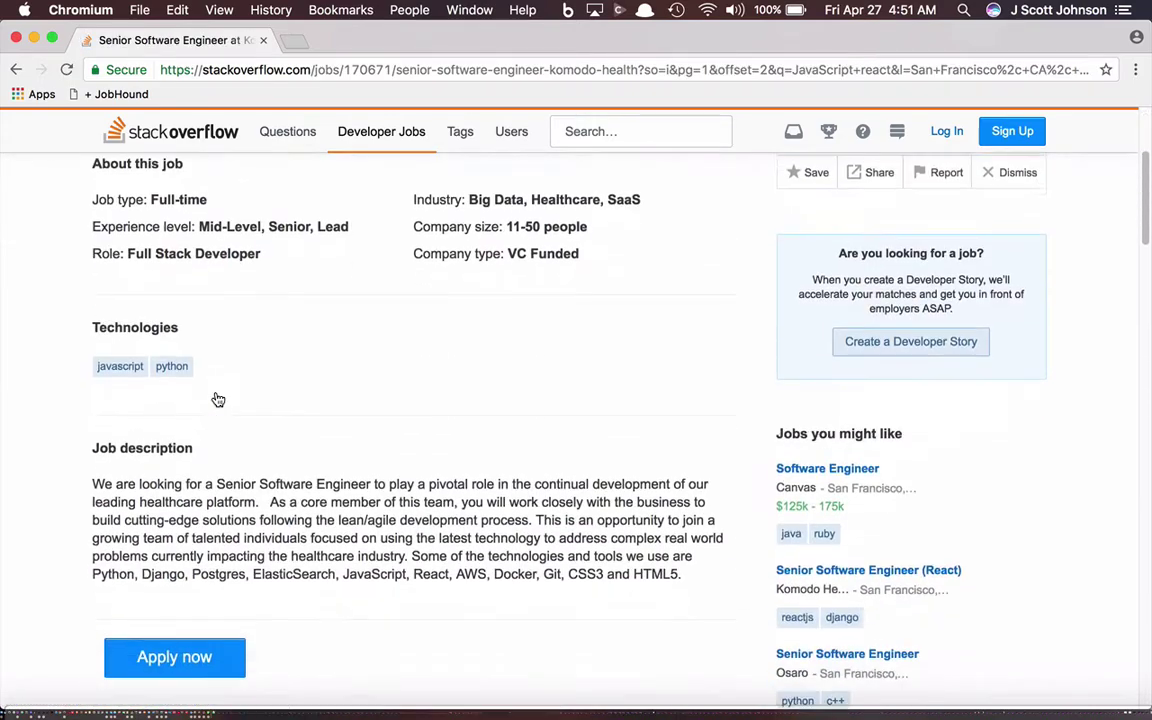
scroll(218, 399, "down", 15)
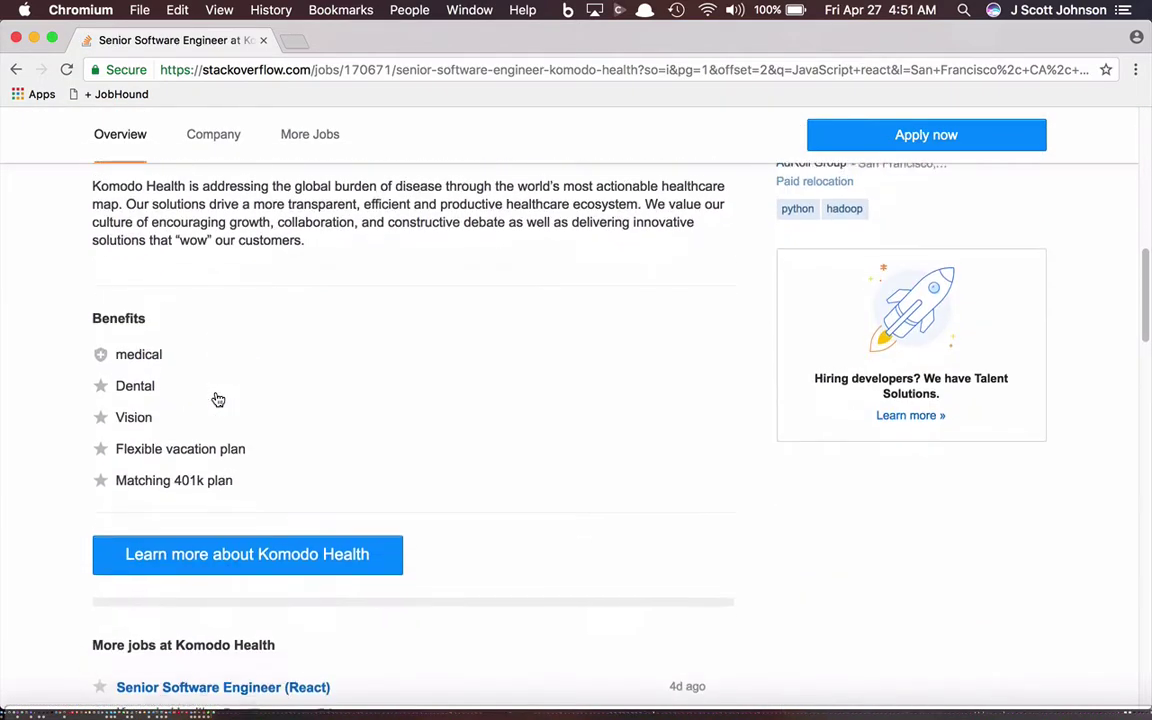
scroll(218, 399, "down", 5)
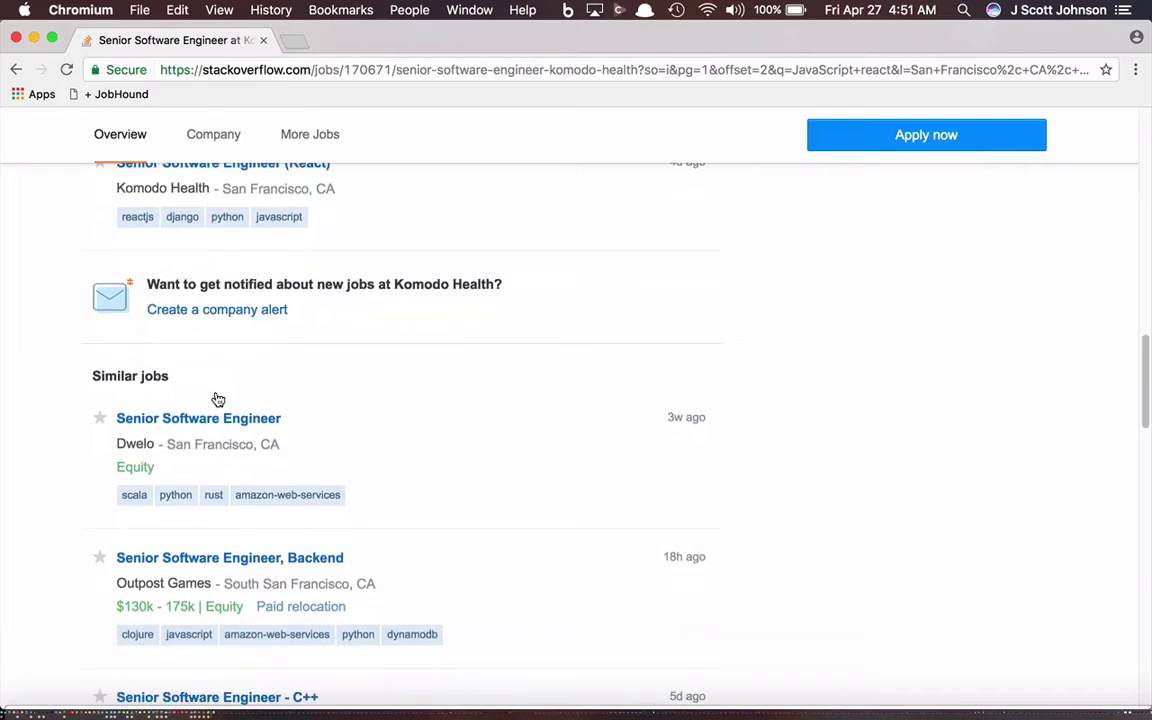
scroll(216, 398, "up", 20)
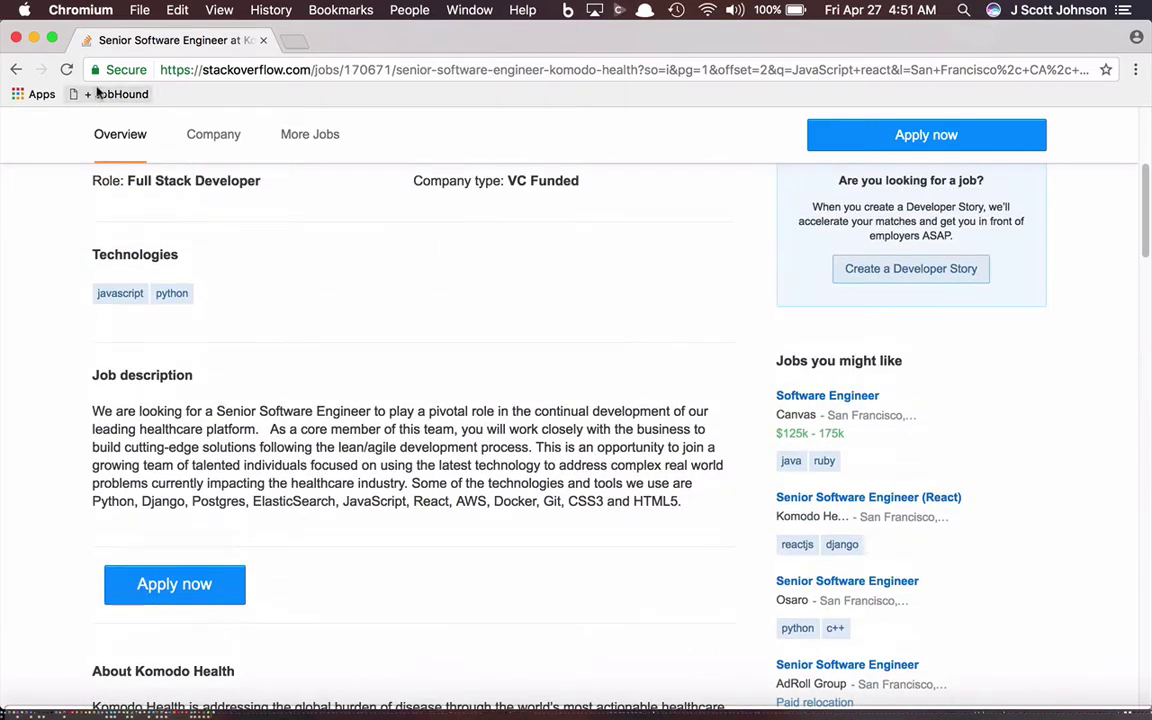
left_click(15, 69)
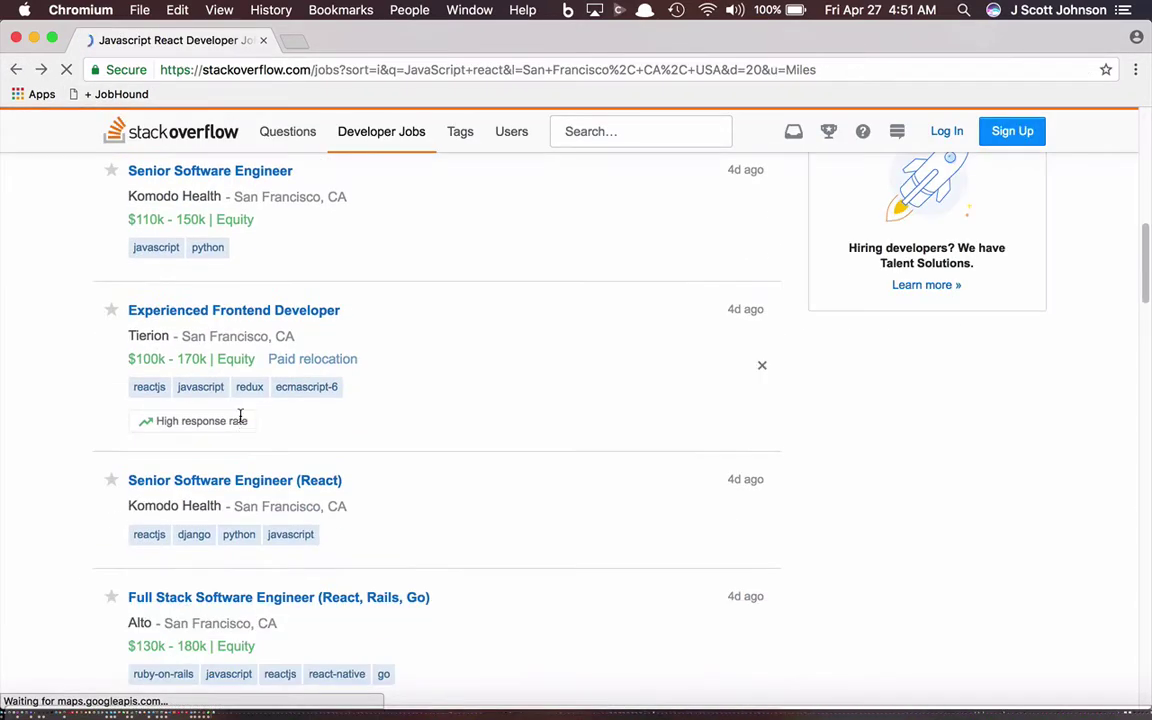
Step: Open Tierion's Experienced Frontend Developer posting and send it to Job Hound via the bookmarklet
left_click(237, 312)
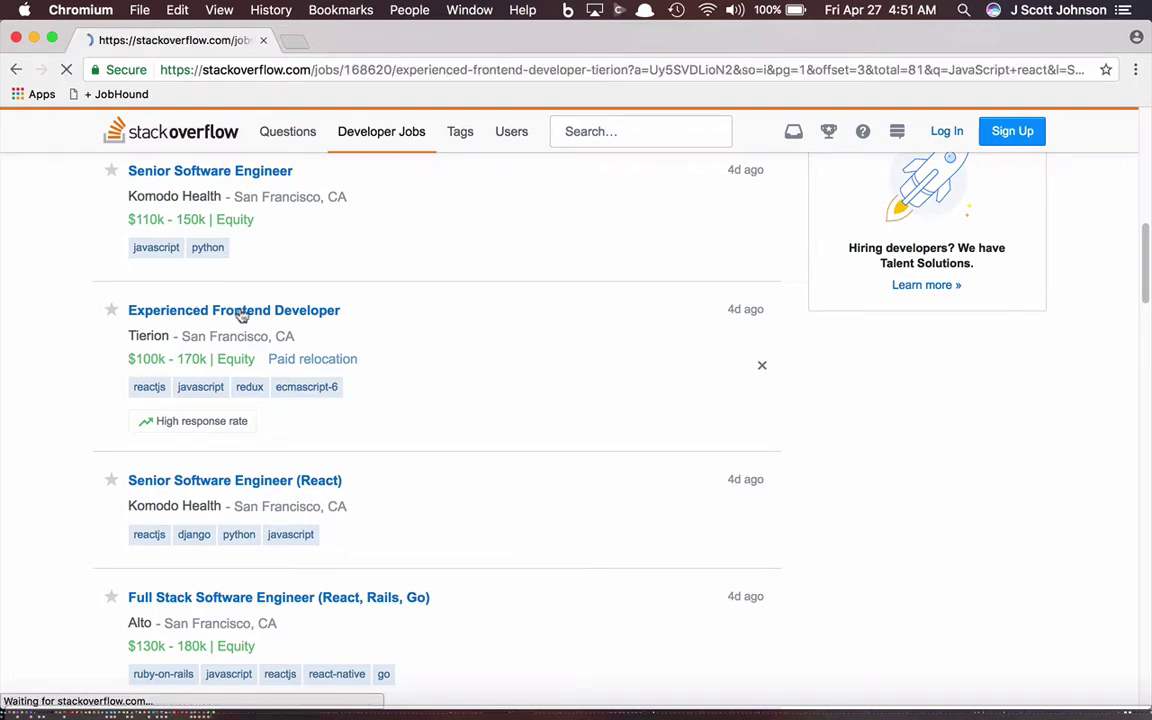
scroll(304, 364, "down", 10)
scroll(306, 366, "down", 1)
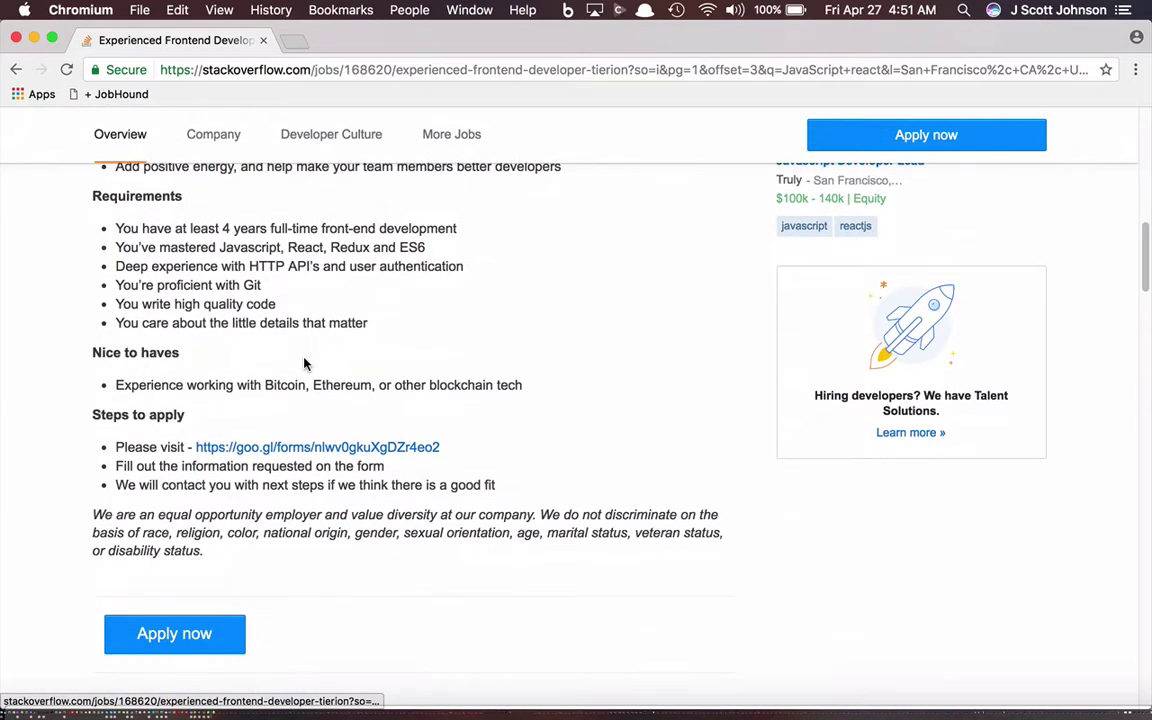
scroll(306, 365, "up", 1)
scroll(405, 280, "up", 15)
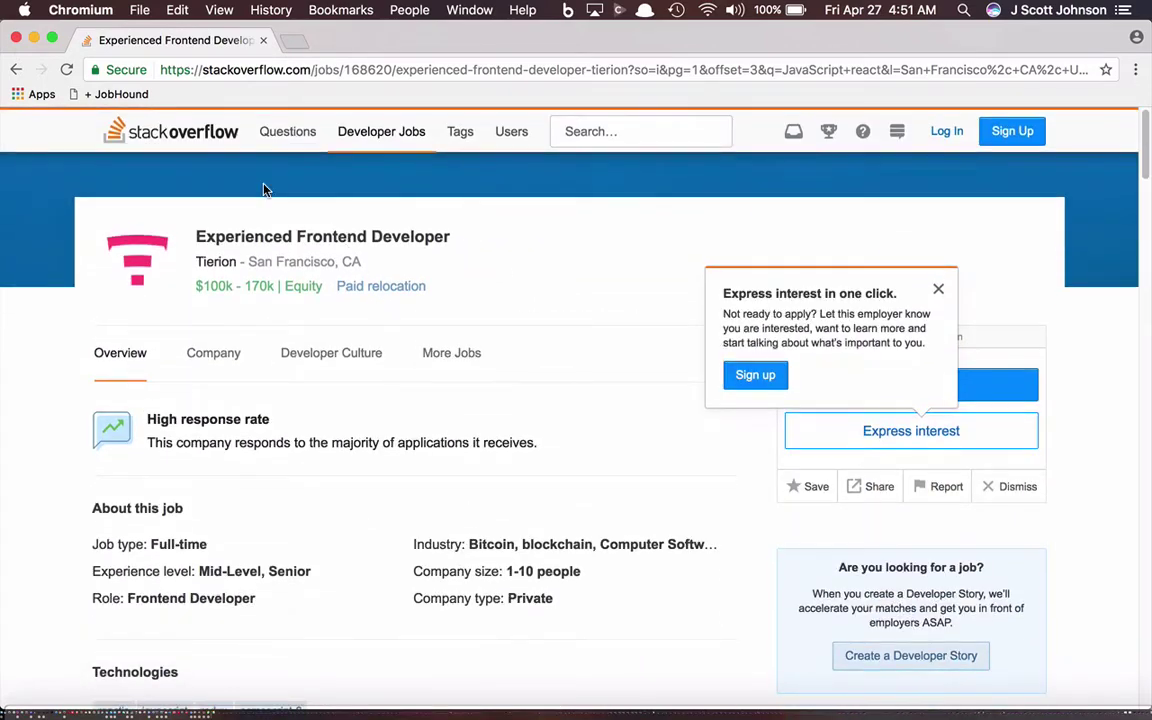
left_click(123, 94)
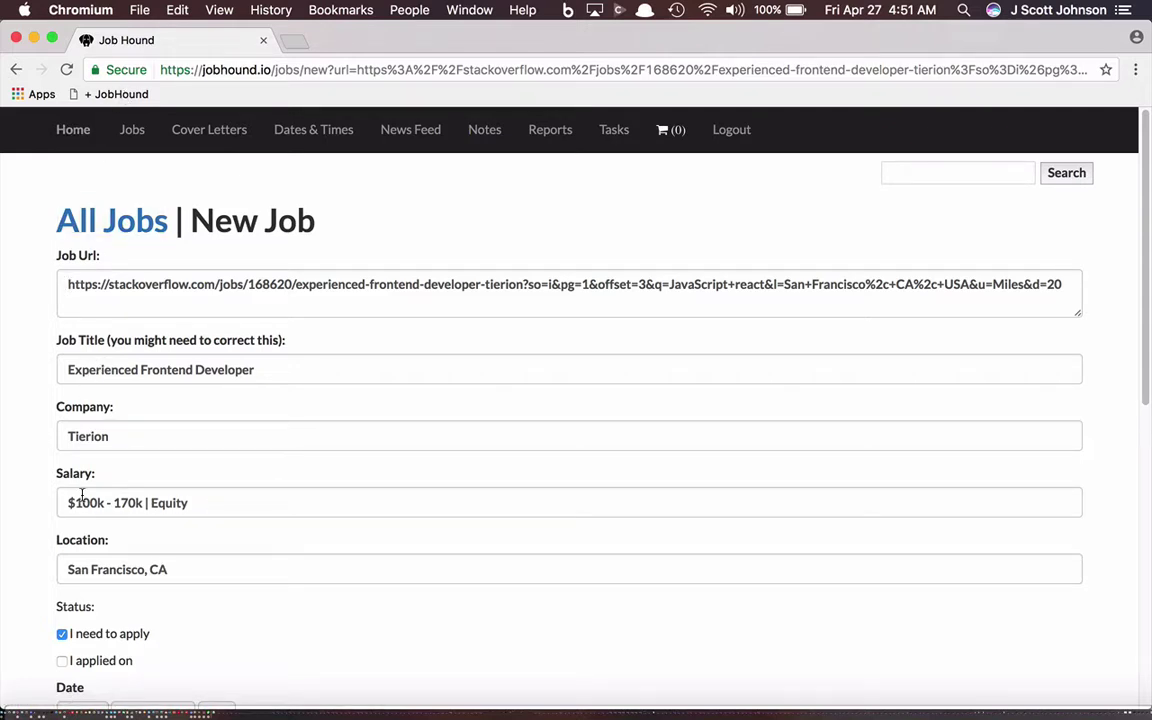
Step: Save the prefilled Tierion Experienced Frontend Developer job with 'I need to apply' left checked
scroll(229, 575, "down", 1)
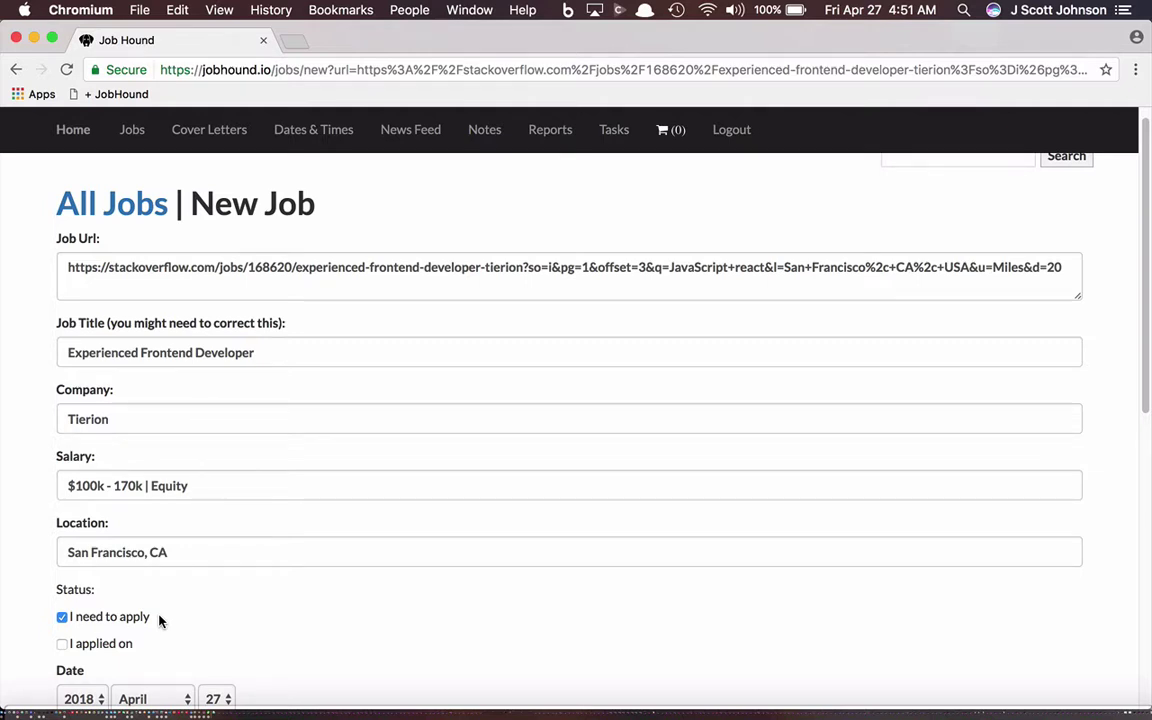
scroll(159, 621, "down", 10)
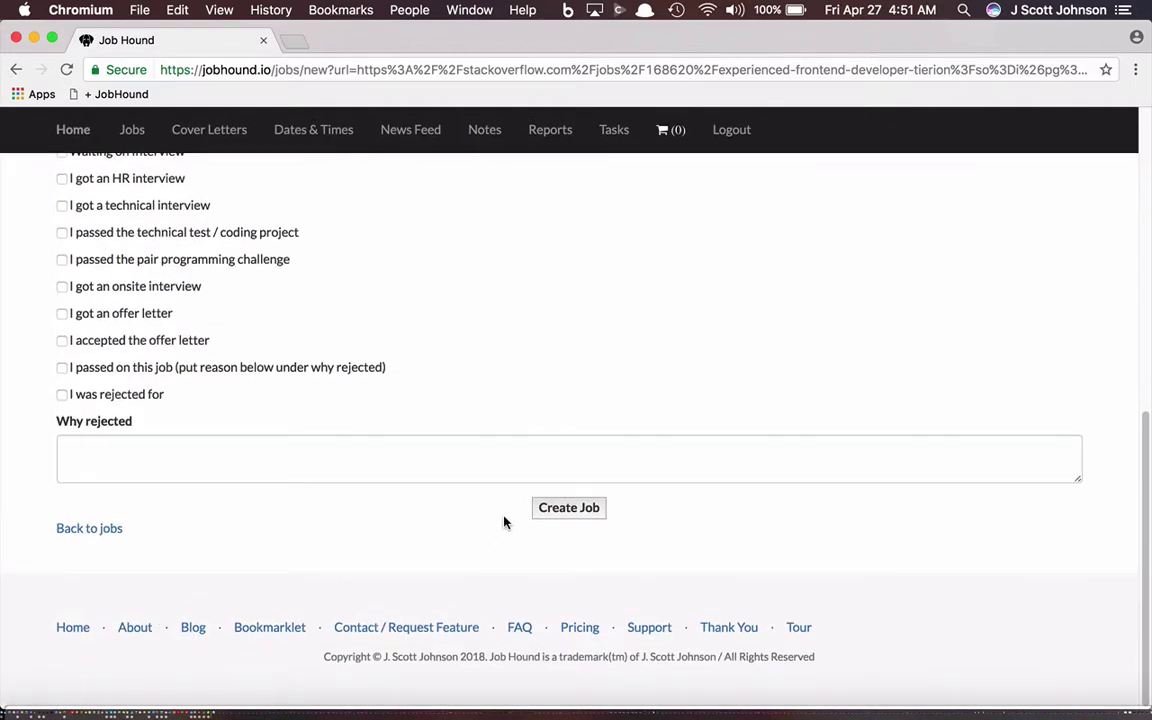
left_click(571, 507)
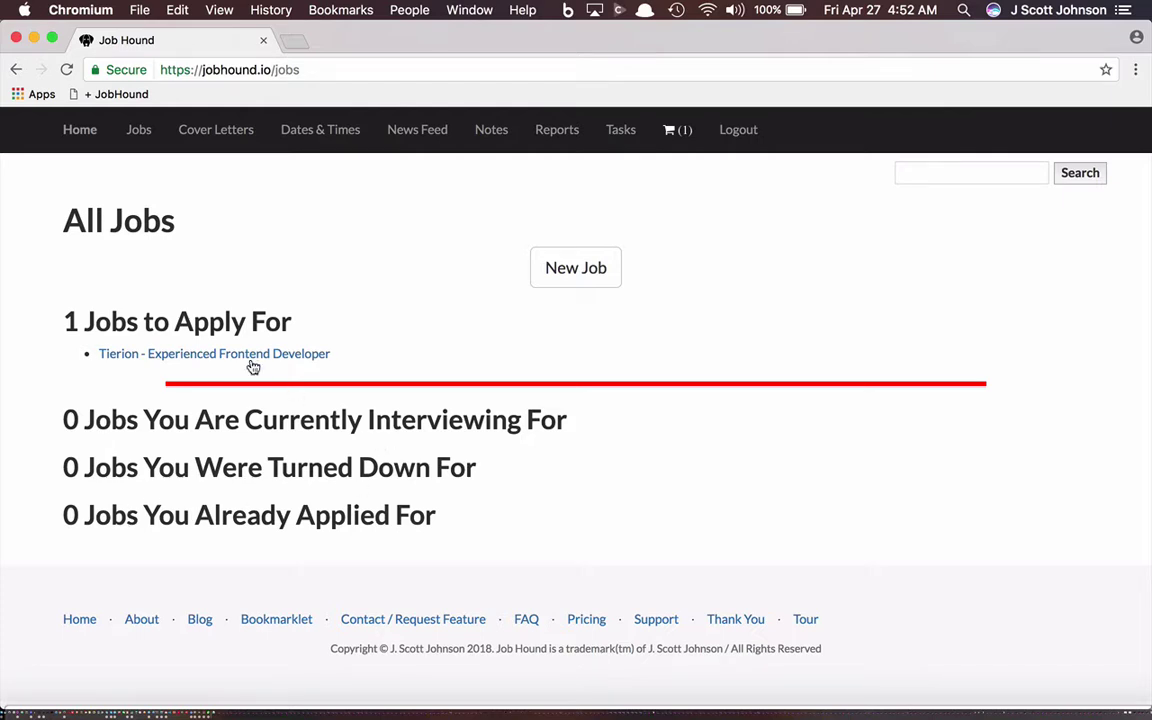
Step: Open 'Tierion - Experienced Frontend Developer' from the All Jobs list
left_click(214, 356)
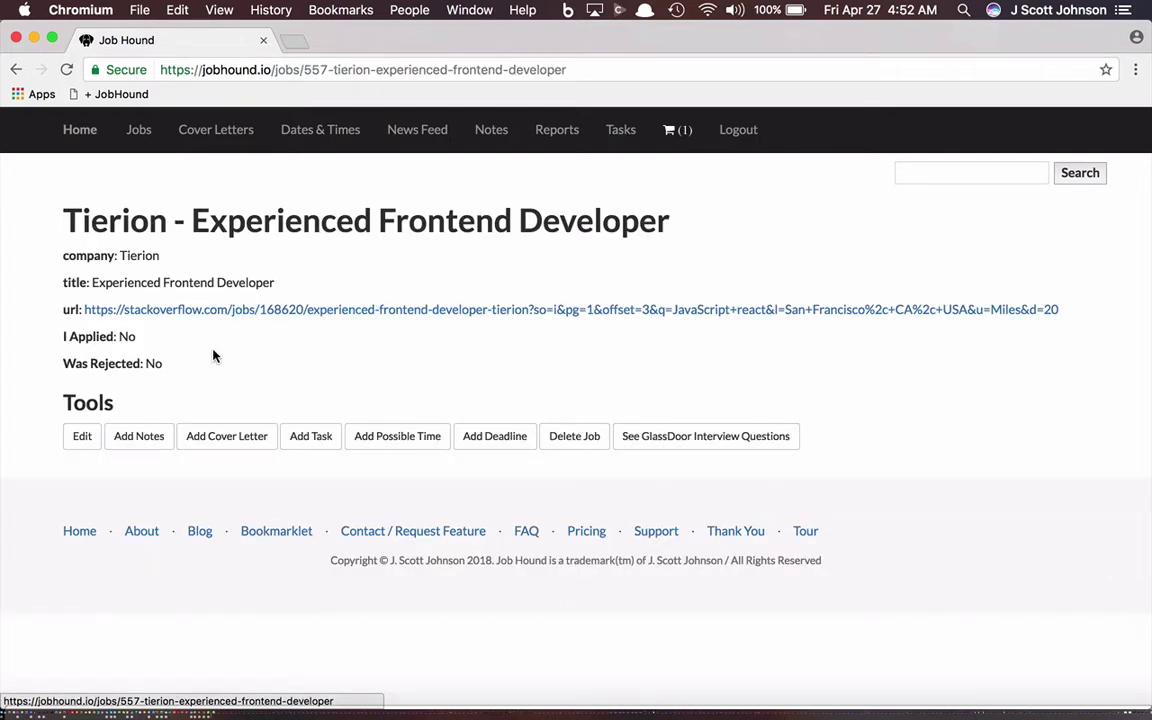
Step: Use Add Cover Letter under Tools to start a cover letter for the Tierion job
left_click(228, 440)
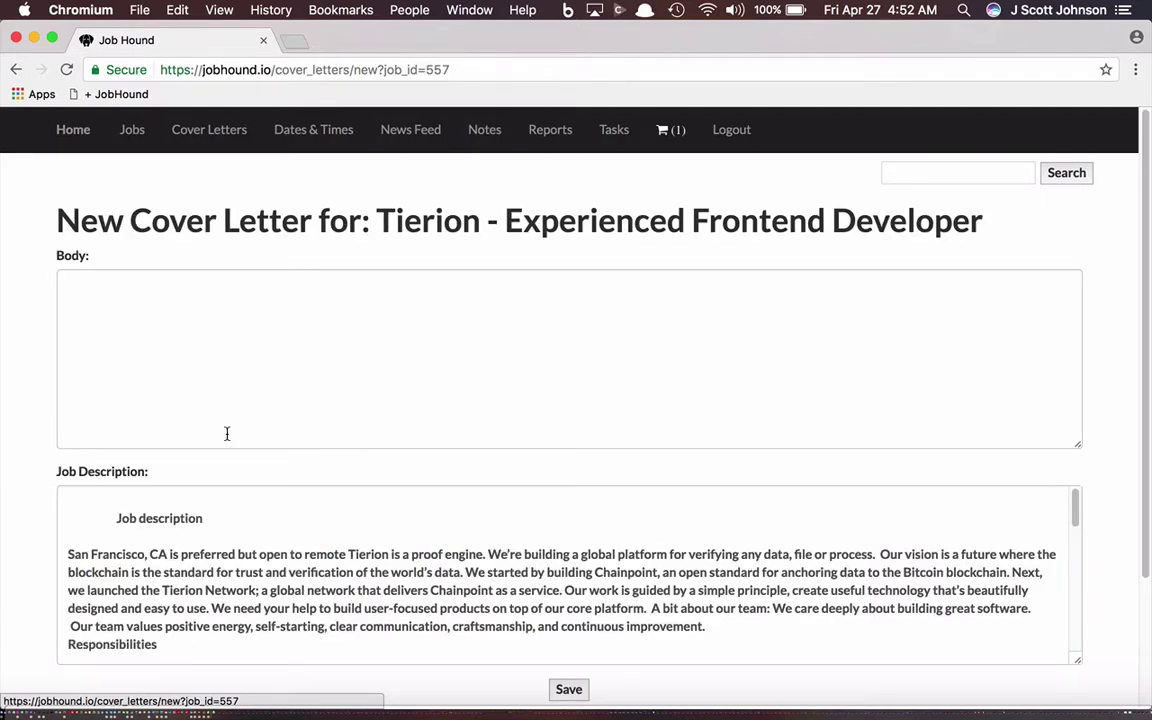
Step: Write 'Dear Hiring Manager,' and an intro applying for Experienced Frontend Developer at Tieron
left_click(184, 344)
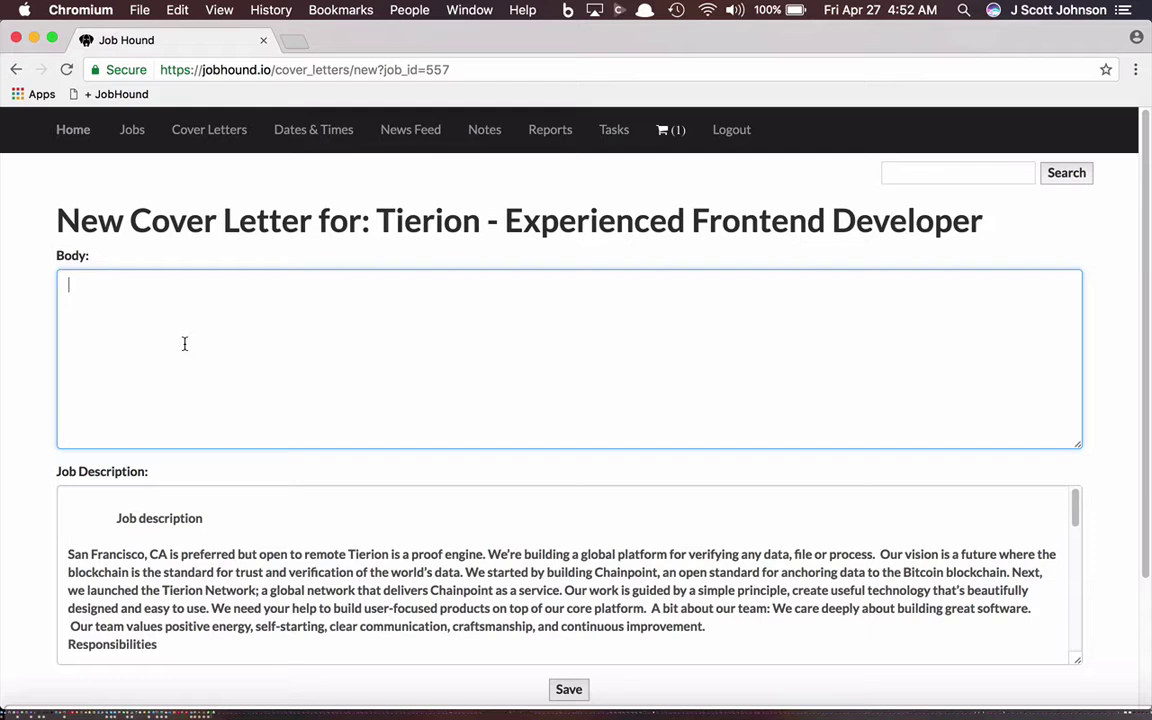
type("Hi")
key("BackSpace")
key("BackSpace")
type("Dear Hiring Manager,")
key("Return")
key("Return")
type("My name is ")
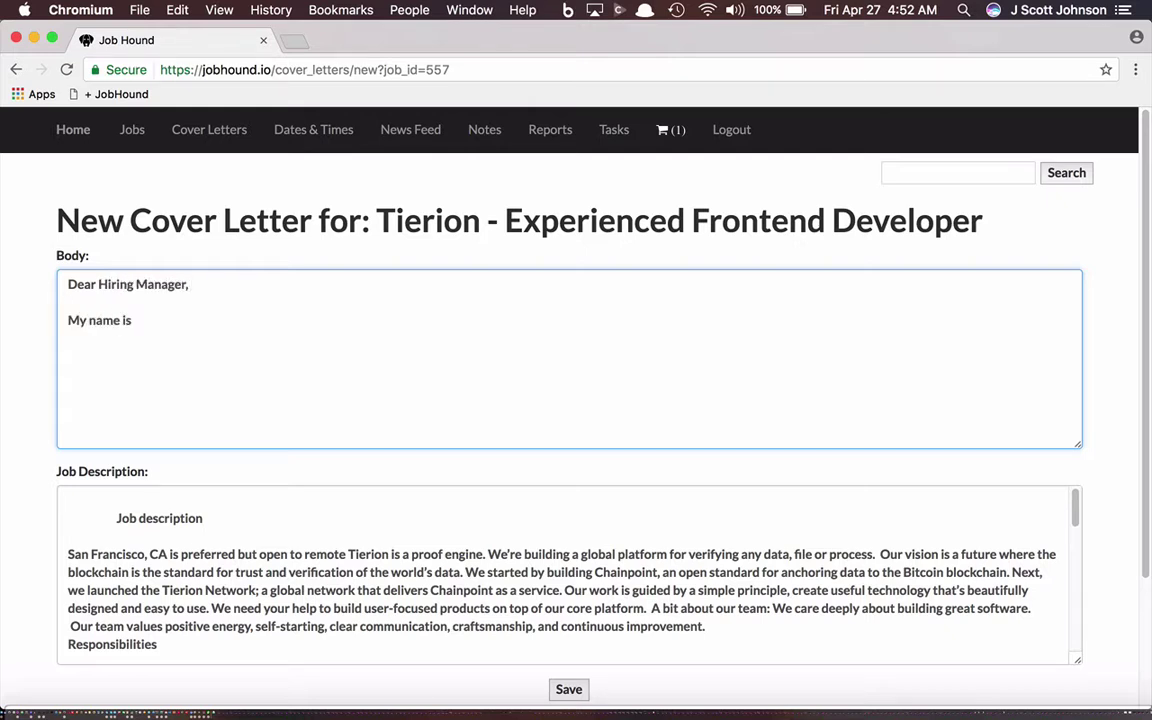
type("Scott and ")
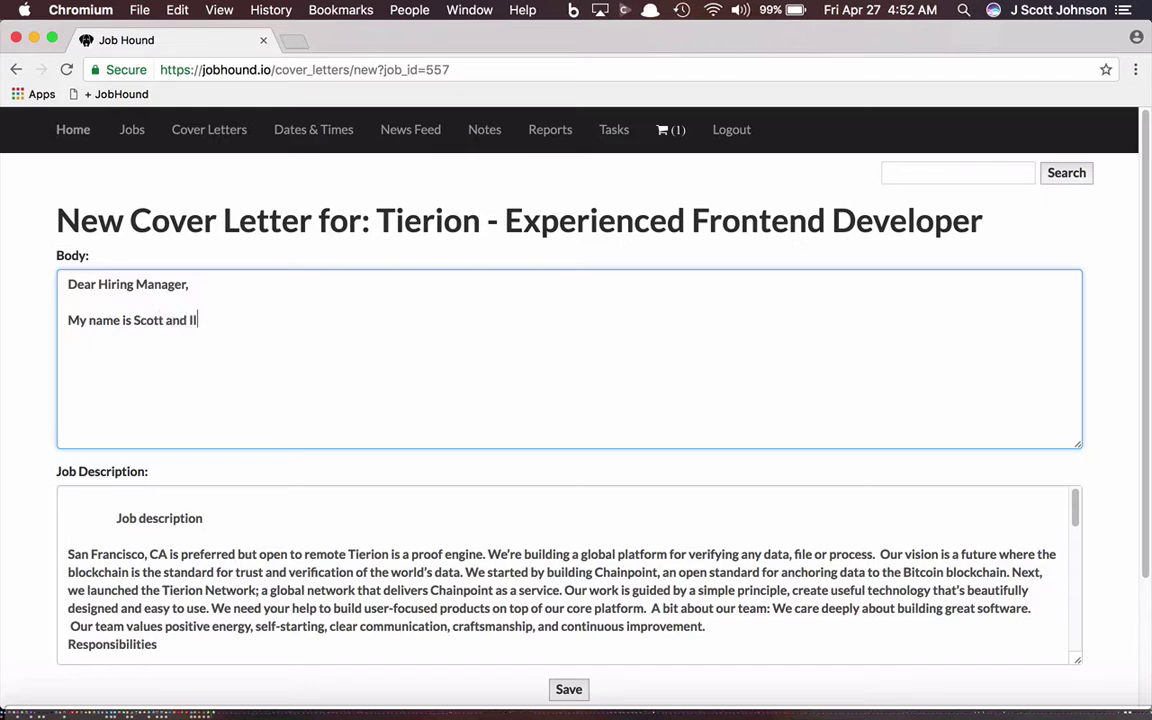
type("I am applying for the ")
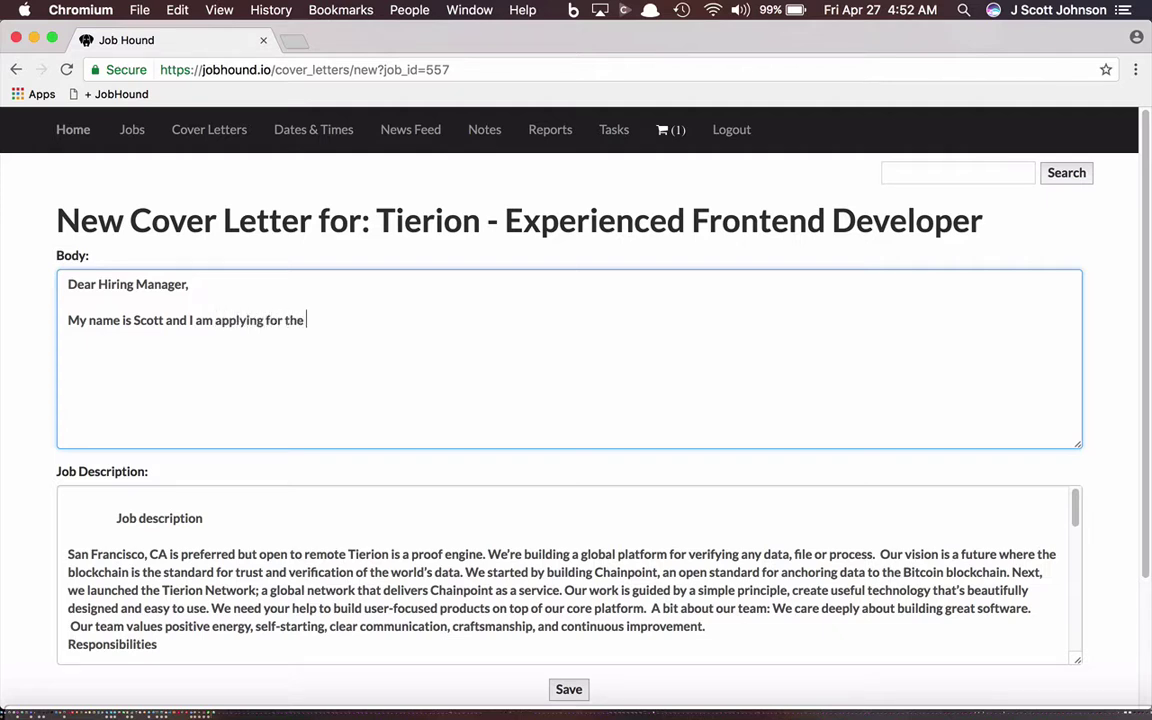
type("job of Experience")
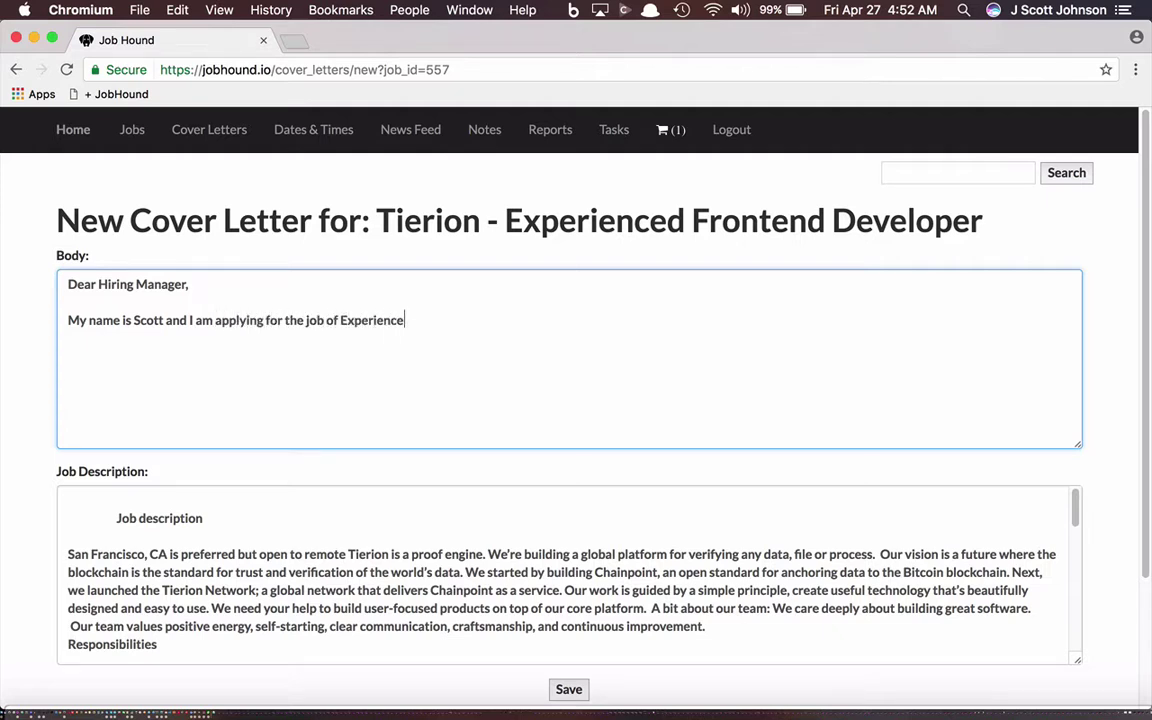
type("d Front")
key("BackSpace")
type("end D")
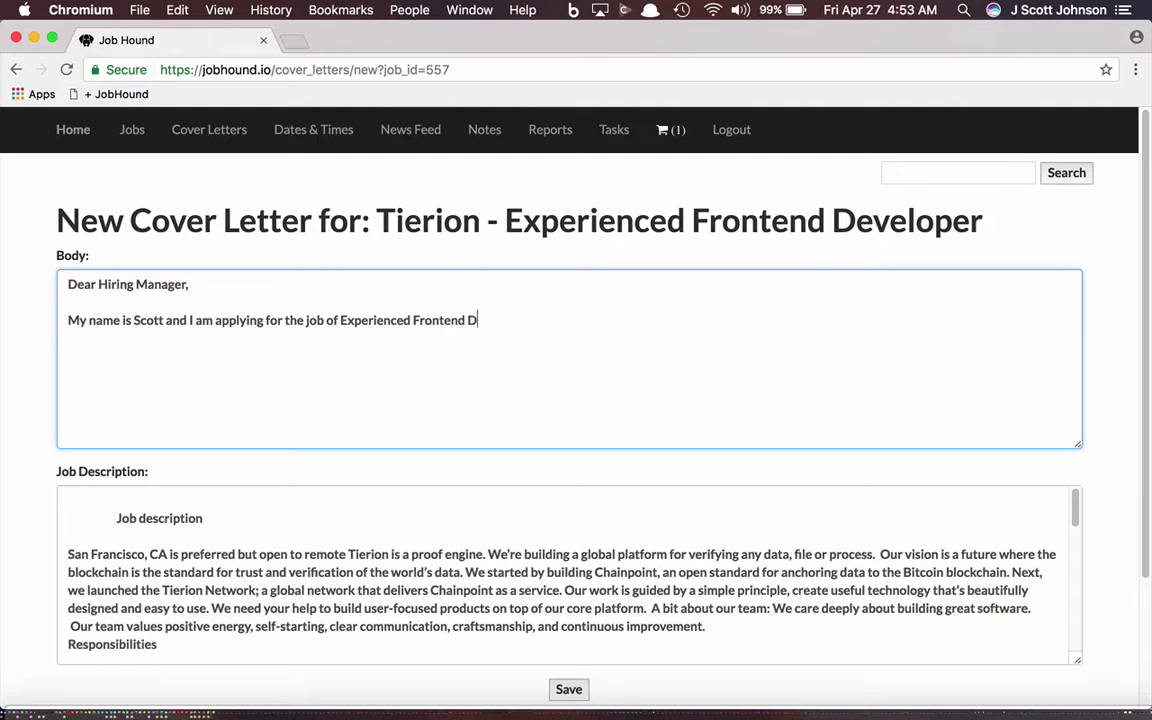
type("eveloper at Tieron.")
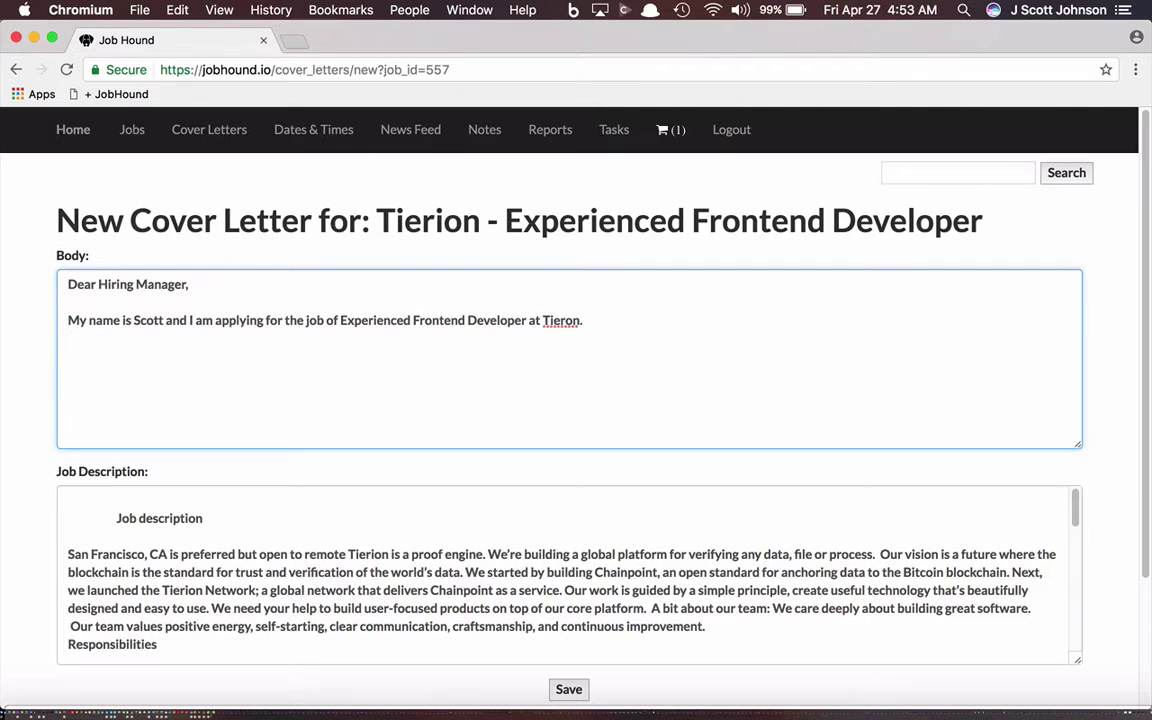
Step: Add the placeholder line '(Write the rest here)' below the introduction
key("Return")
key("Return")
type("(Write the rest ")
type("ehre")
key("BackSpace")
key("BackSpace")
type("here")
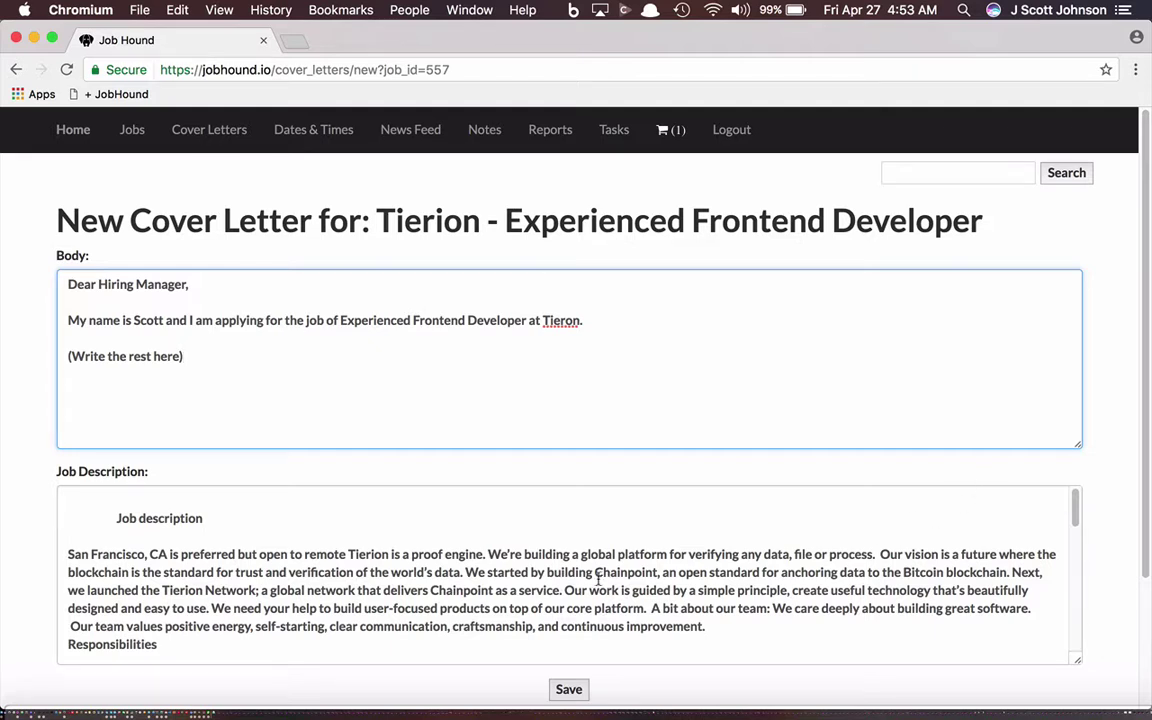
Step: Copy the four Responsibilities lines from the job description
left_click_drag(595, 573, 641, 569)
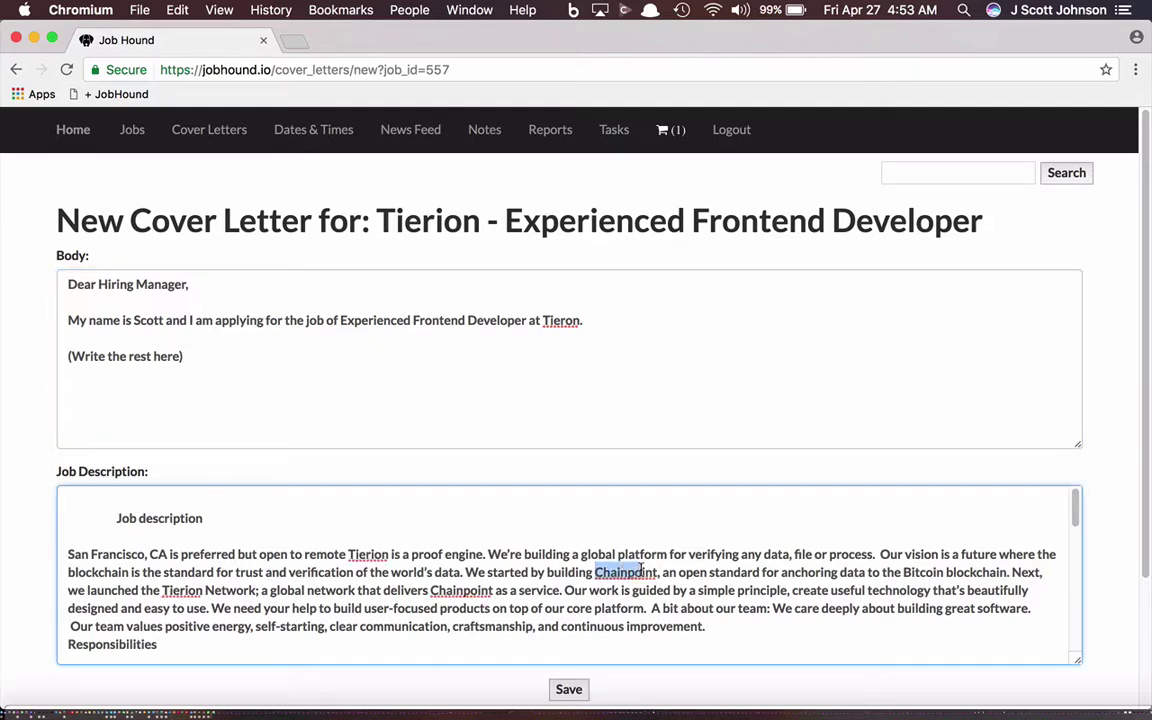
scroll(641, 568, "down", 3)
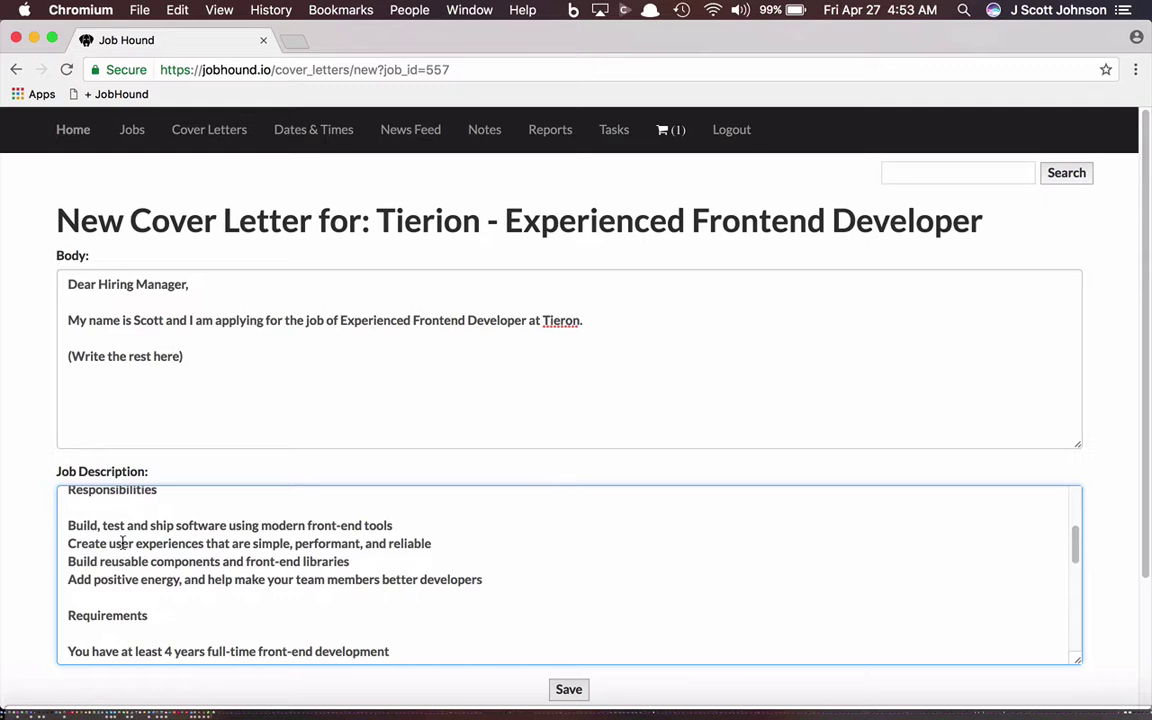
left_click_drag(66, 520, 500, 572)
key("super+c")
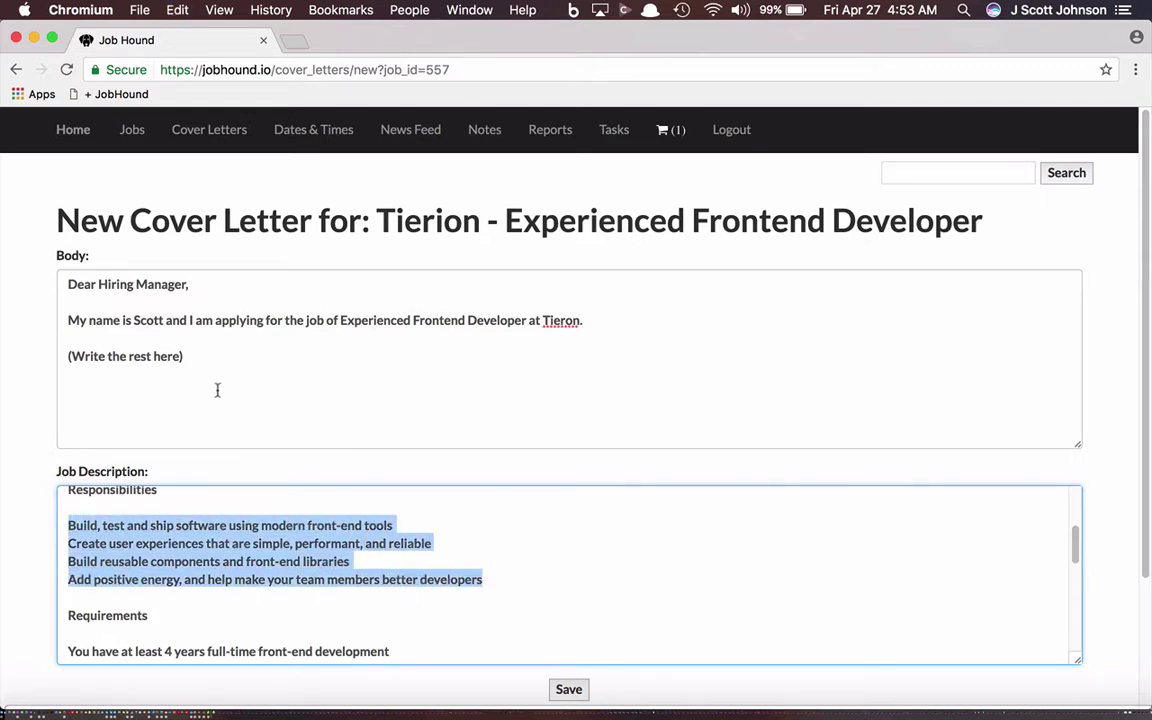
Step: Add the line 'I am a good fit for this role because:' to the cover letter body
left_click(210, 354)
left_click(88, 337)
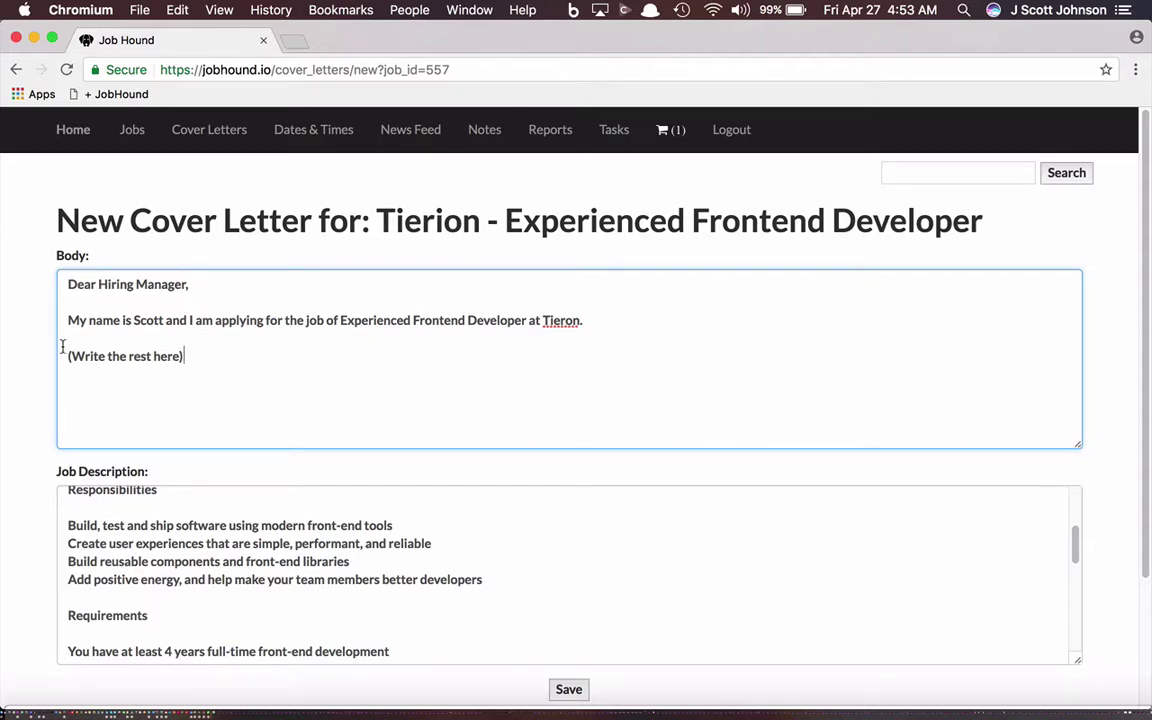
key("Return")
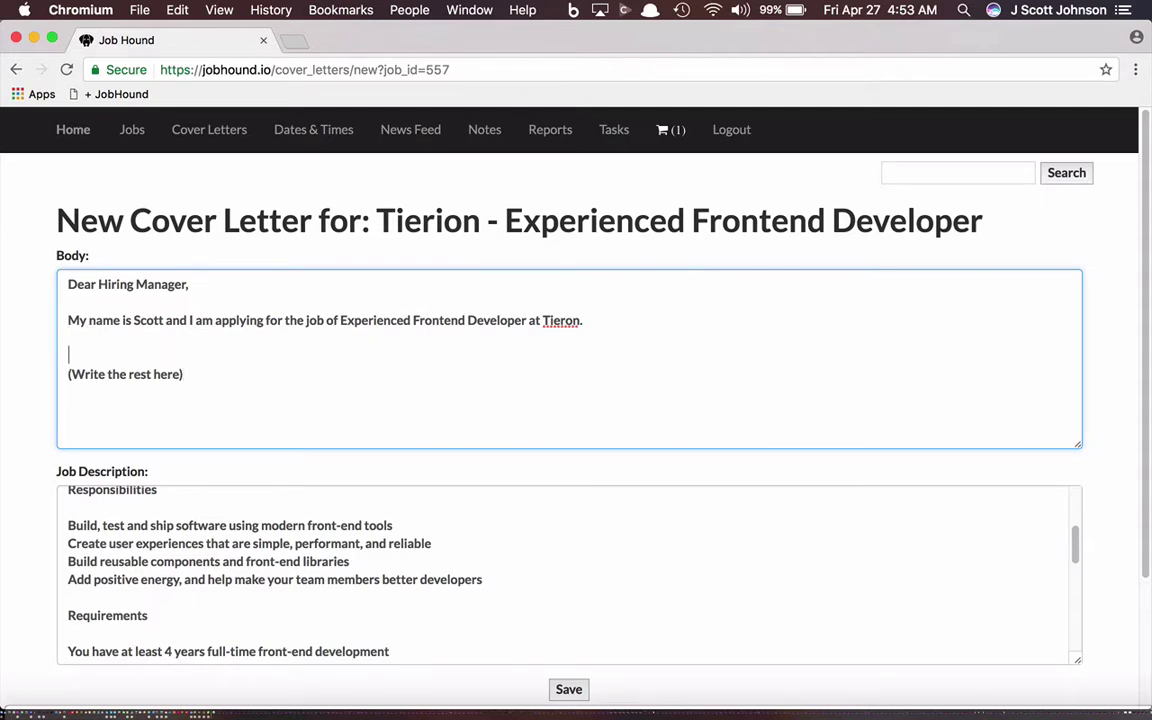
type("I am a good fit for this r")
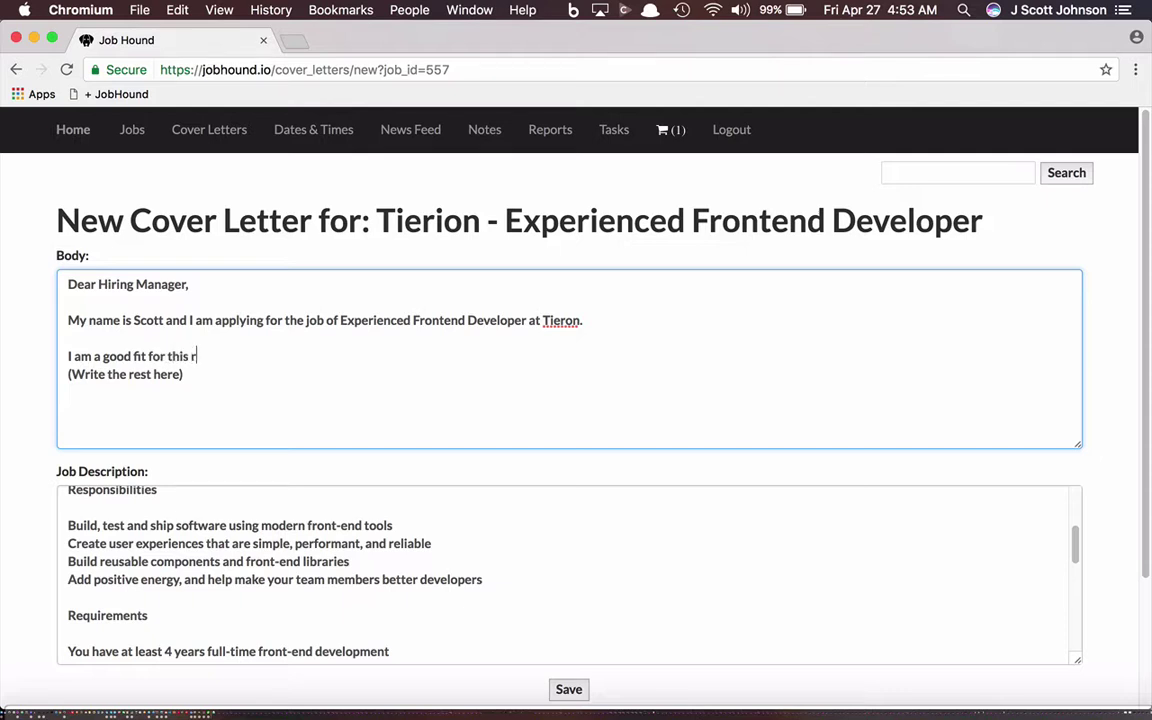
type("ole because (Write the rest he")
key("Return")
key("Return")
key("BackSpace")
key("BackSpace")
type(":")
Step: Paste the four responsibilities below it and add '(make changes)' after them
key("Return")
key("Return")
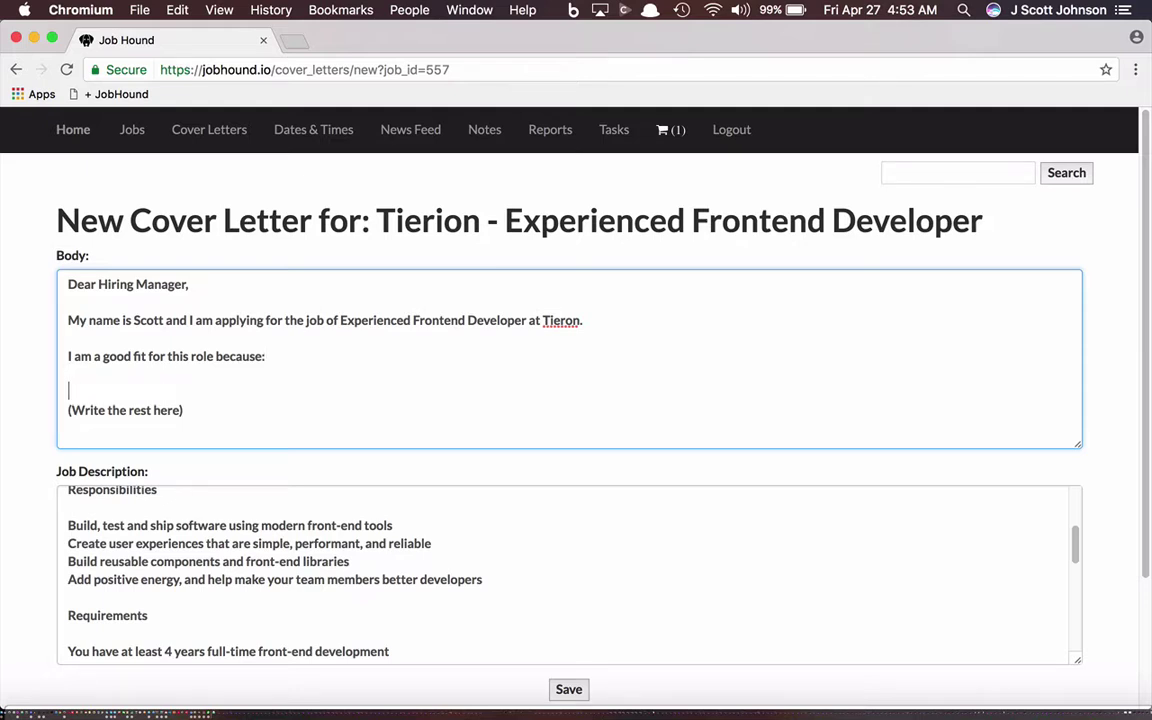
key("cmd+v")
key("Return")
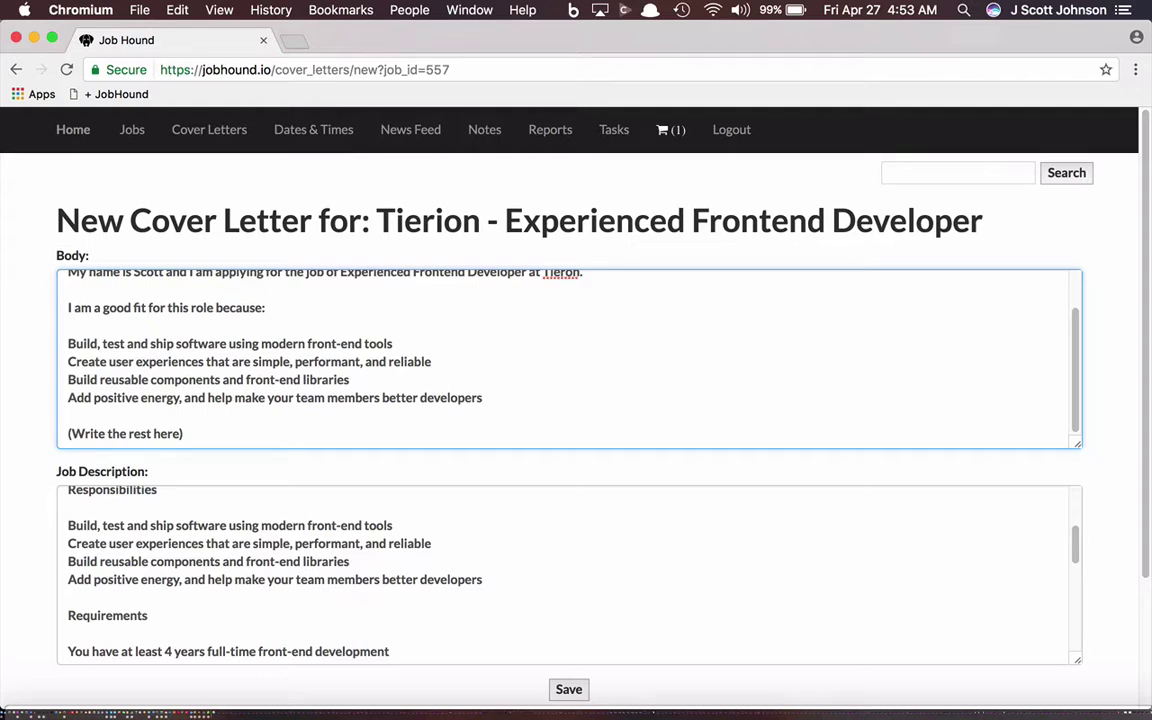
type("(make changes")
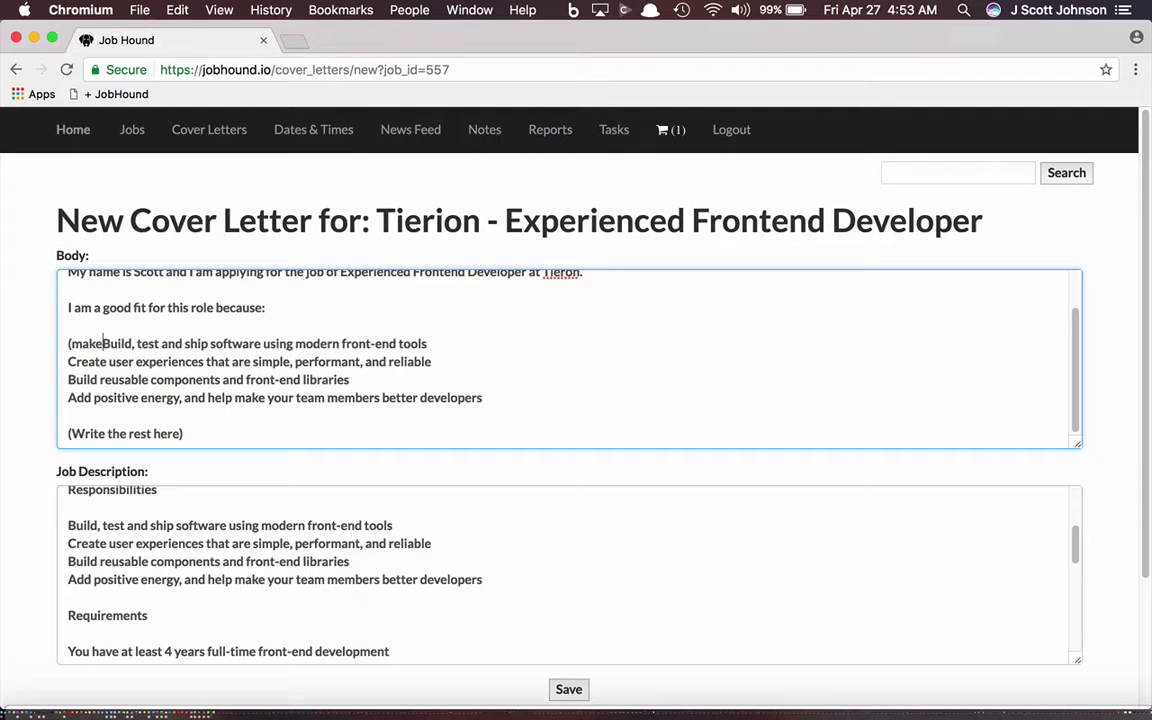
type(")")
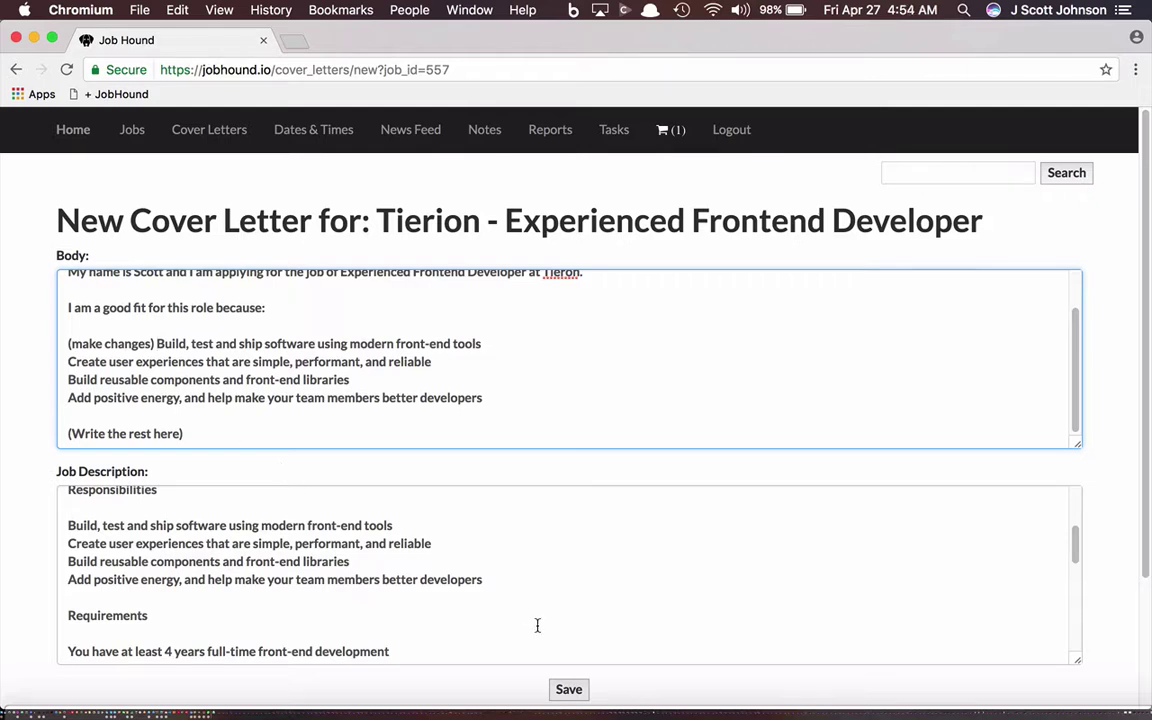
left_click_drag(1078, 553, 1073, 630)
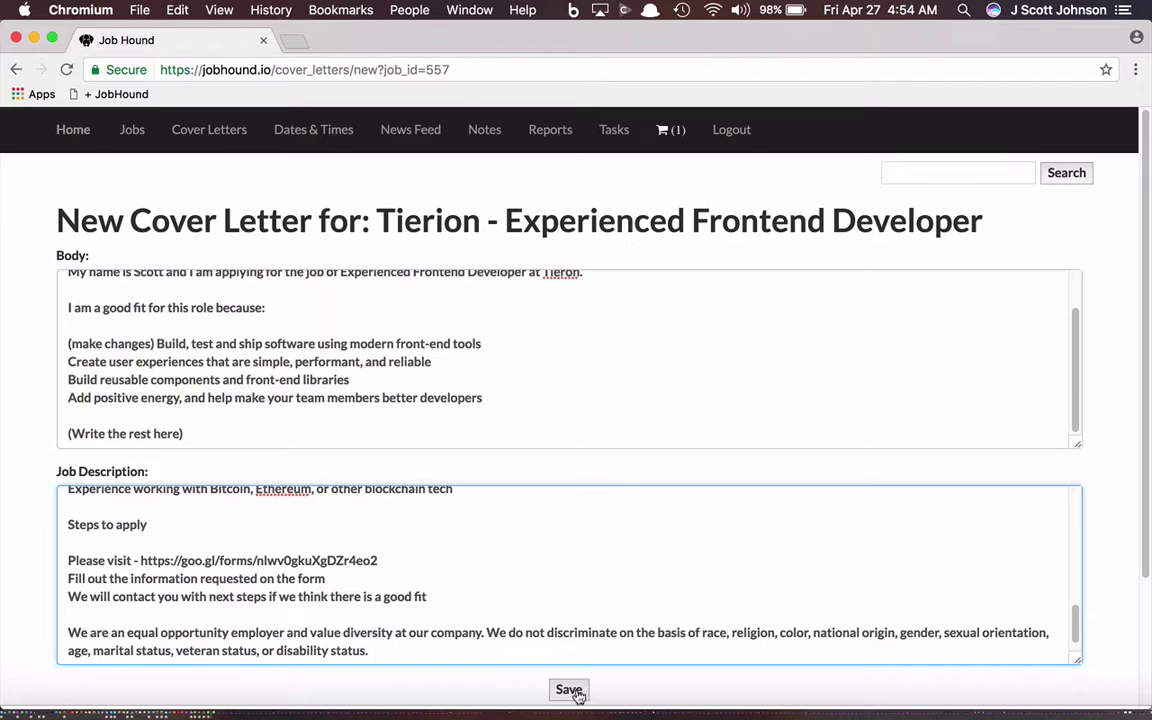
Step: Save the Tierion cover letter and select its text on the job's detail page
left_click(573, 690)
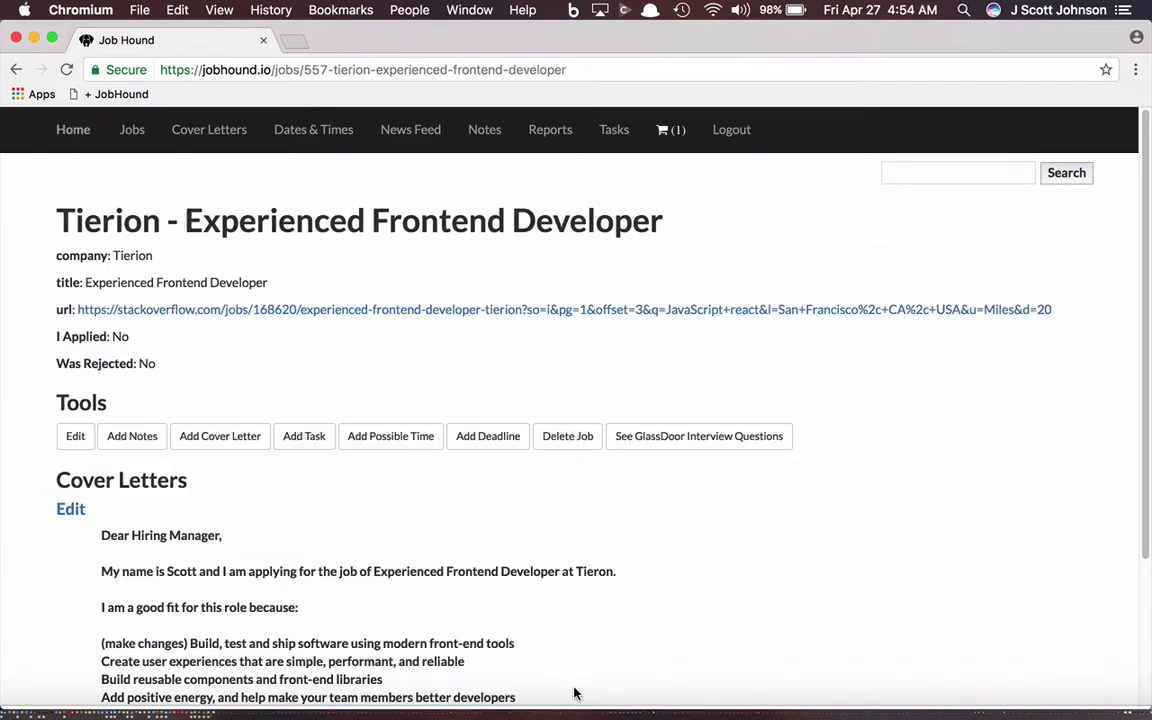
scroll(575, 686, "down", 3)
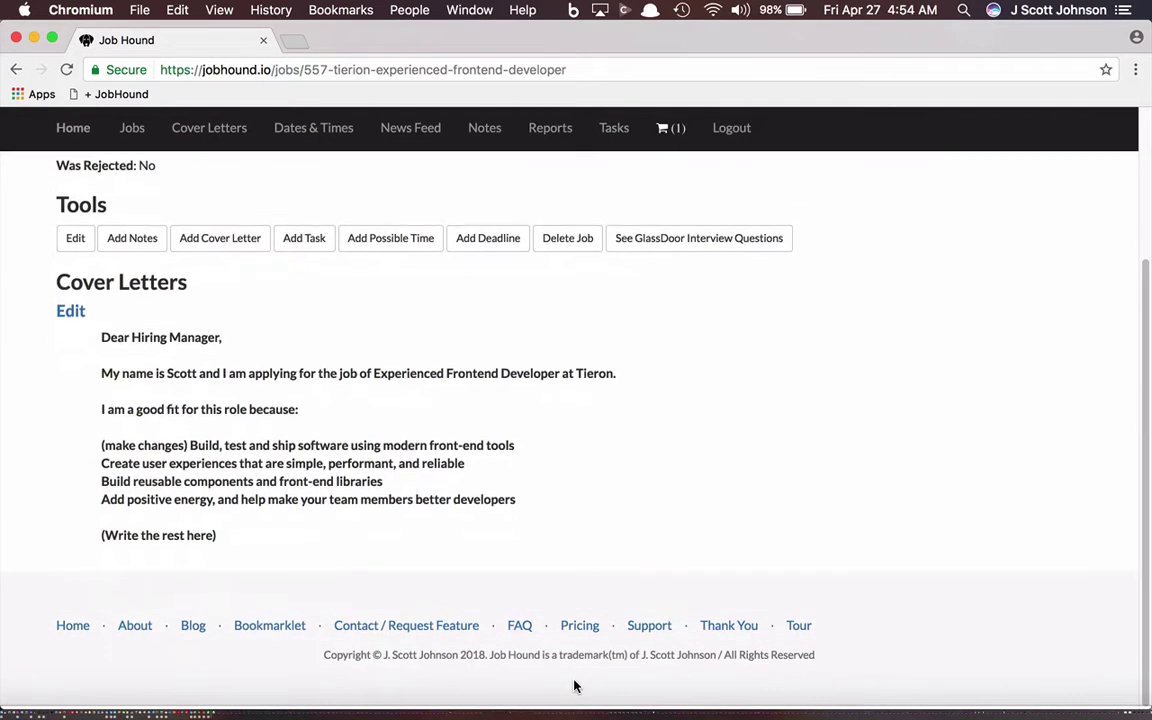
scroll(575, 684, "up", 3)
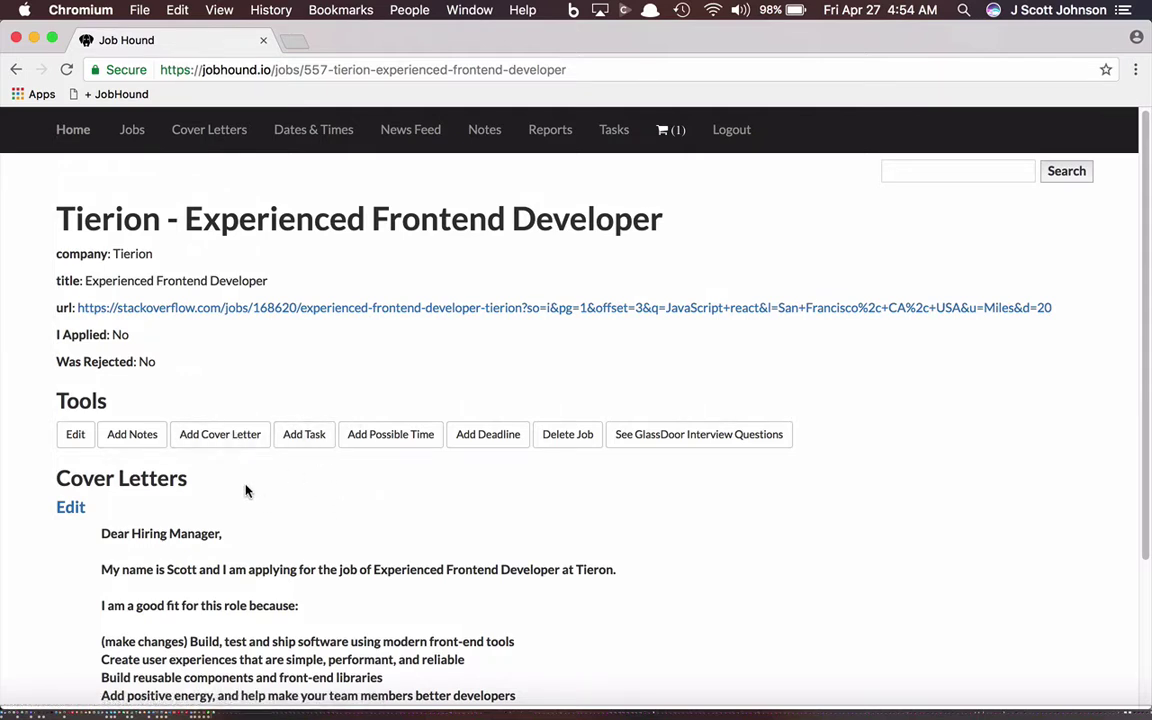
scroll(247, 490, "down", 2)
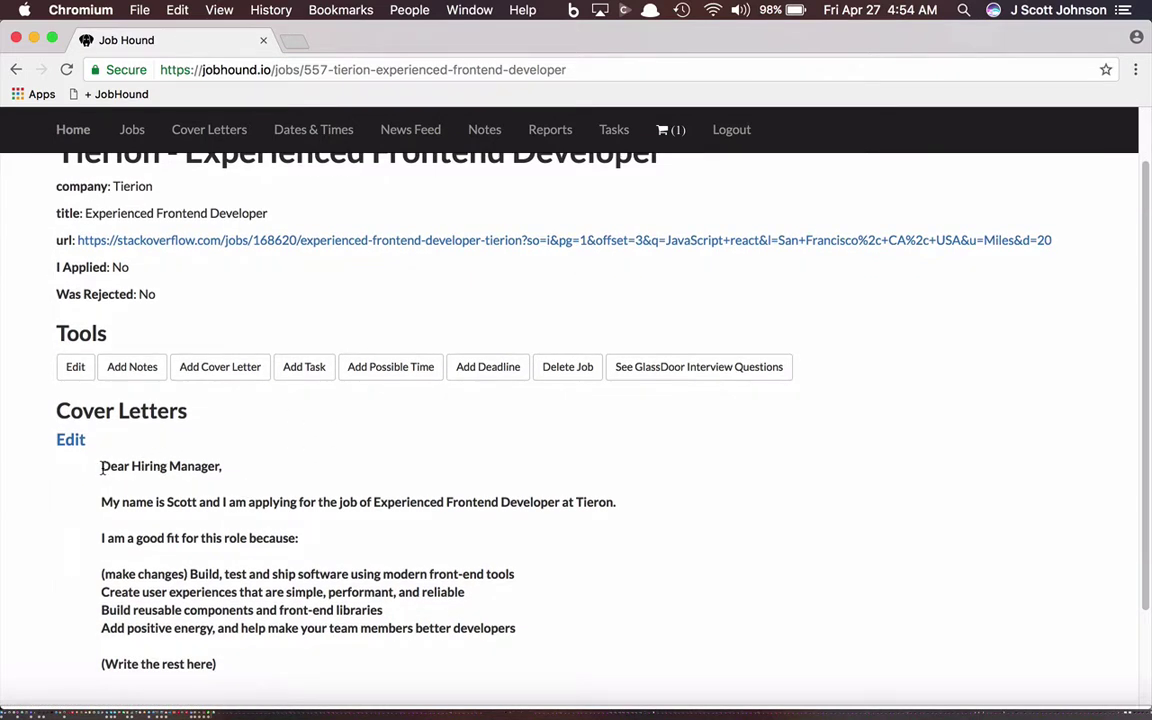
left_click_drag(101, 468, 260, 660)
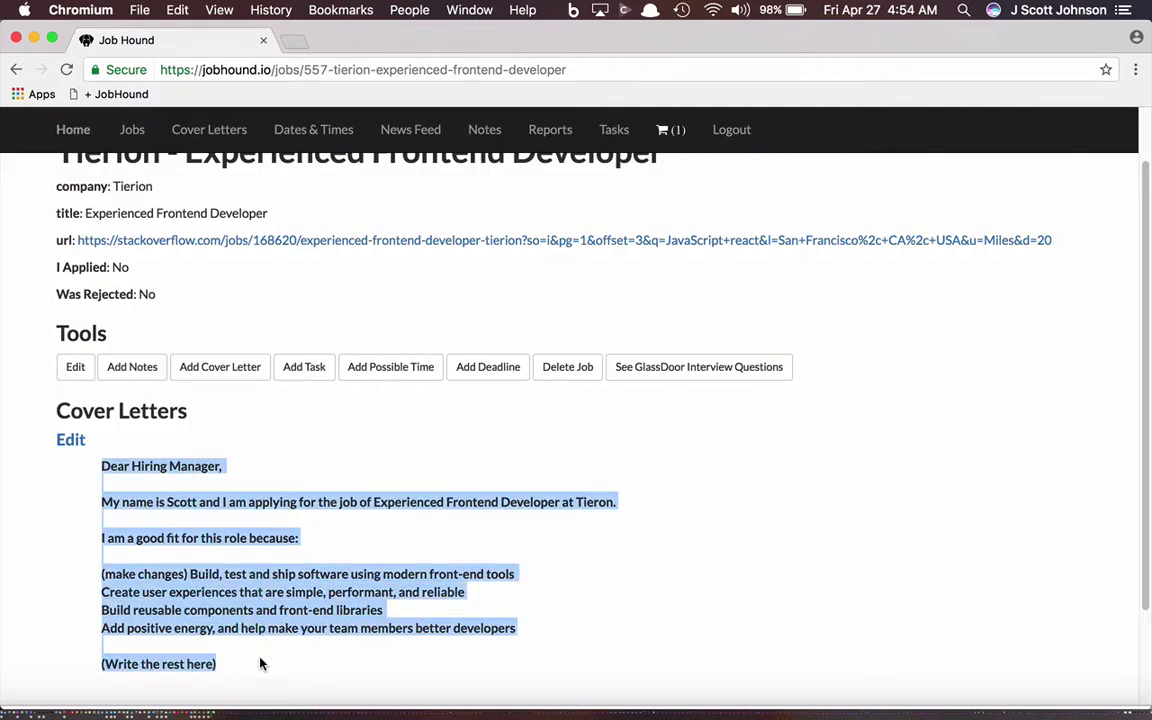
Step: Open Tierion's Stack Overflow posting in a new tab and follow its goo.gl application-form link
left_click(330, 246, "super")
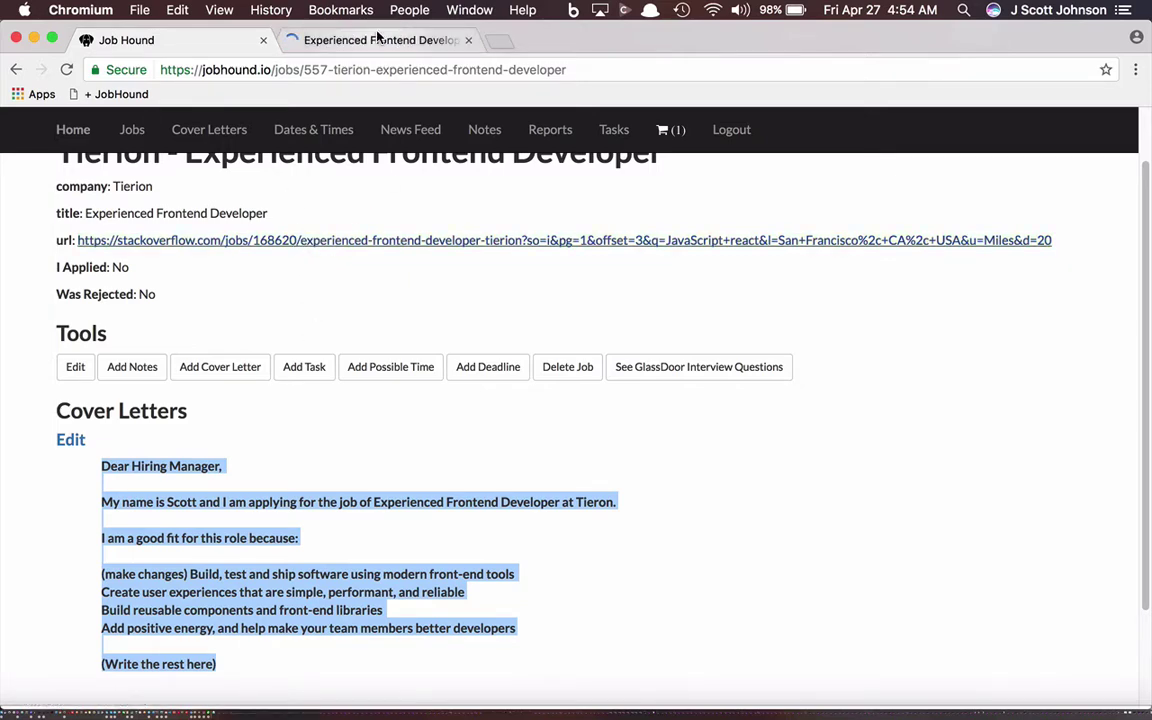
left_click(380, 41)
scroll(445, 371, "down", 10)
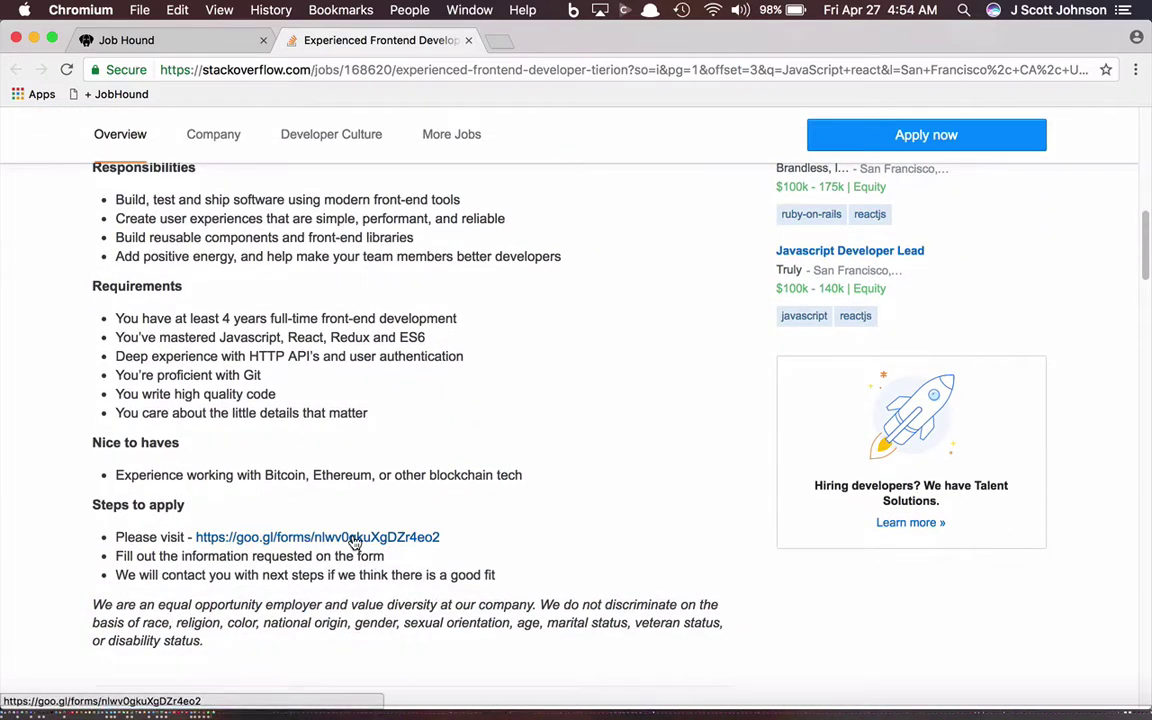
left_click(355, 538)
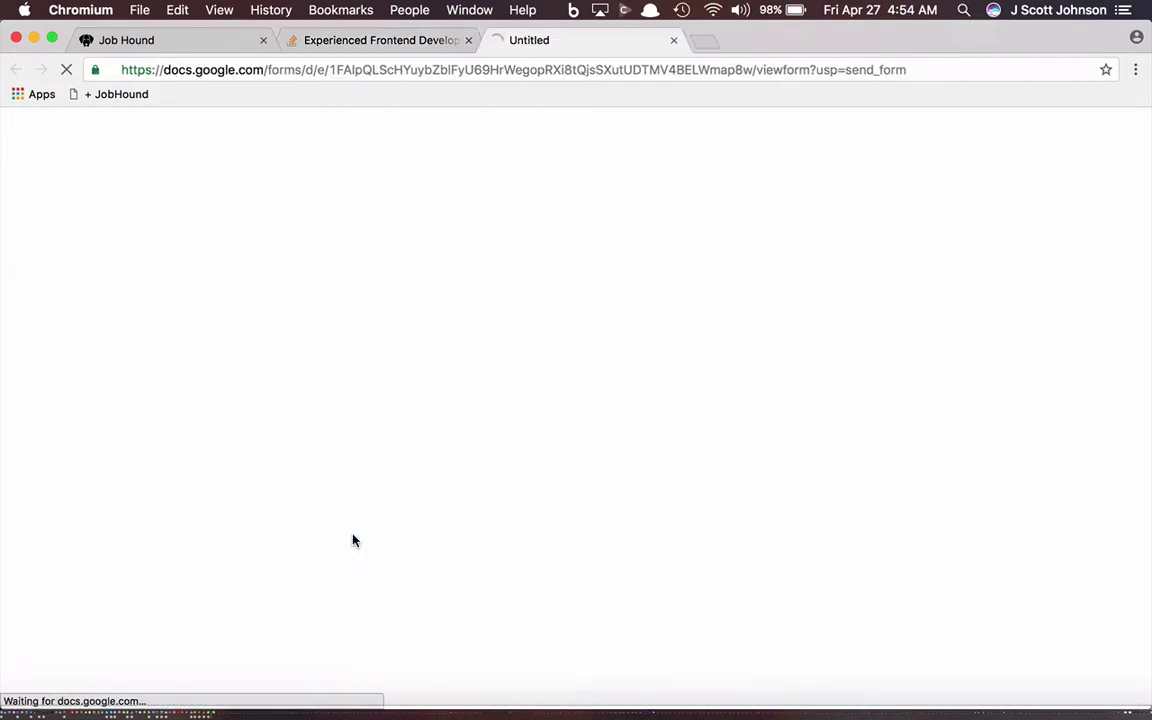
Step: Fill in the applicant's full name, e-mail address and phone number on the form
scroll(353, 538, "down", 5)
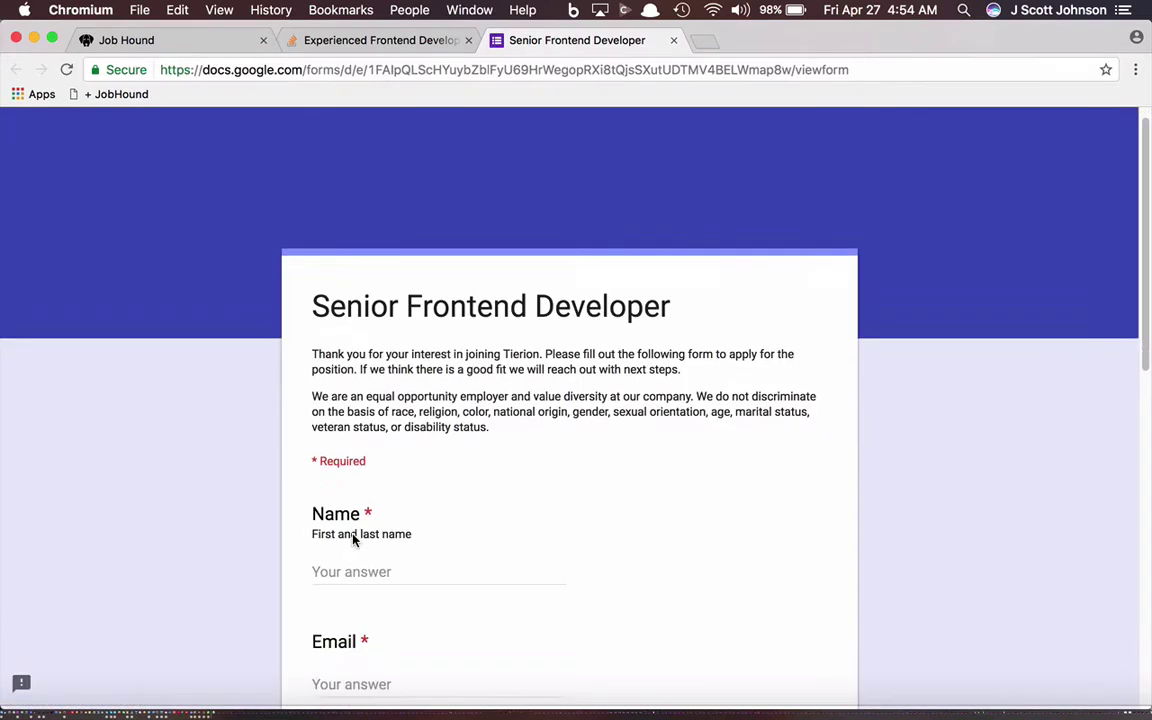
scroll(353, 540, "down", 4)
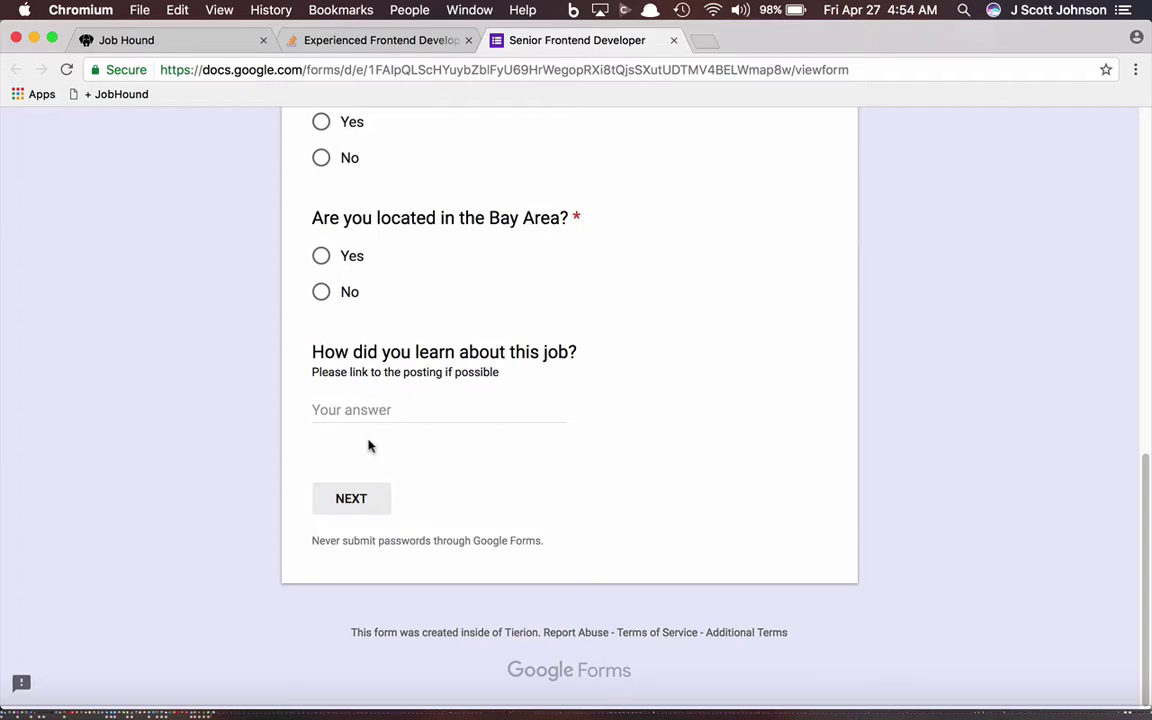
scroll(365, 420, "up", 10)
left_click(353, 400)
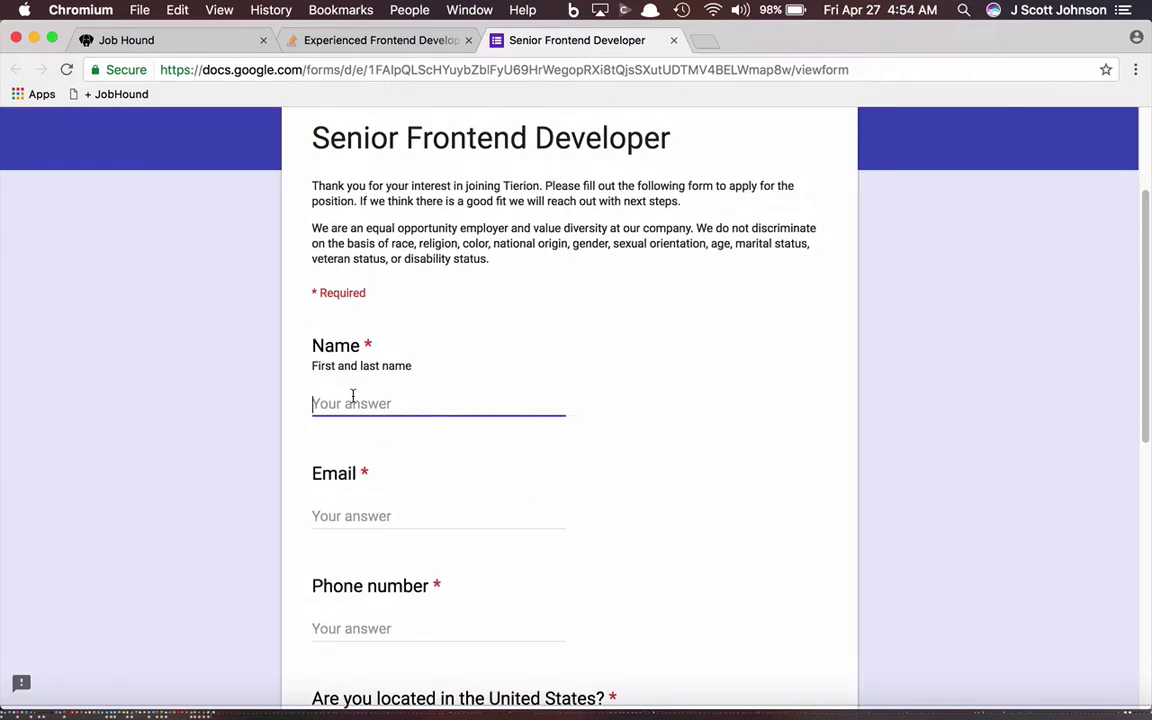
key("Tab")
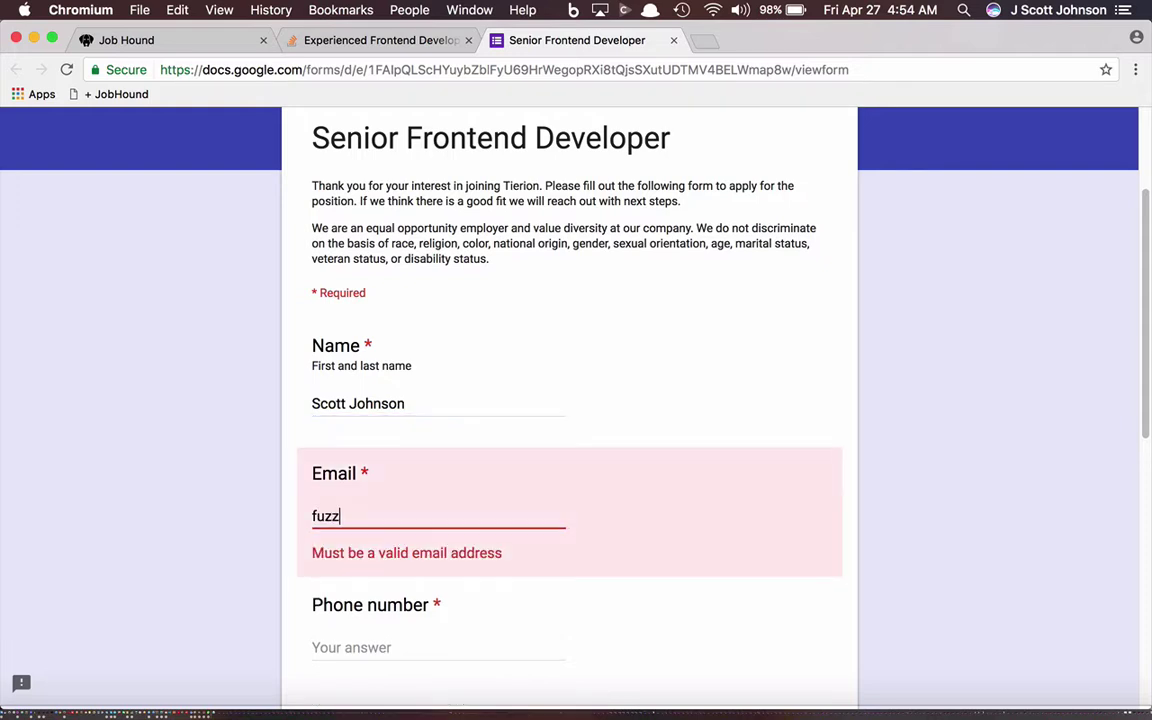
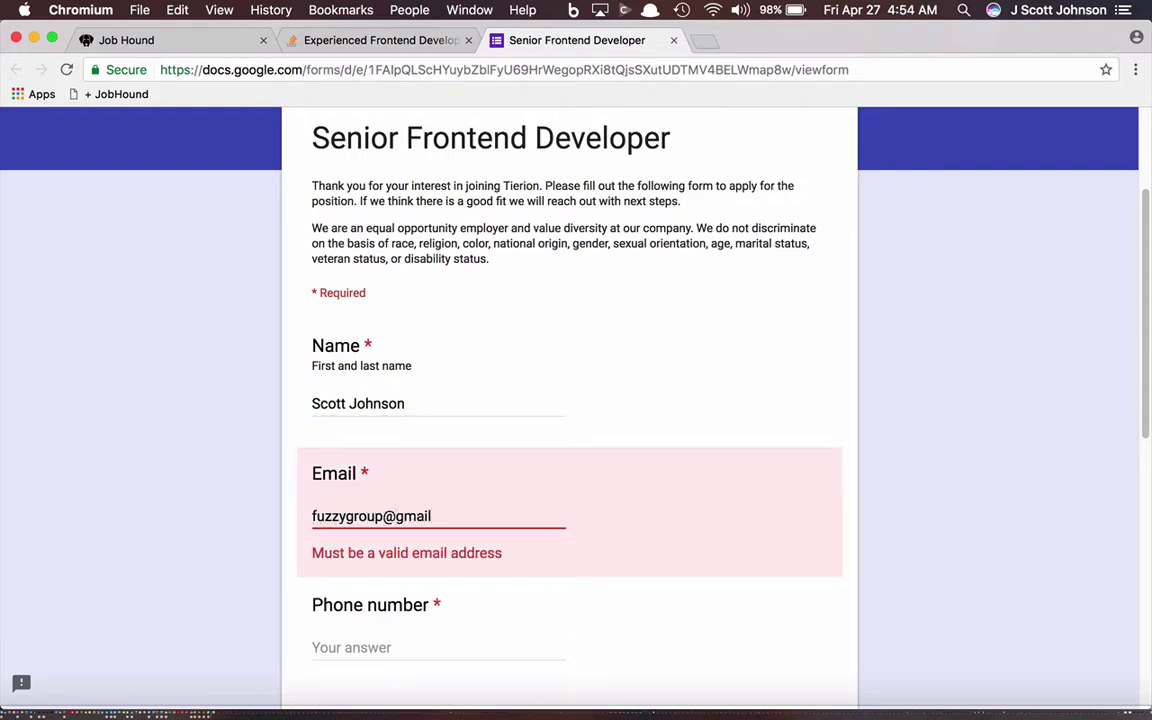
scroll(314, 378, "down", 5)
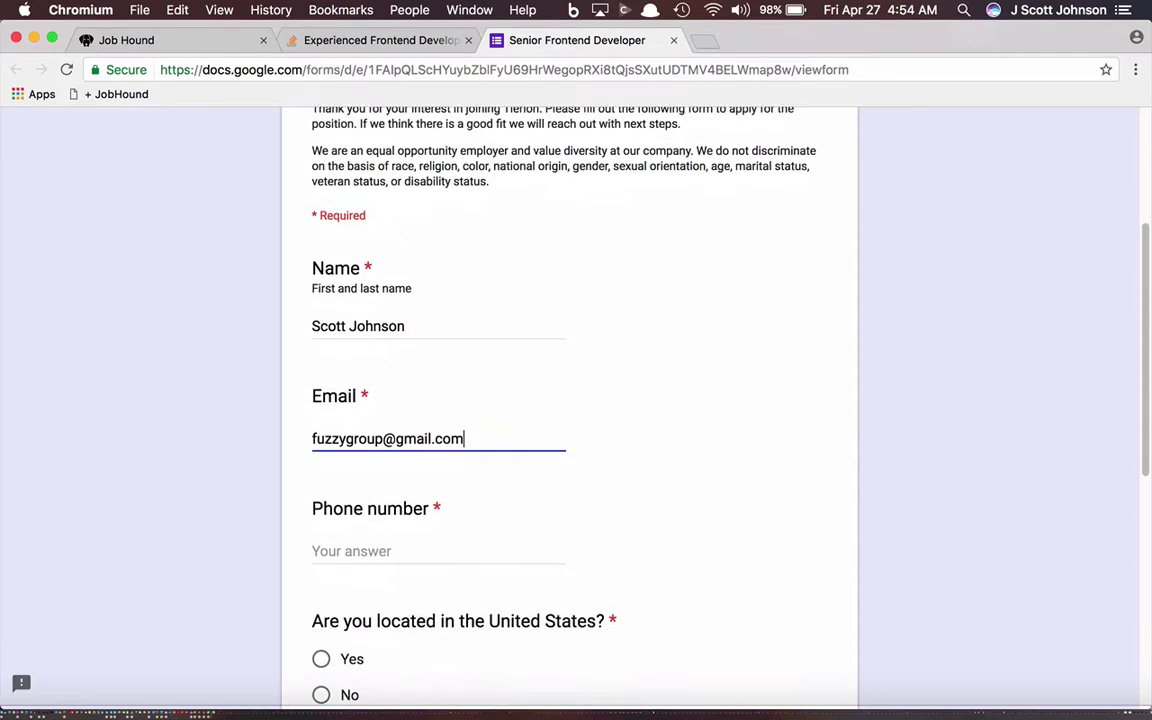
left_click(345, 411)
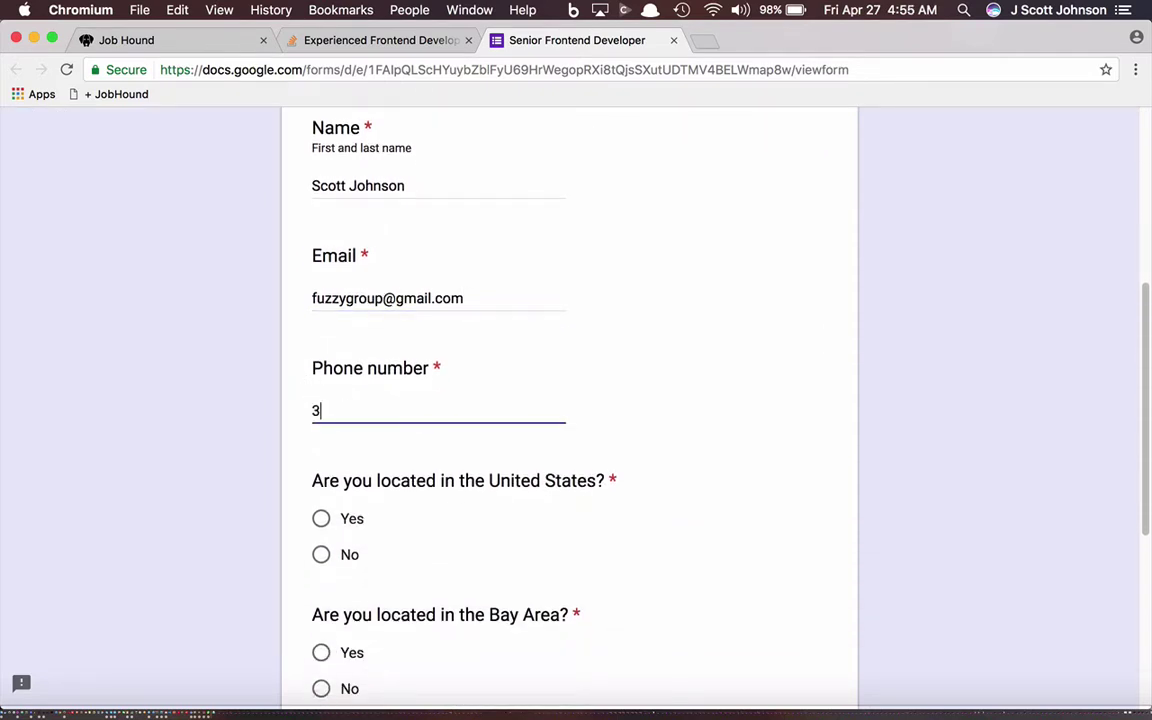
Step: Answer Yes to the United States and Bay Area questions, give 'Stack Overflow' as source, and continue
scroll(360, 410, "down", 6)
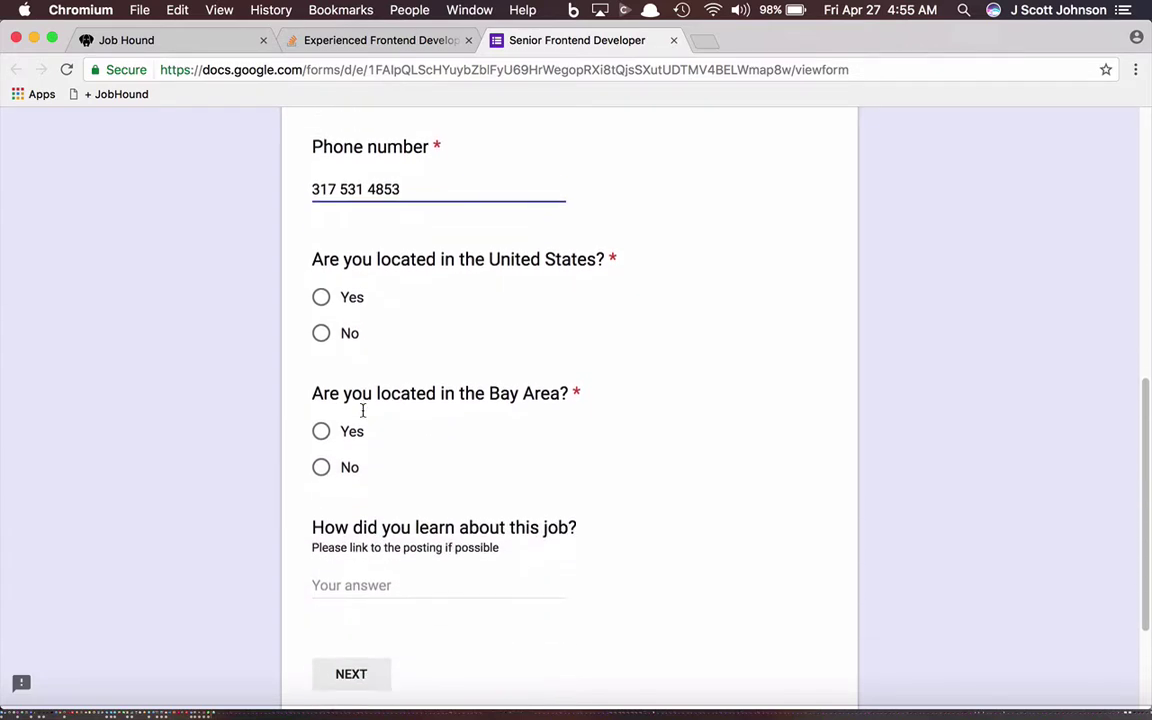
left_click(320, 261)
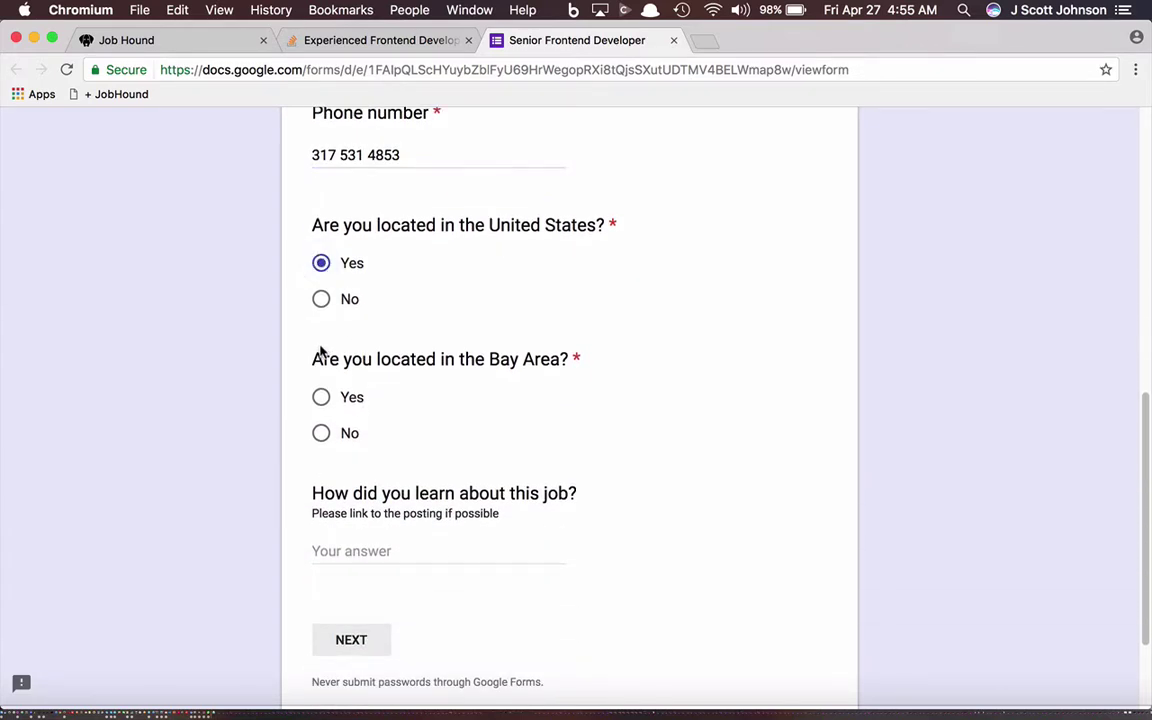
left_click(321, 398)
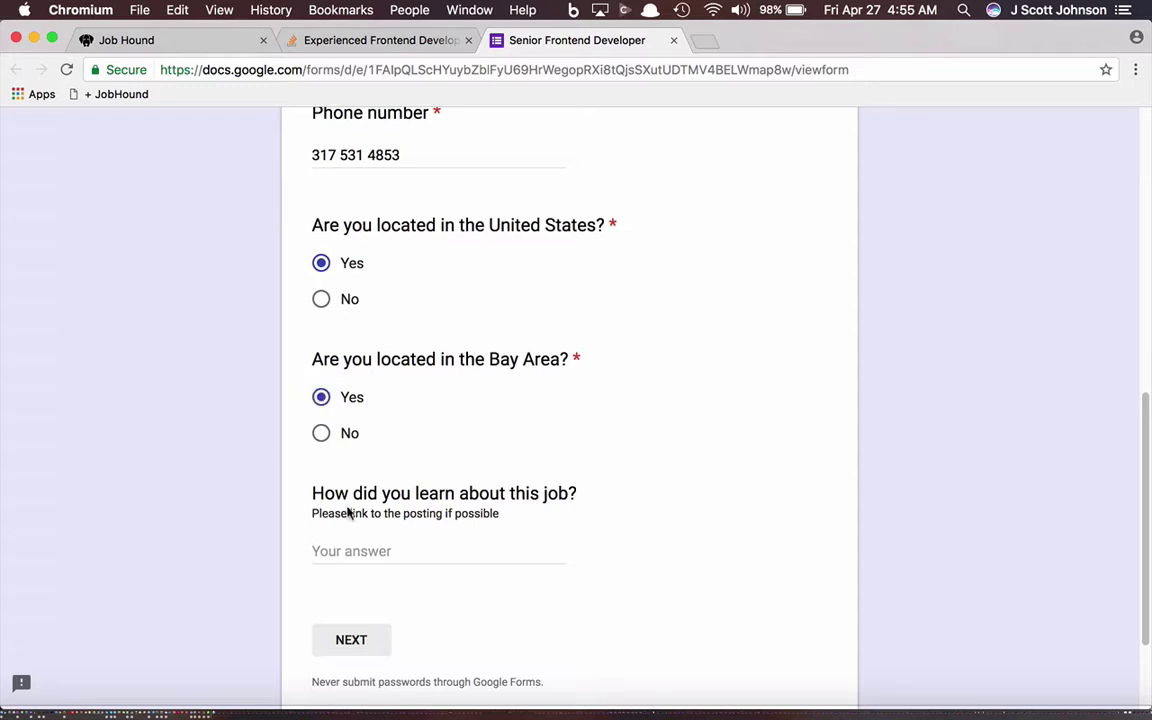
left_click(318, 551)
type("Stack Overflow")
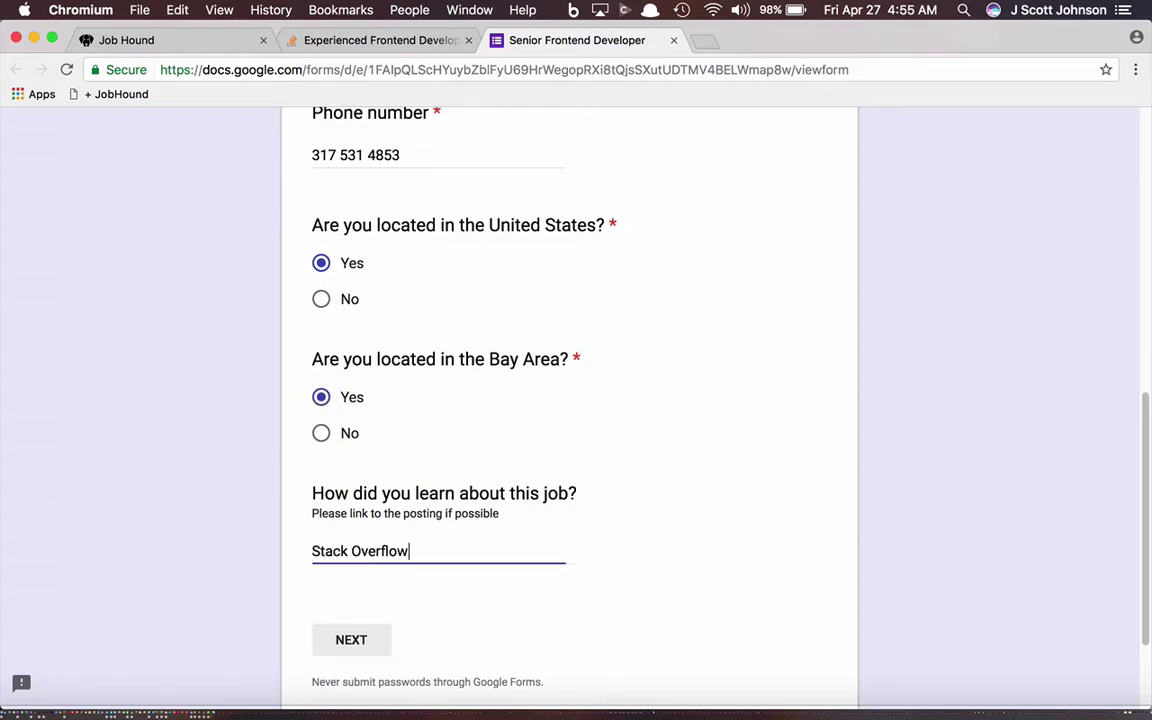
left_click(336, 648)
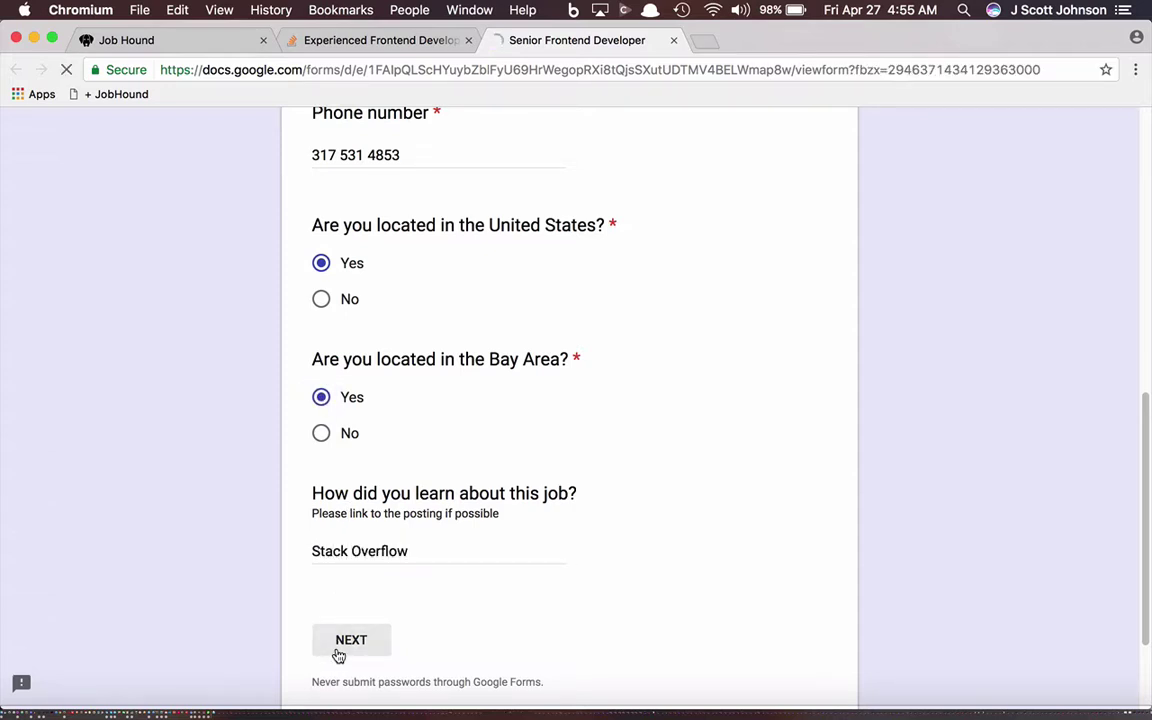
Step: Rate blockchain experience 10 out of 10 on the Questions page
scroll(382, 611, "down", 15)
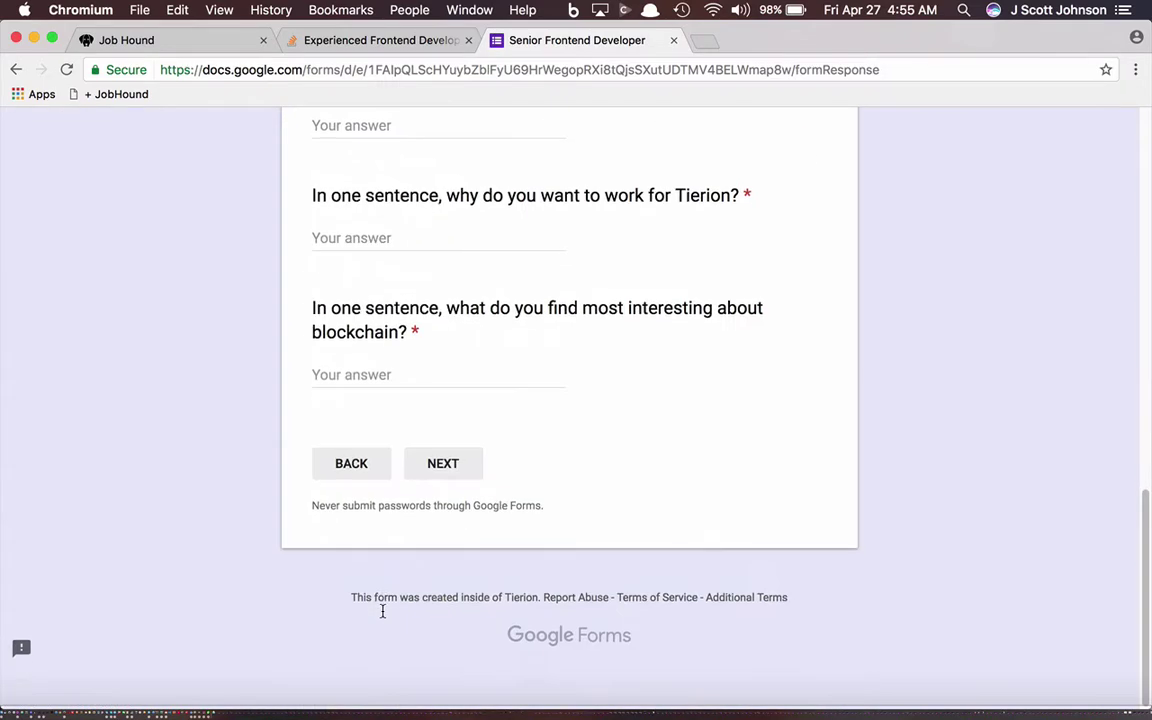
scroll(382, 611, "up", 5)
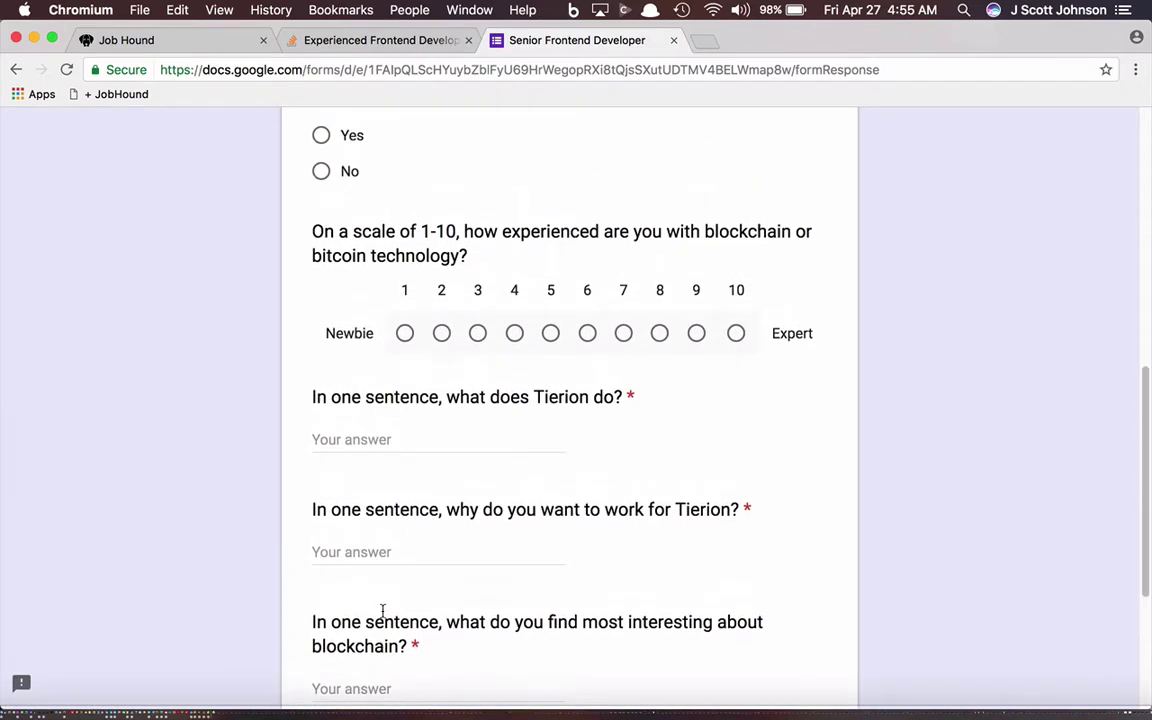
scroll(383, 615, "down", 5)
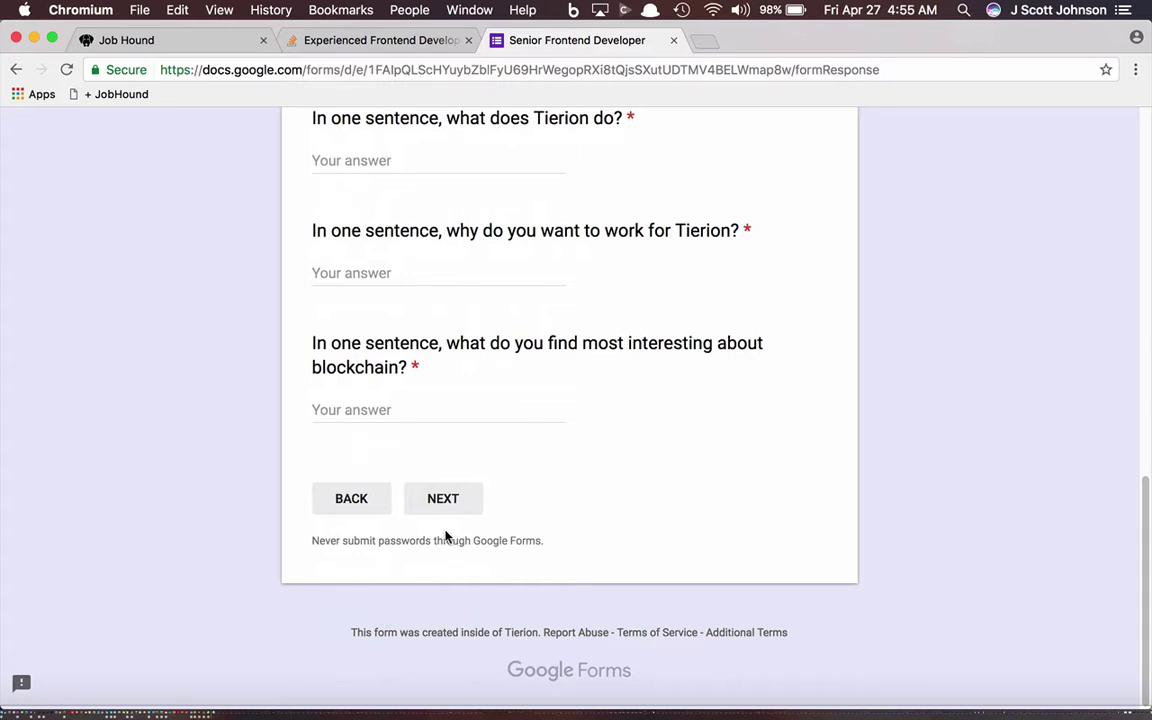
scroll(447, 536, "up", 4)
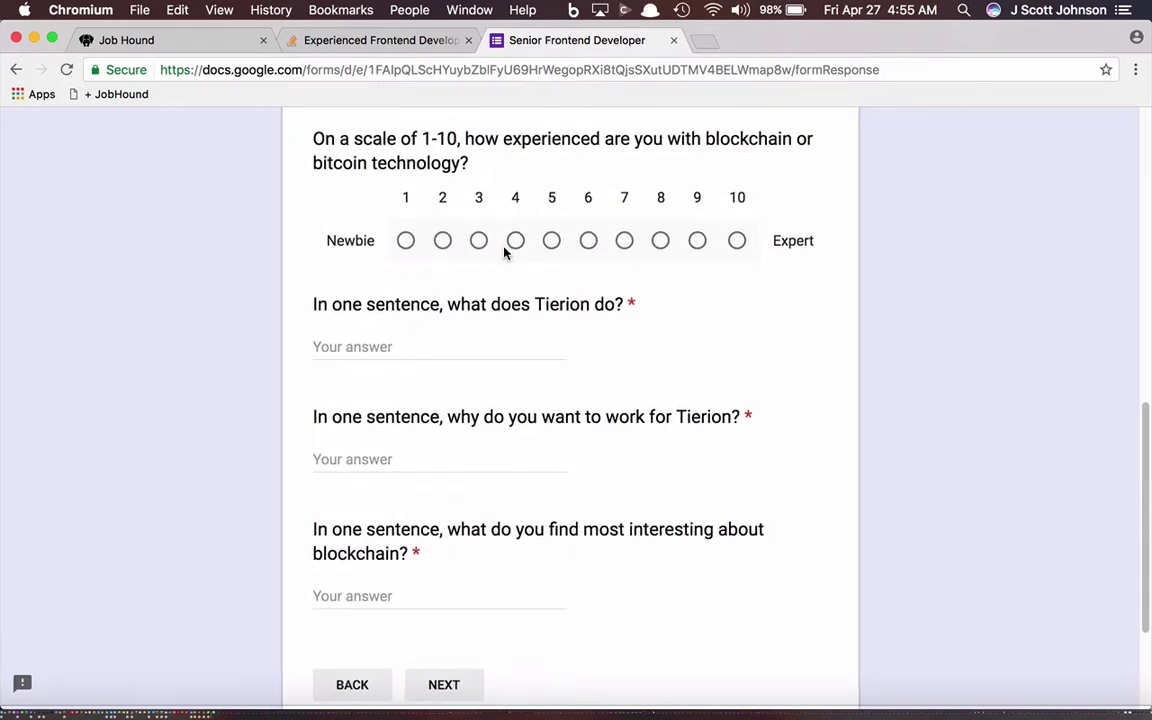
left_click(737, 241)
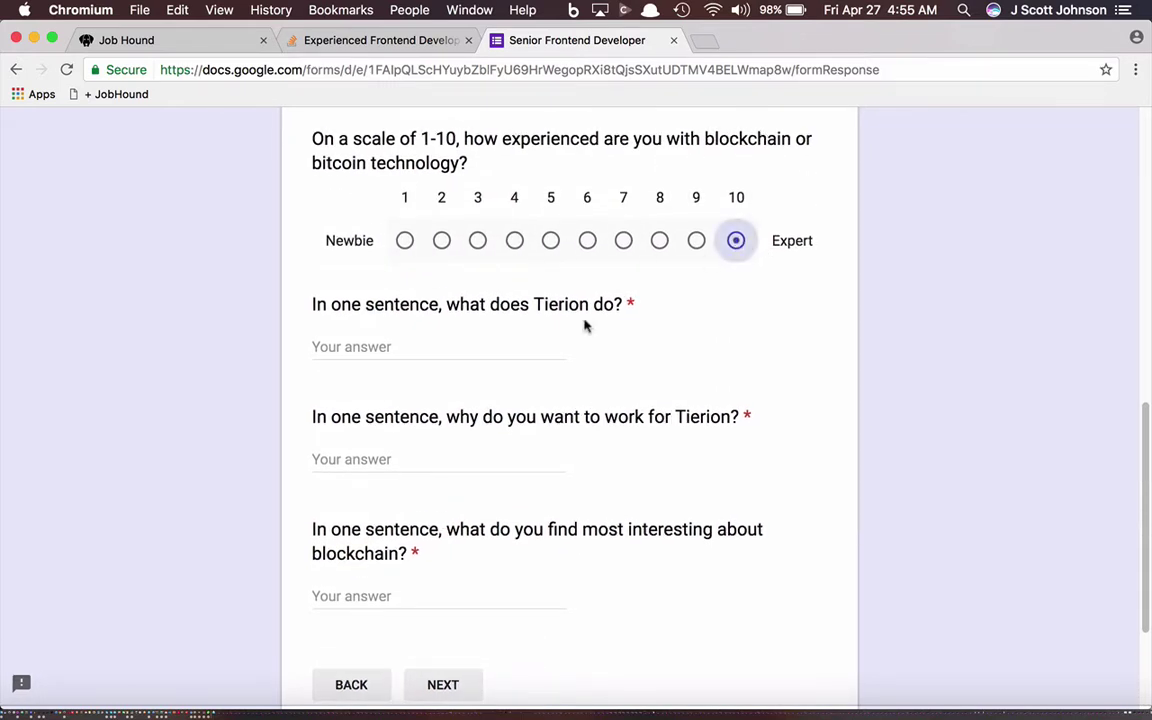
Step: Answer the Tierion text questions with 'Proof engine', 'Money' and 'Distributed Computintion'
left_click(426, 352)
left_click(380, 40)
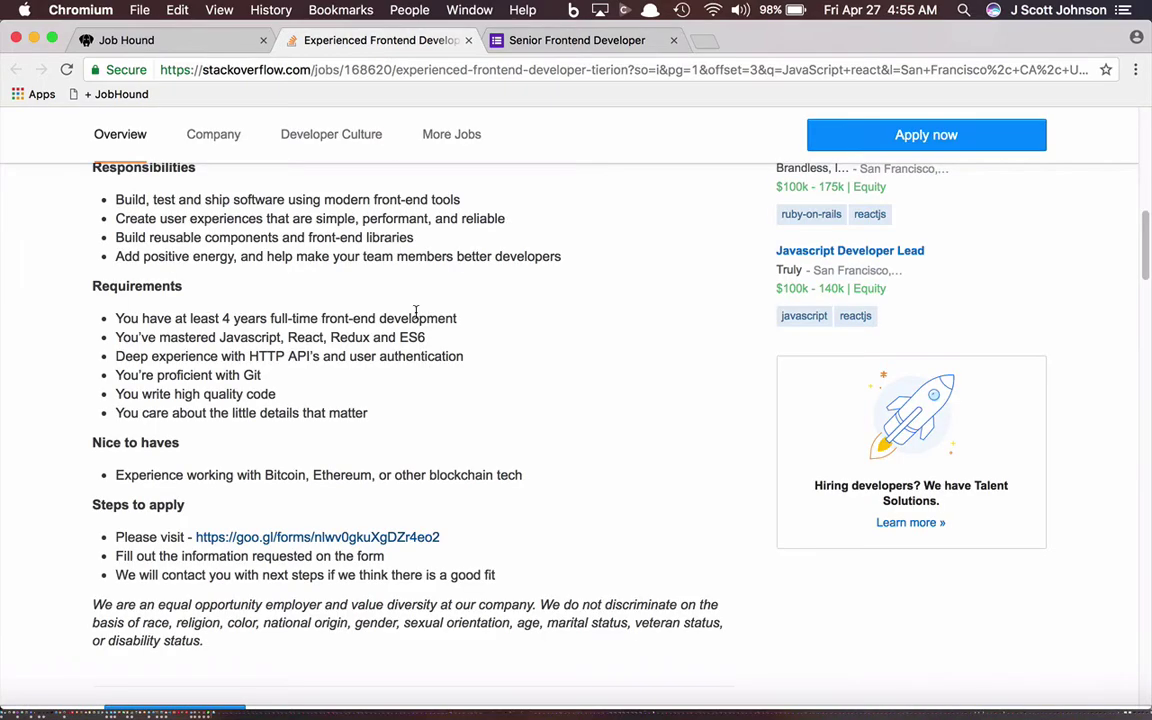
scroll(474, 412, "up", 10)
scroll(474, 412, "down", 5)
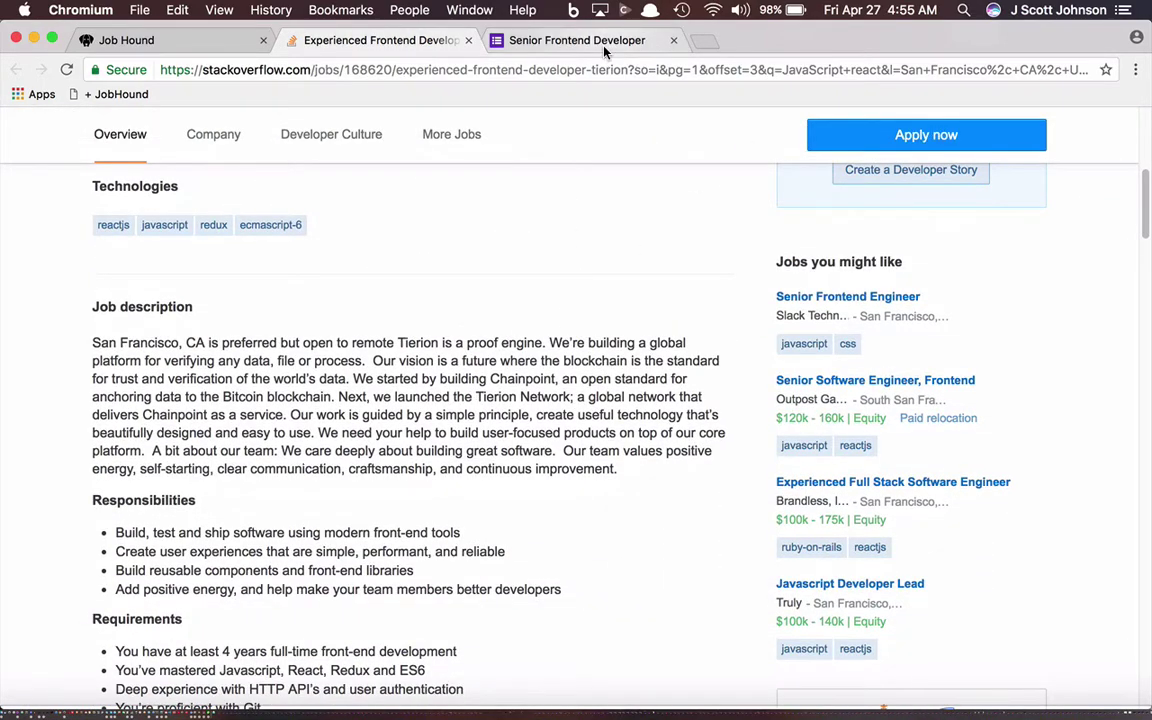
left_click(543, 40)
type("Proof engine")
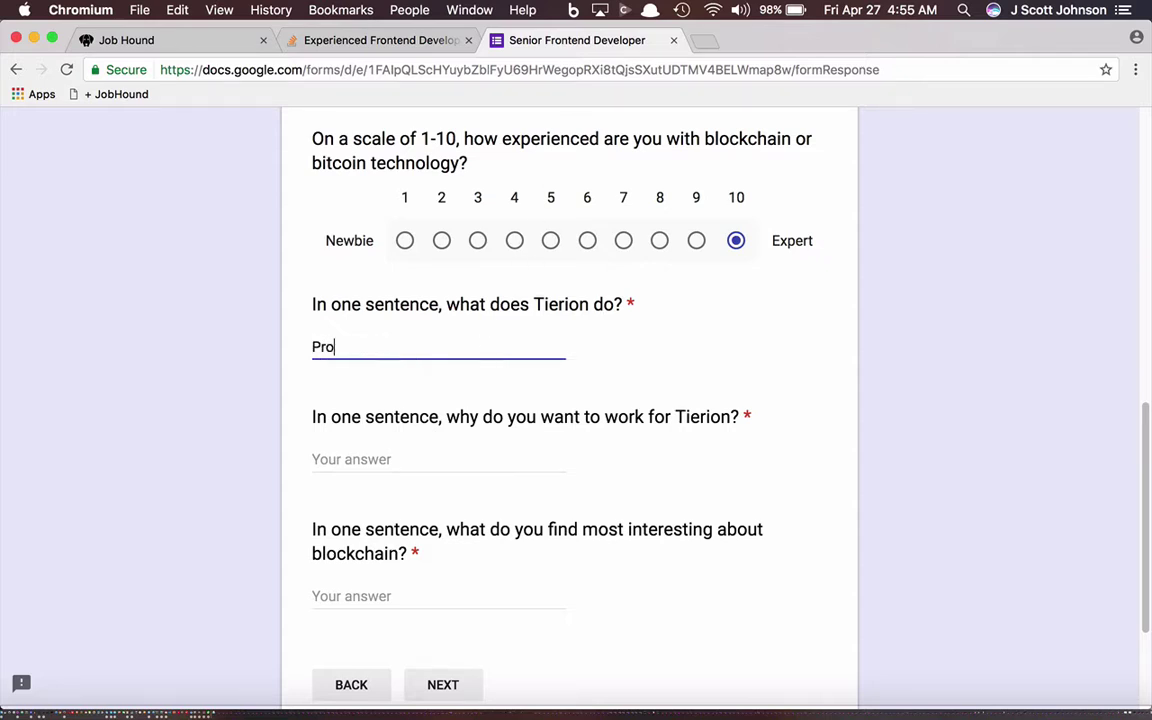
left_click(389, 457)
type("Mone")
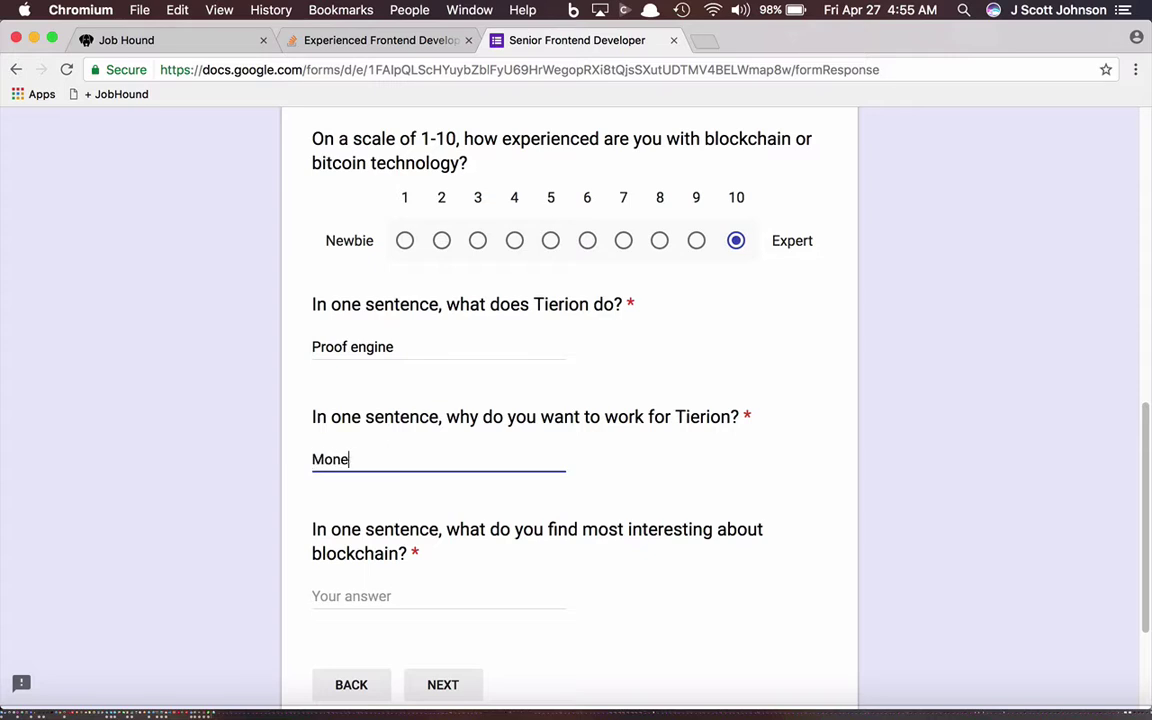
type("y")
left_click(397, 593)
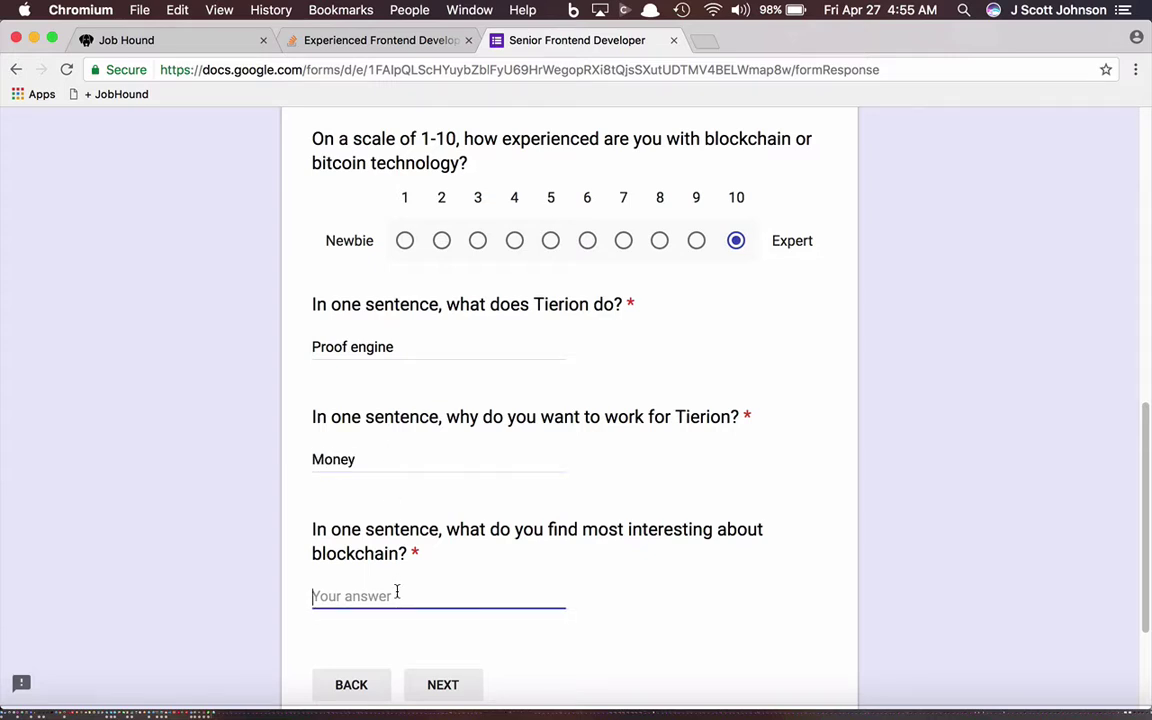
type("Distributed Computin")
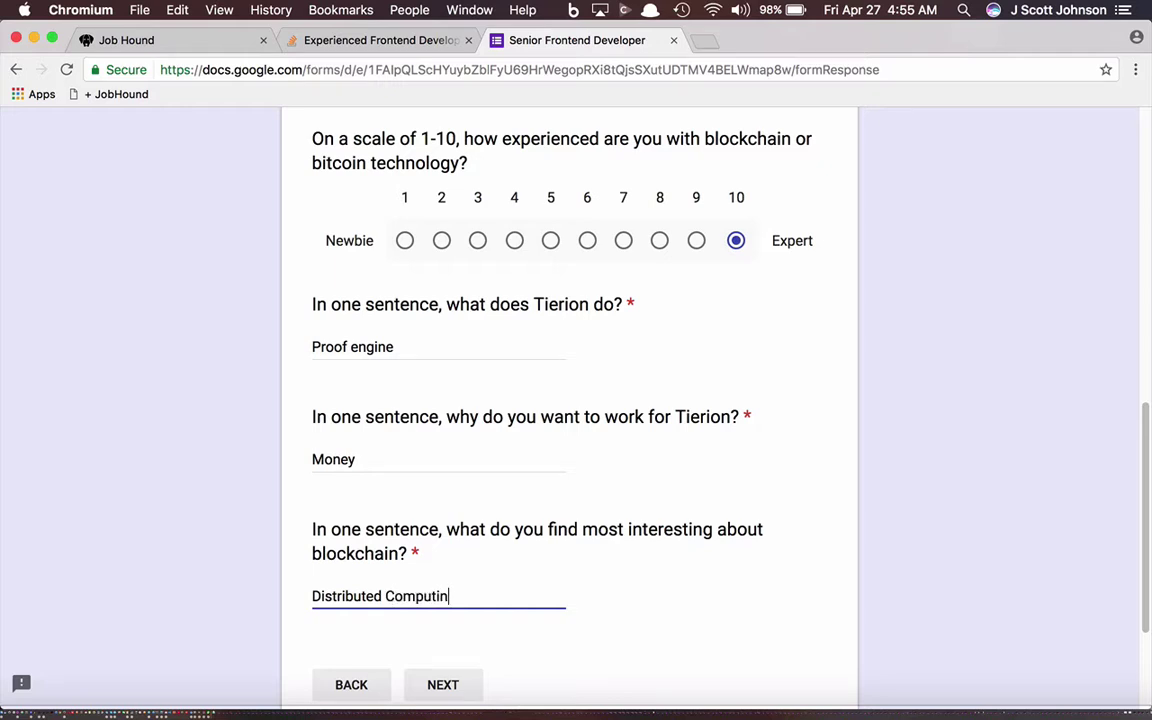
key("BackSpace")
key("BackSpace")
type("ation")
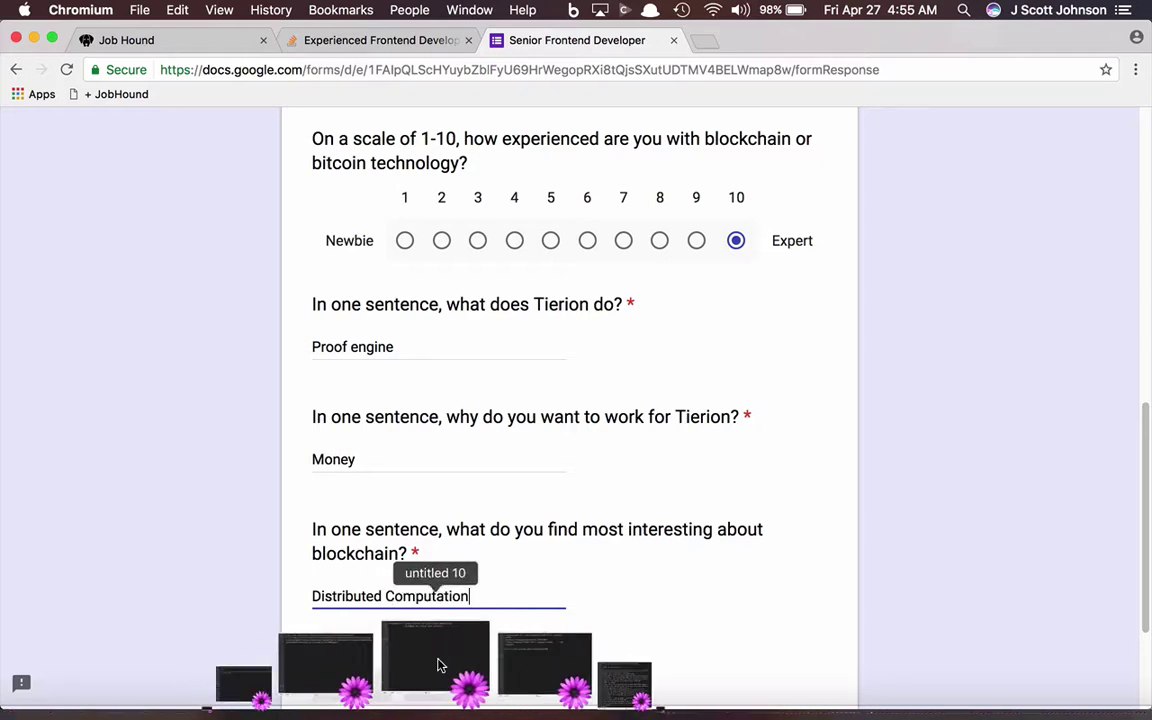
Step: Answer Yes to React, rate React experience 10, answer Yes to blockchain, and advance to Links
left_click(440, 684)
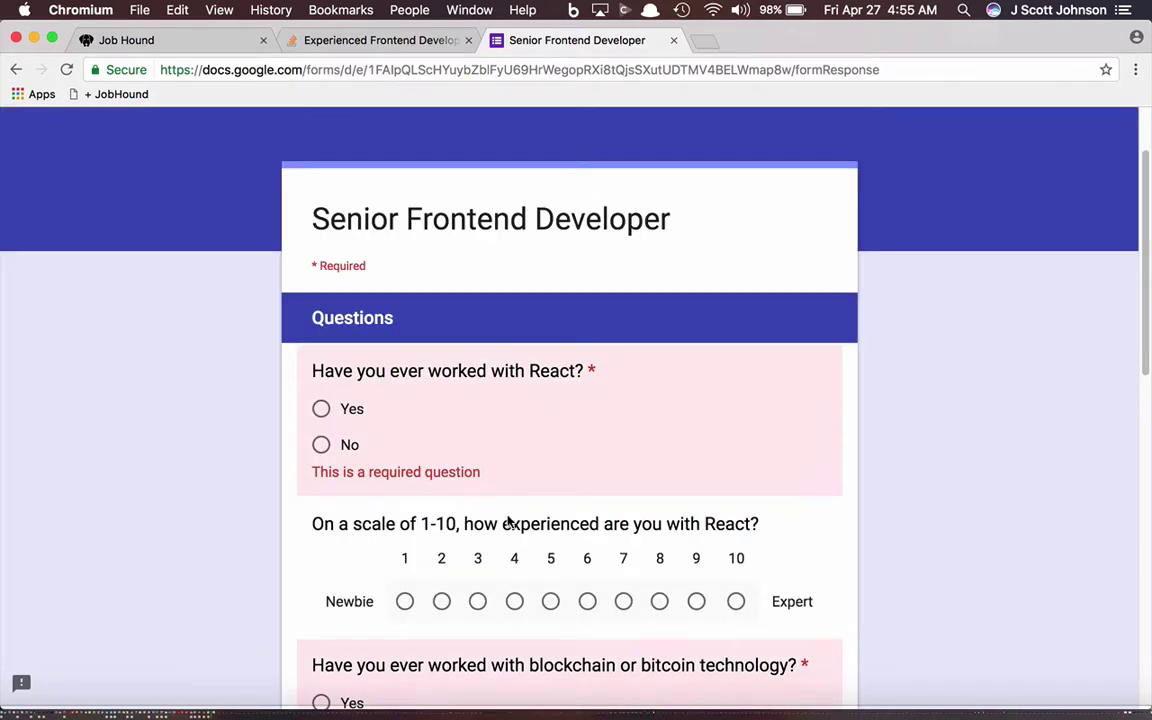
scroll(509, 518, "down", 5)
scroll(513, 513, "down", 4)
scroll(513, 513, "up", 15)
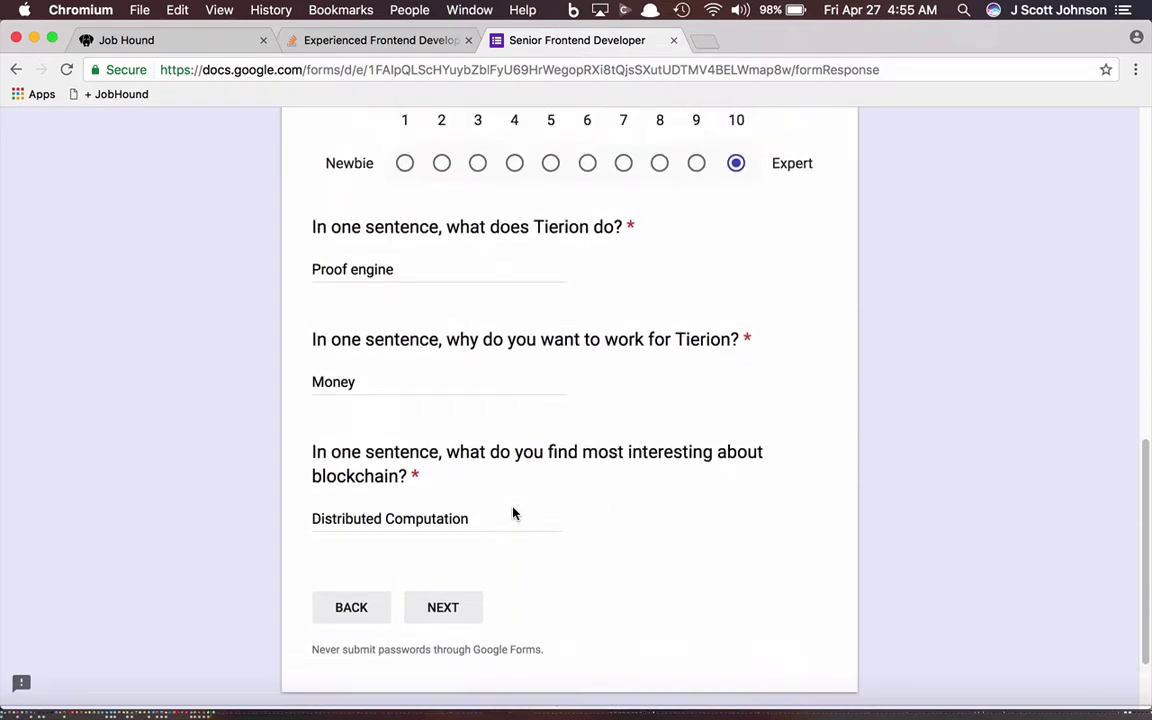
scroll(513, 513, "down", 2)
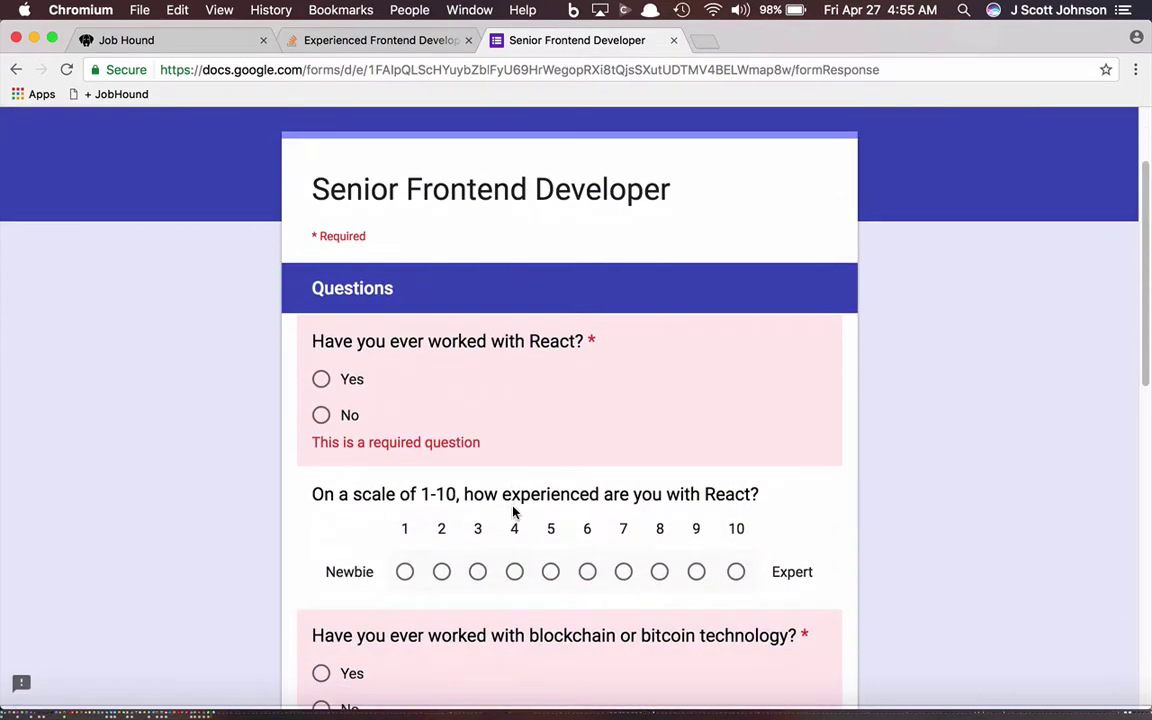
left_click(320, 381)
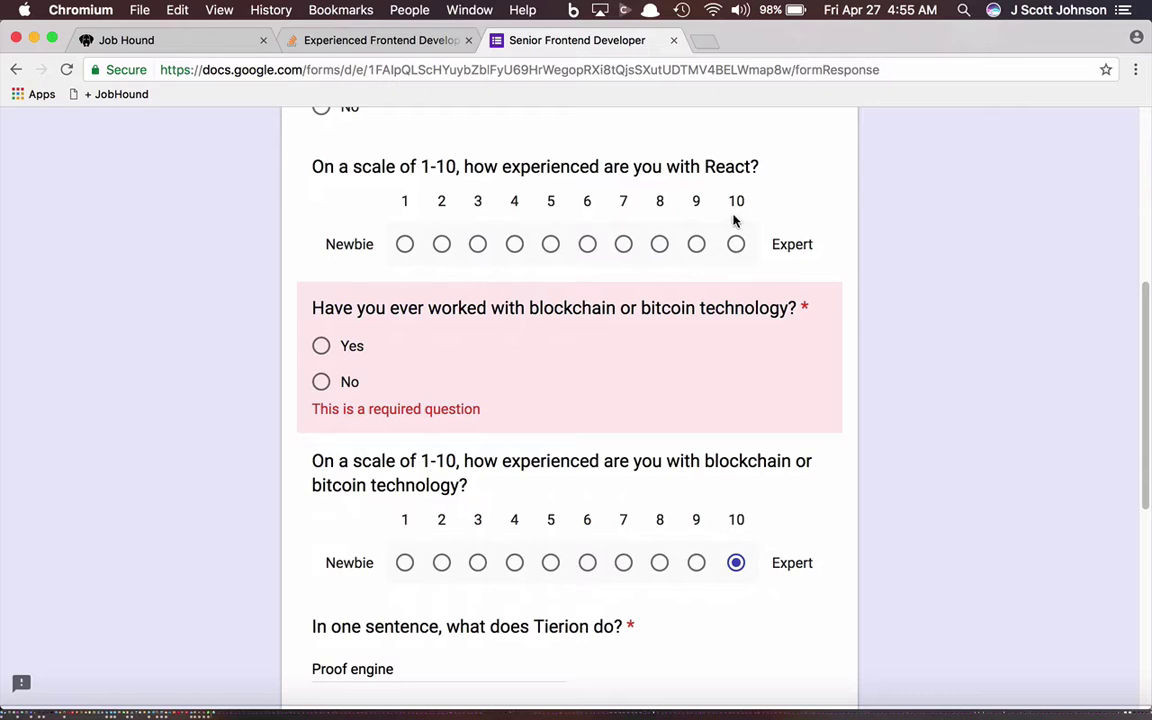
left_click(736, 244)
left_click(321, 346)
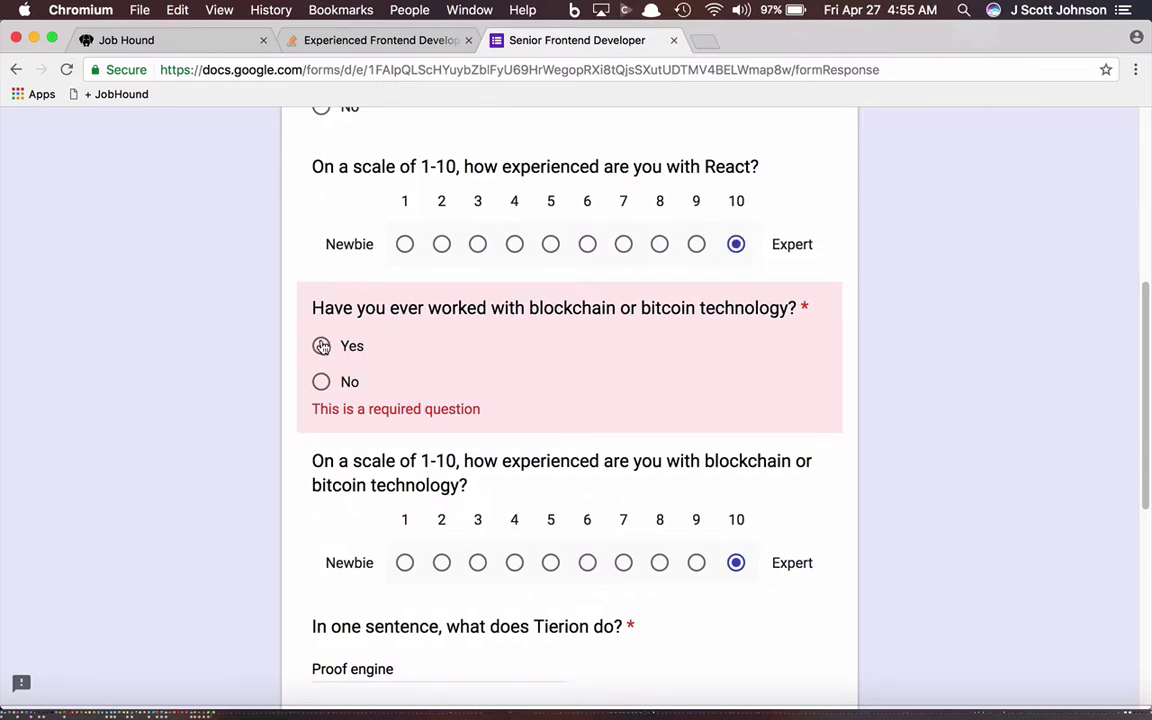
scroll(533, 607, "down", 10)
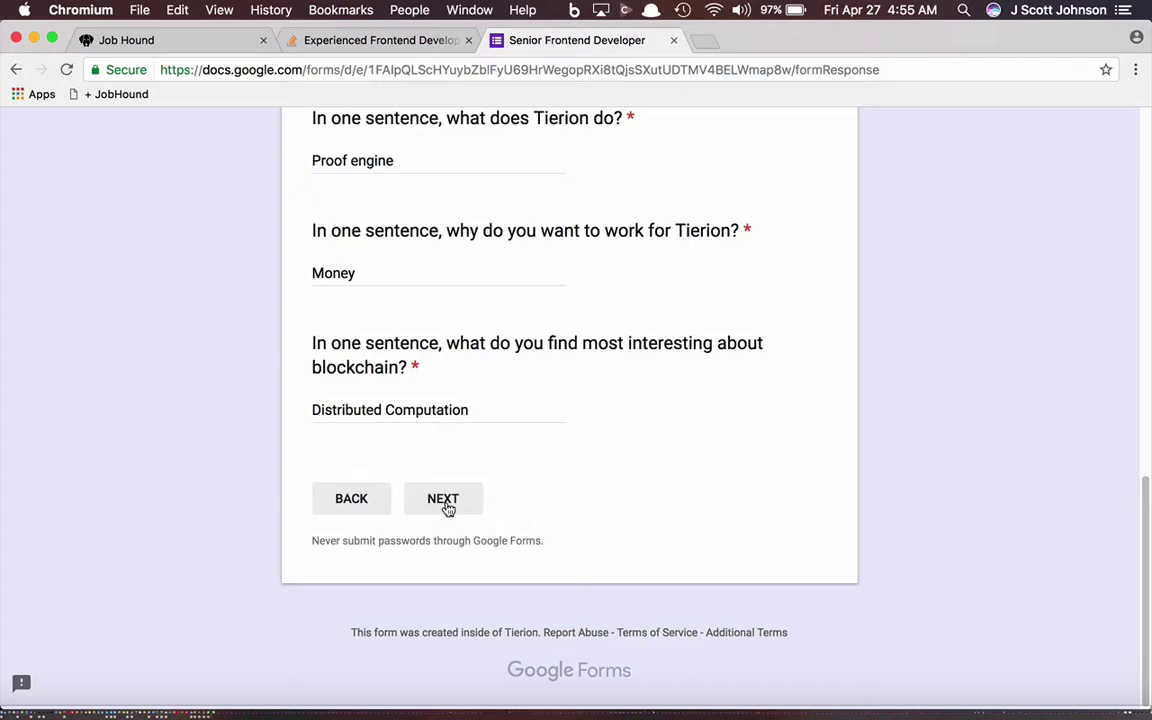
left_click(446, 505)
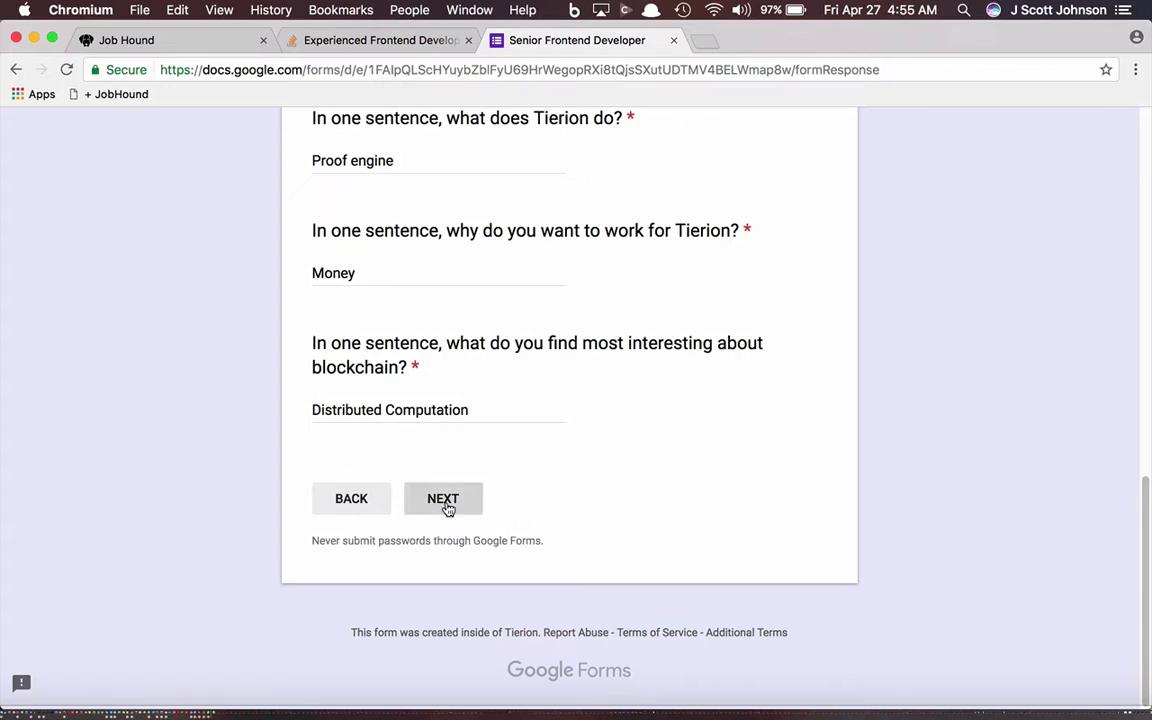
scroll(519, 524, "down", 5)
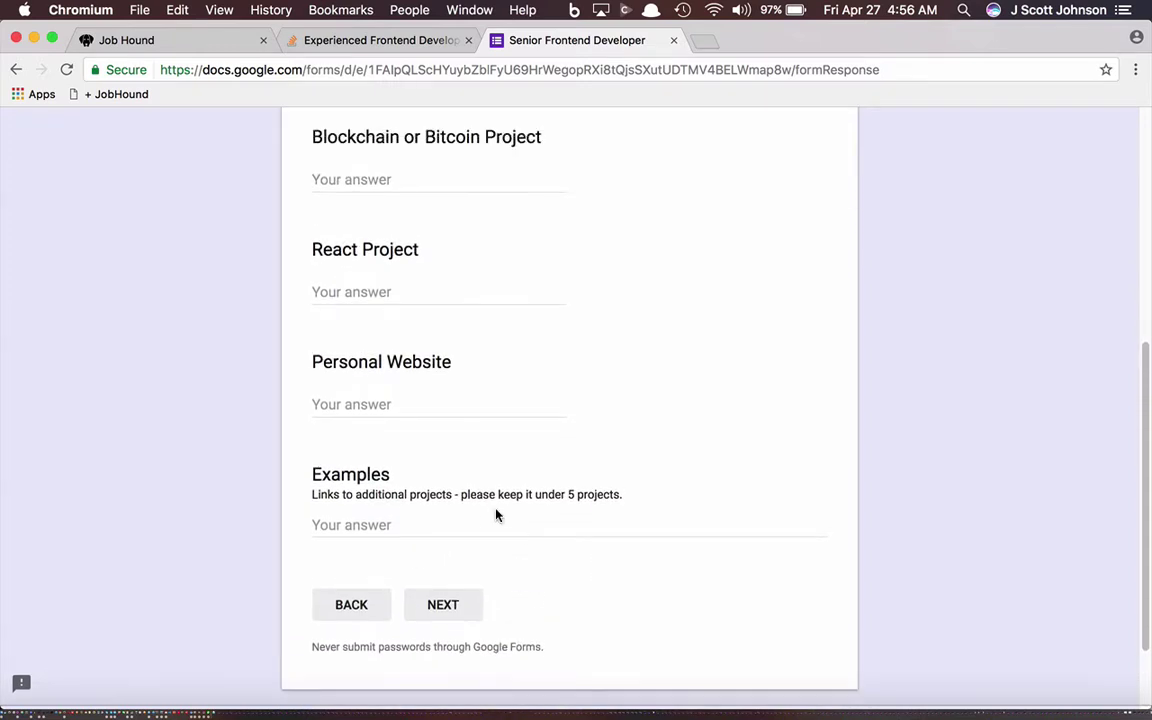
scroll(472, 515, "up", 5)
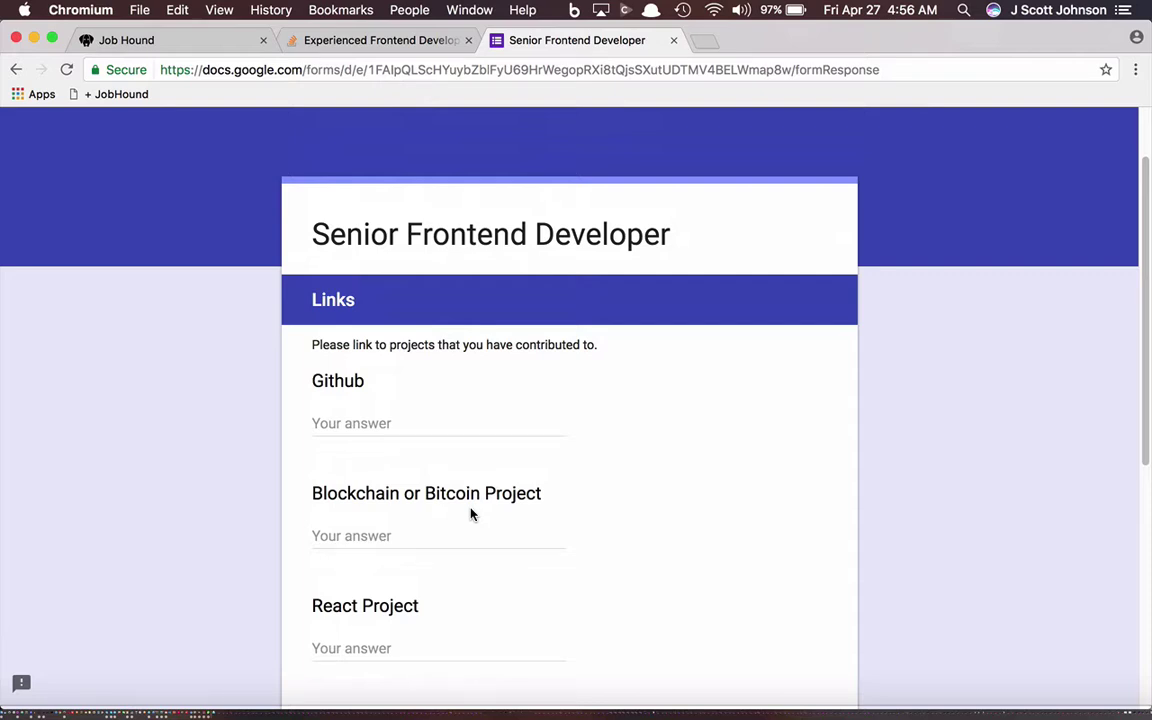
scroll(407, 375, "down", 5)
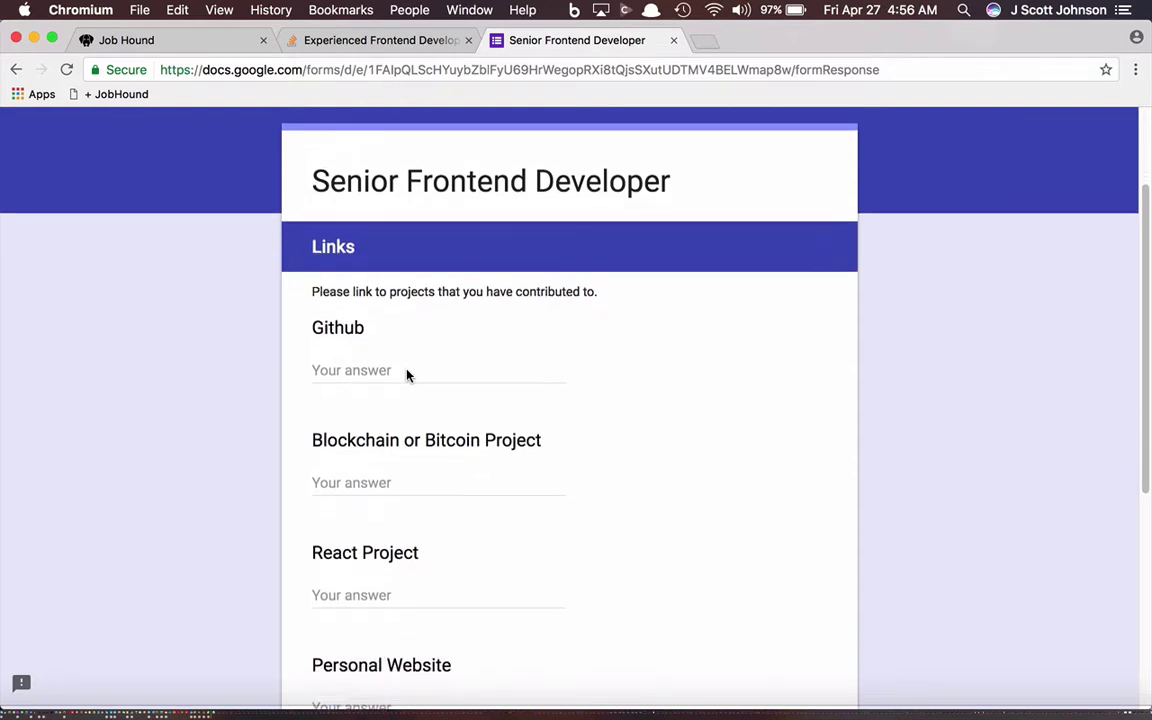
scroll(415, 242, "down", 4)
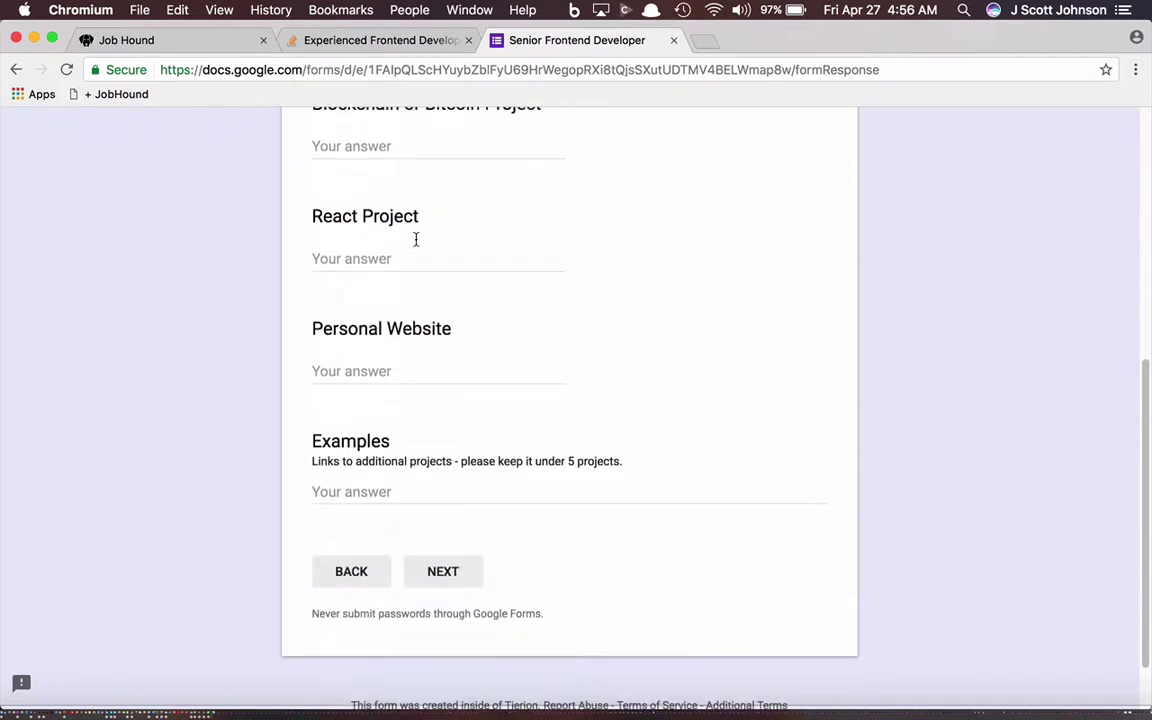
scroll(391, 477, "up", 10)
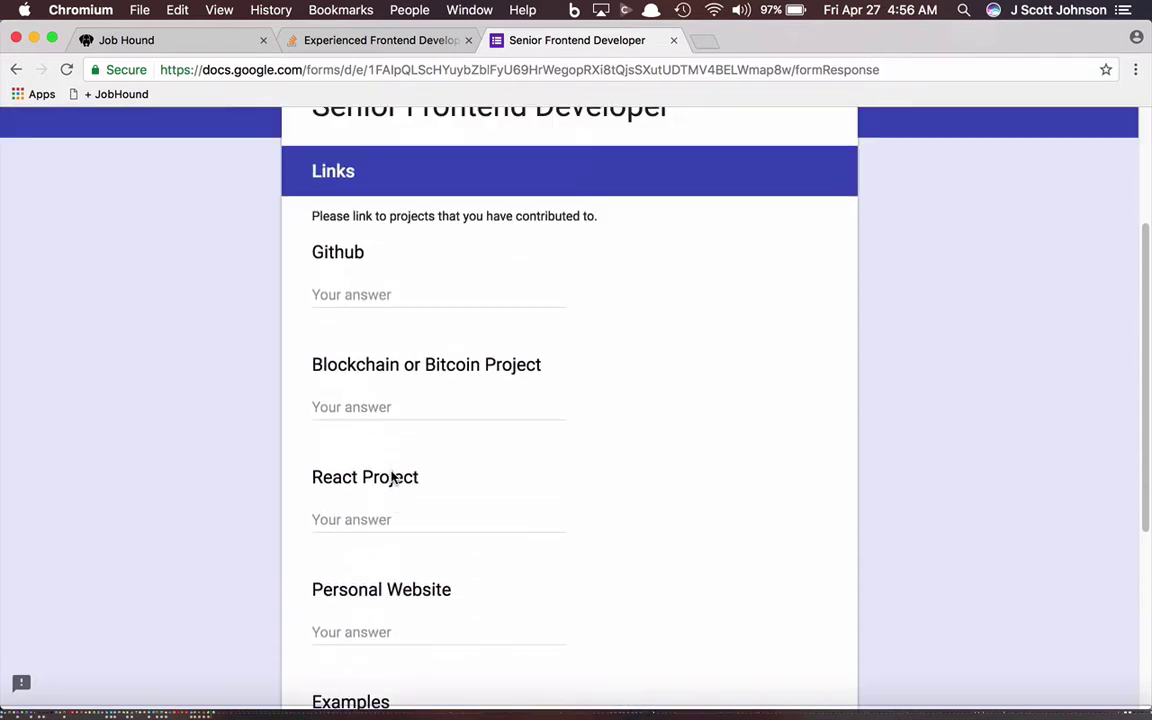
Step: Start a Tierion job note with the form's Examples description pasted as its subject
left_click(200, 40)
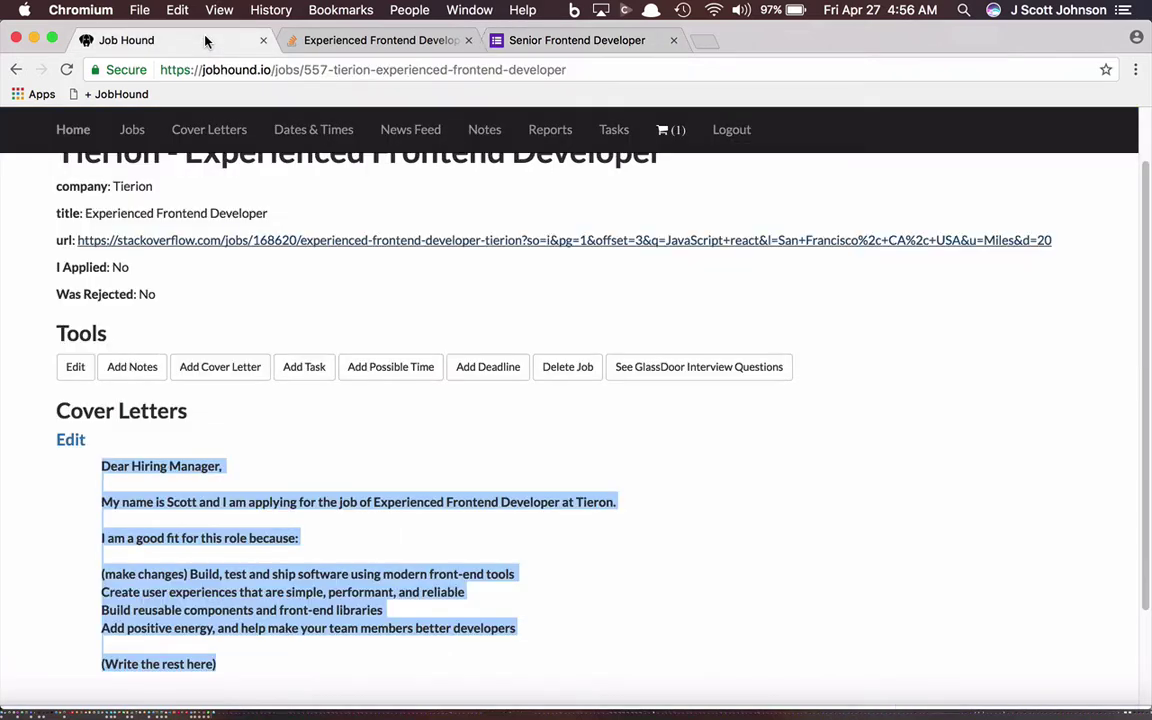
left_click(128, 369)
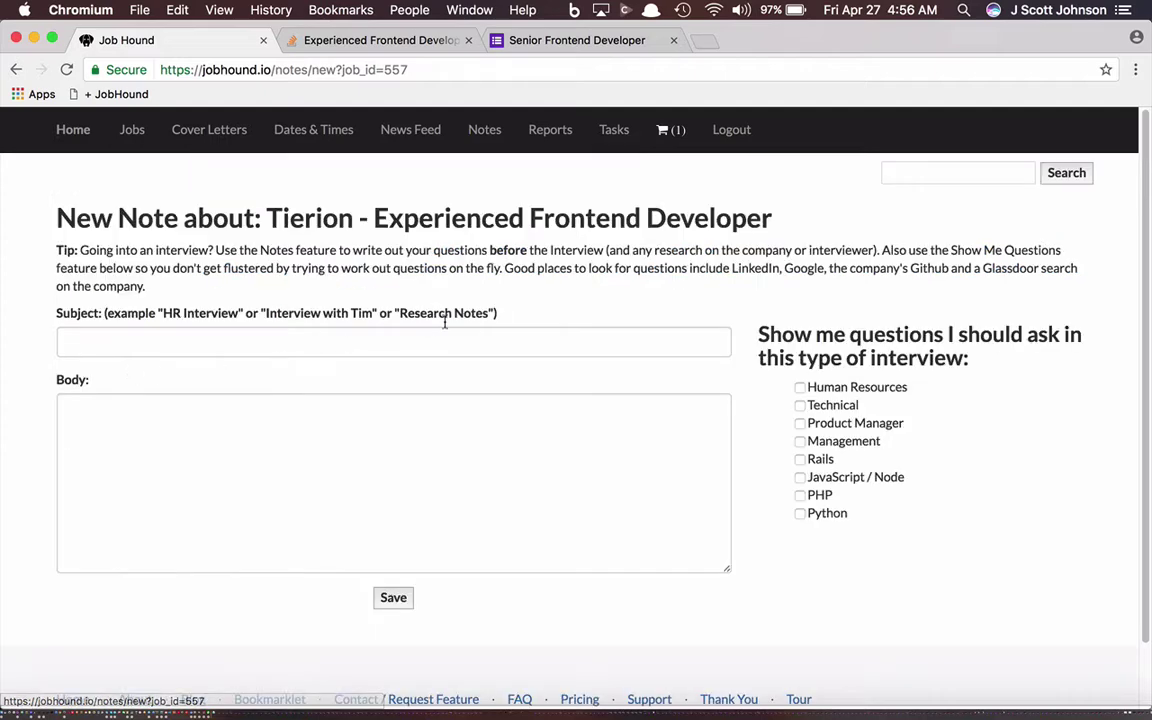
left_click(591, 45)
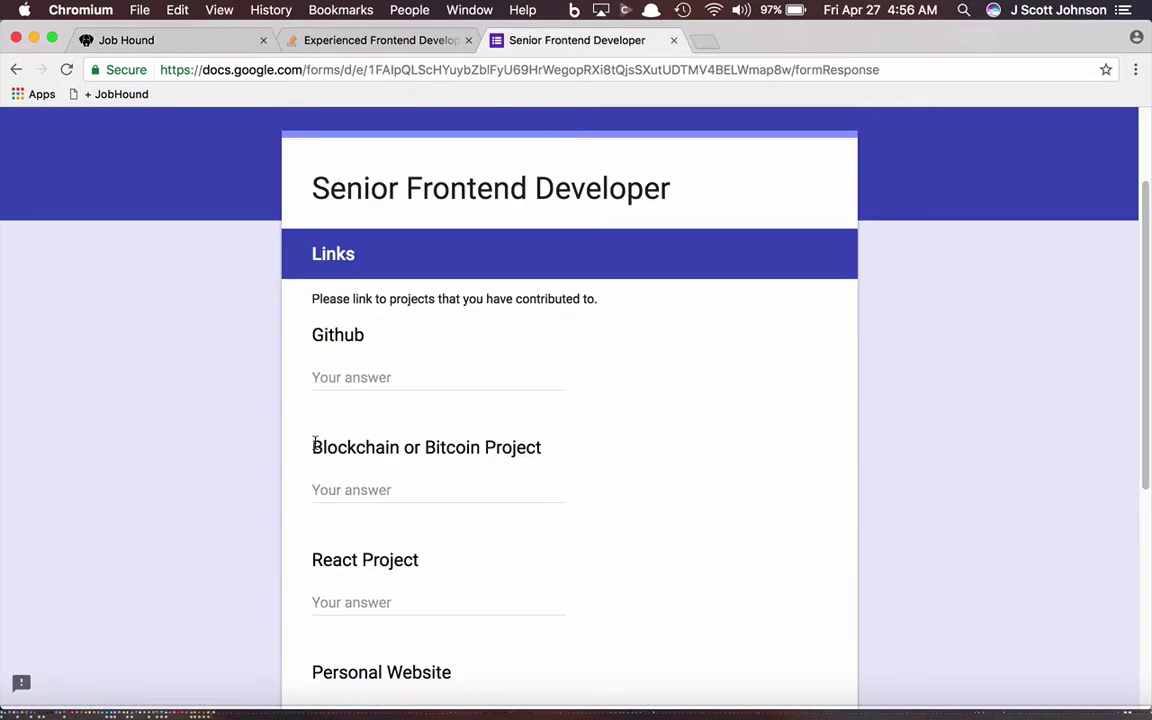
scroll(314, 443, "down", 5)
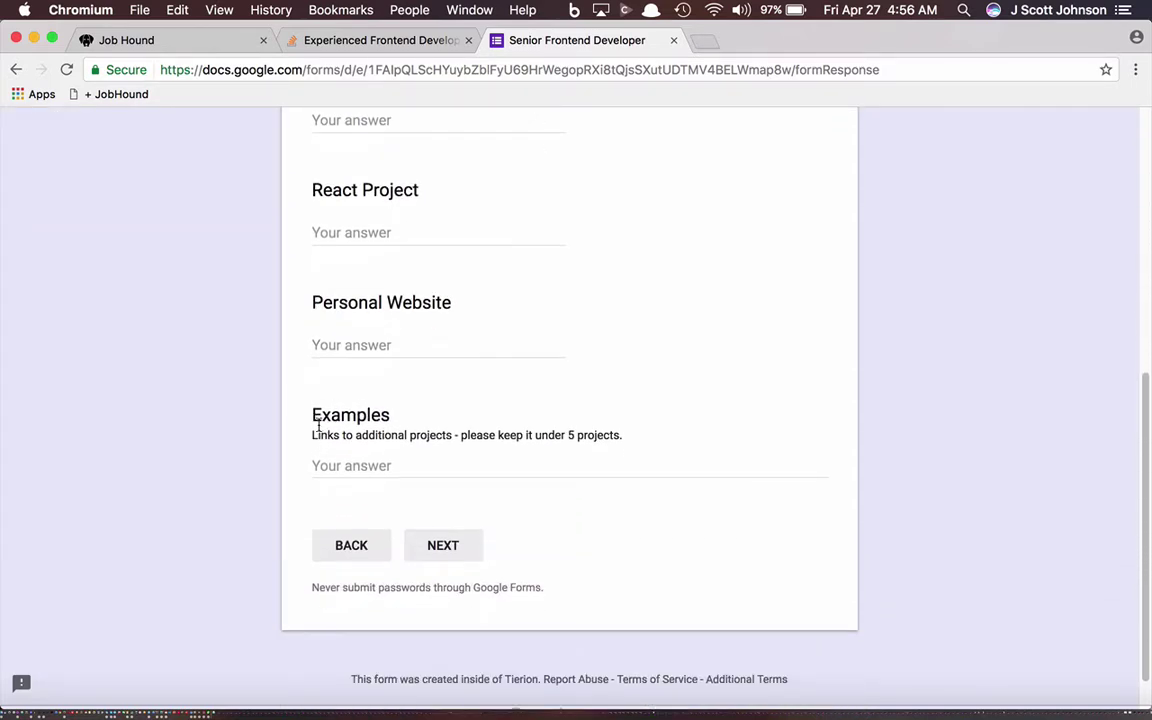
left_click_drag(310, 435, 642, 434)
key("super+c")
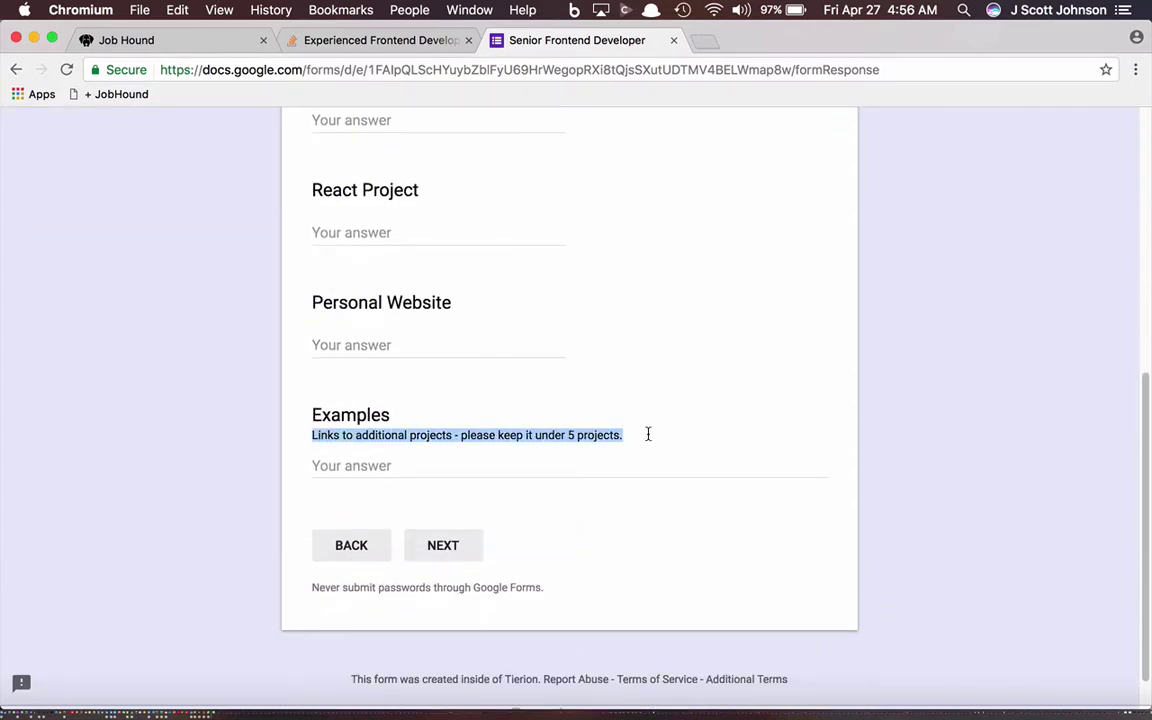
left_click(161, 38)
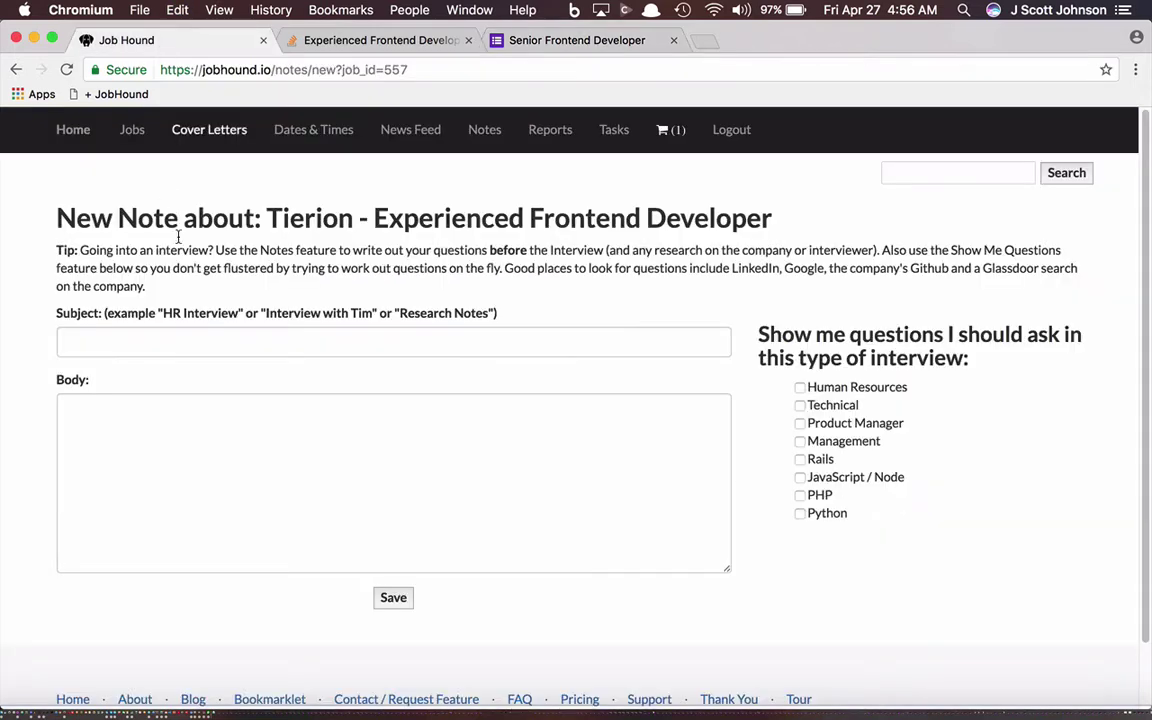
left_click(159, 334)
key("super+v")
left_click(156, 442)
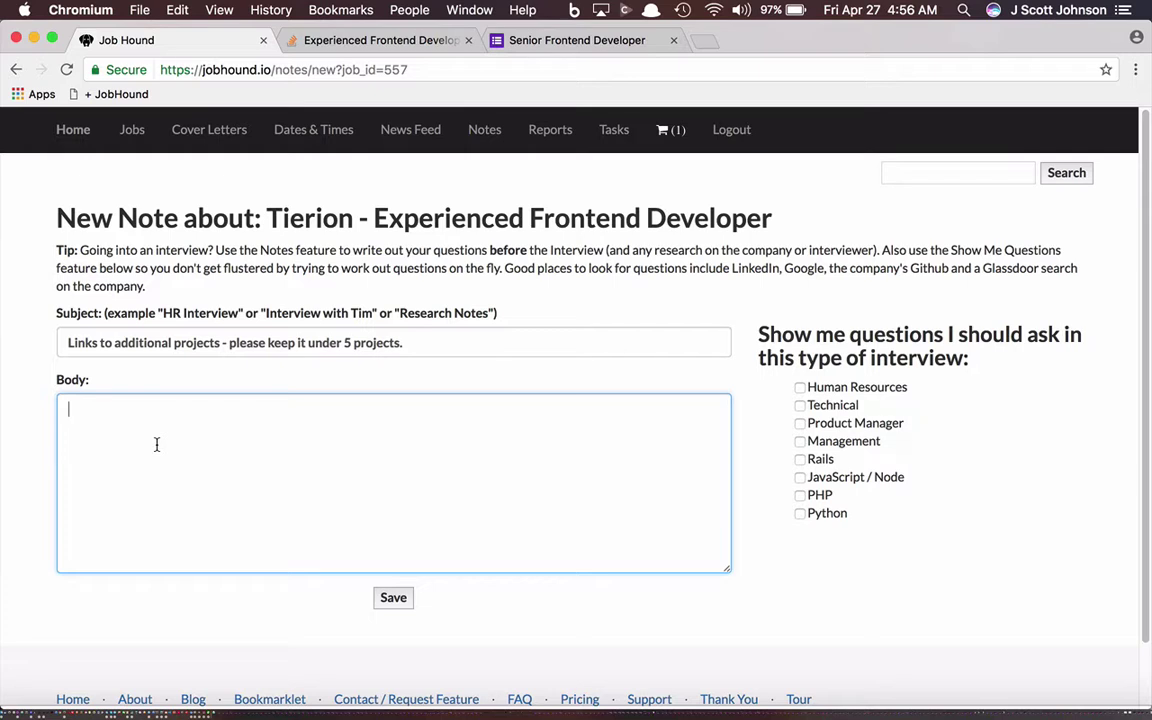
type("* https://www.jobh")
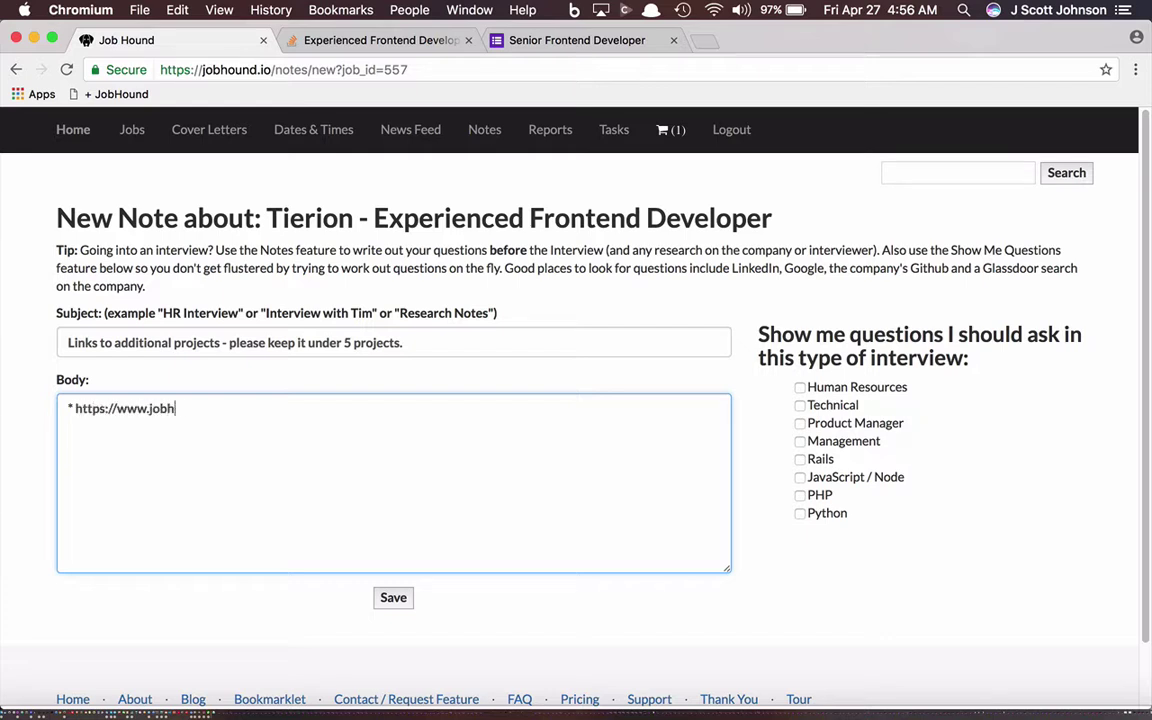
type("ound.io/")
key("Return")
type("*h")
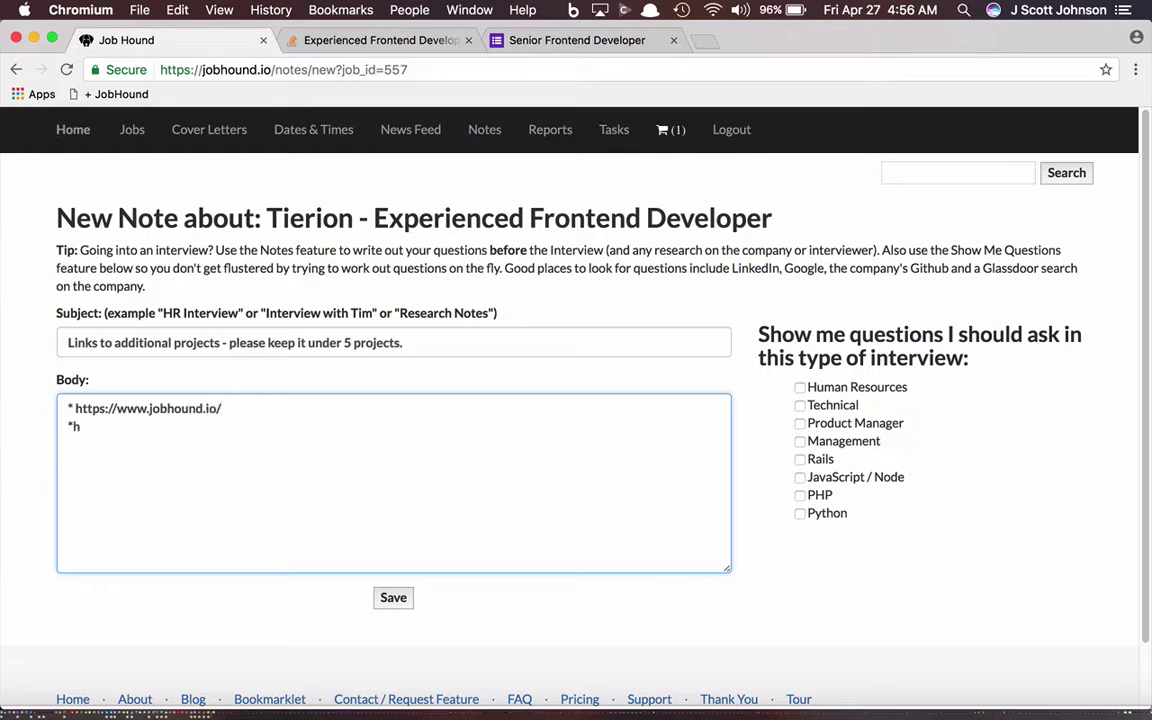
key("BackSpace")
type("https:")
key("BackSpace")
key("BackSpace")
type("://www.shou")
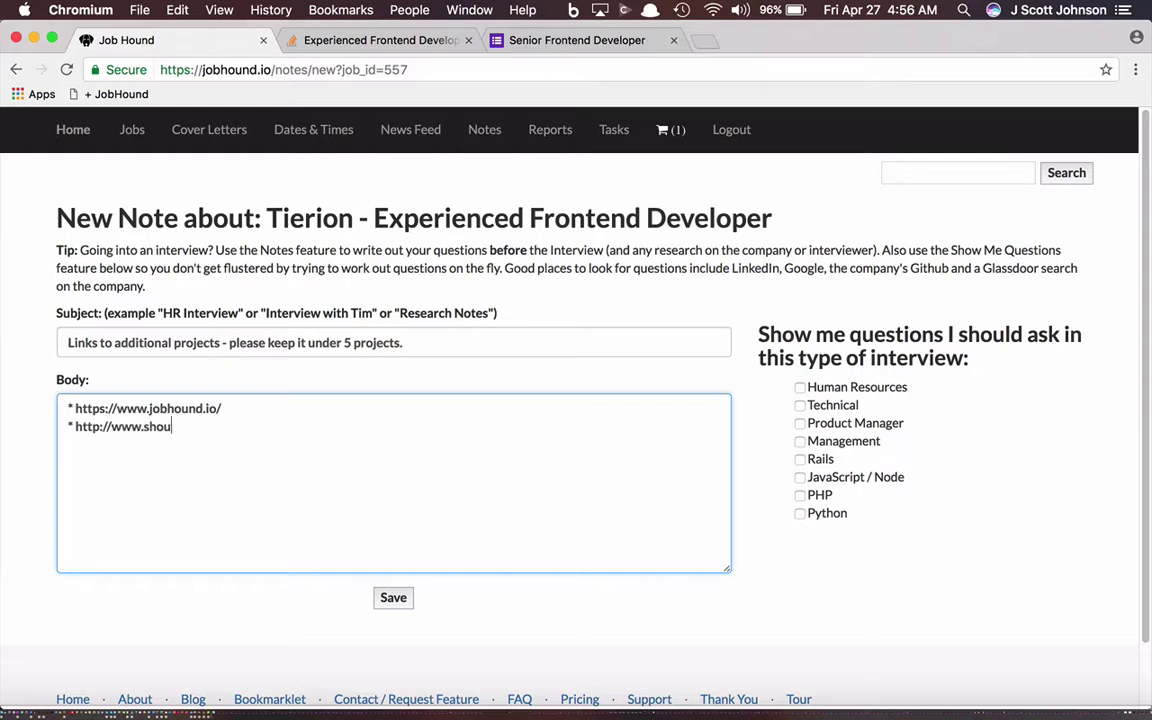
type("ldigem.com/")
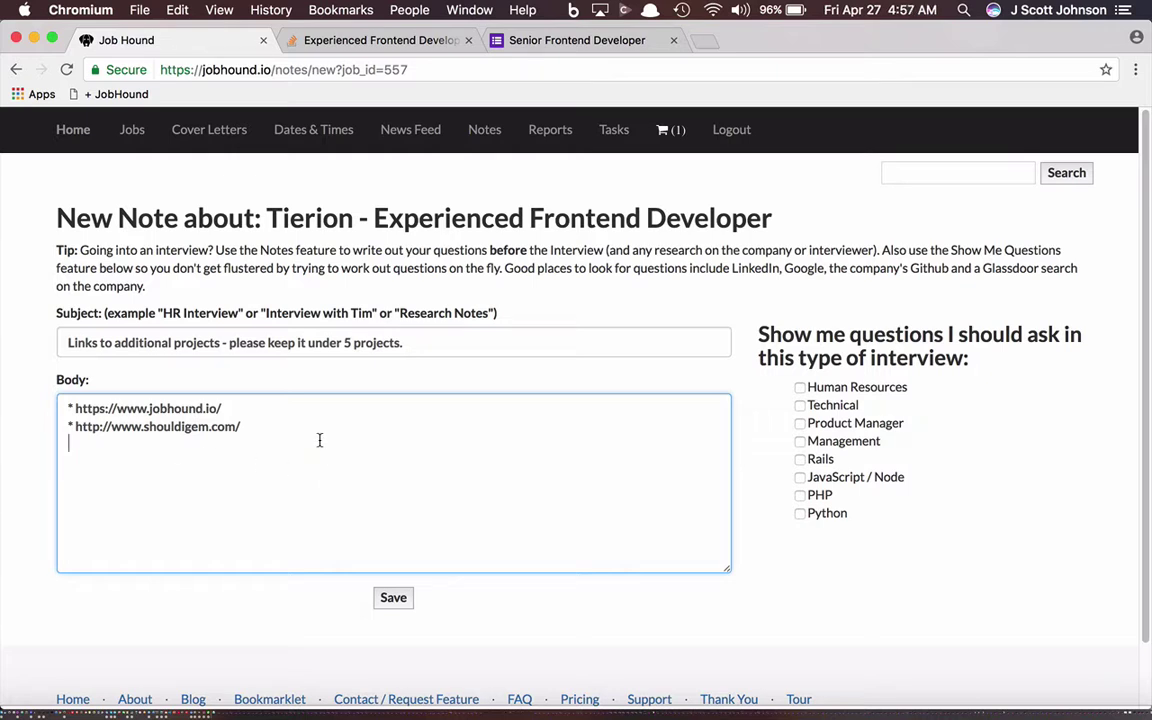
left_click(395, 599)
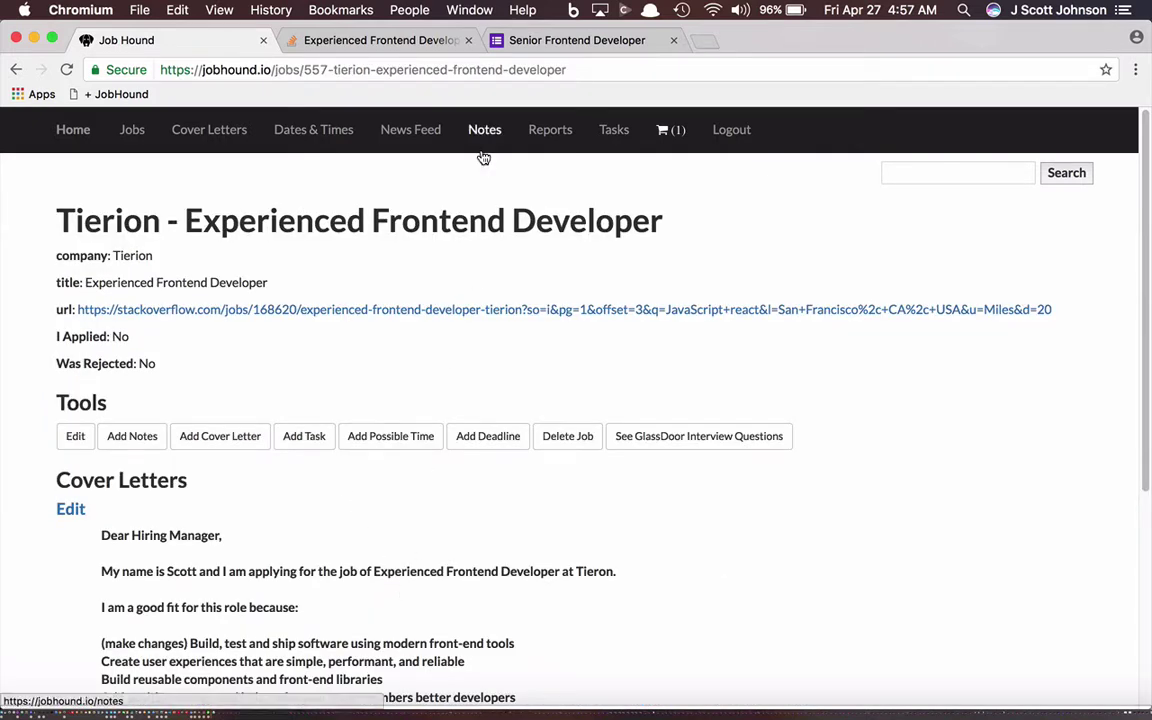
Step: Copy the two link lines from the saved Tierion note and return to the form
left_click(485, 132)
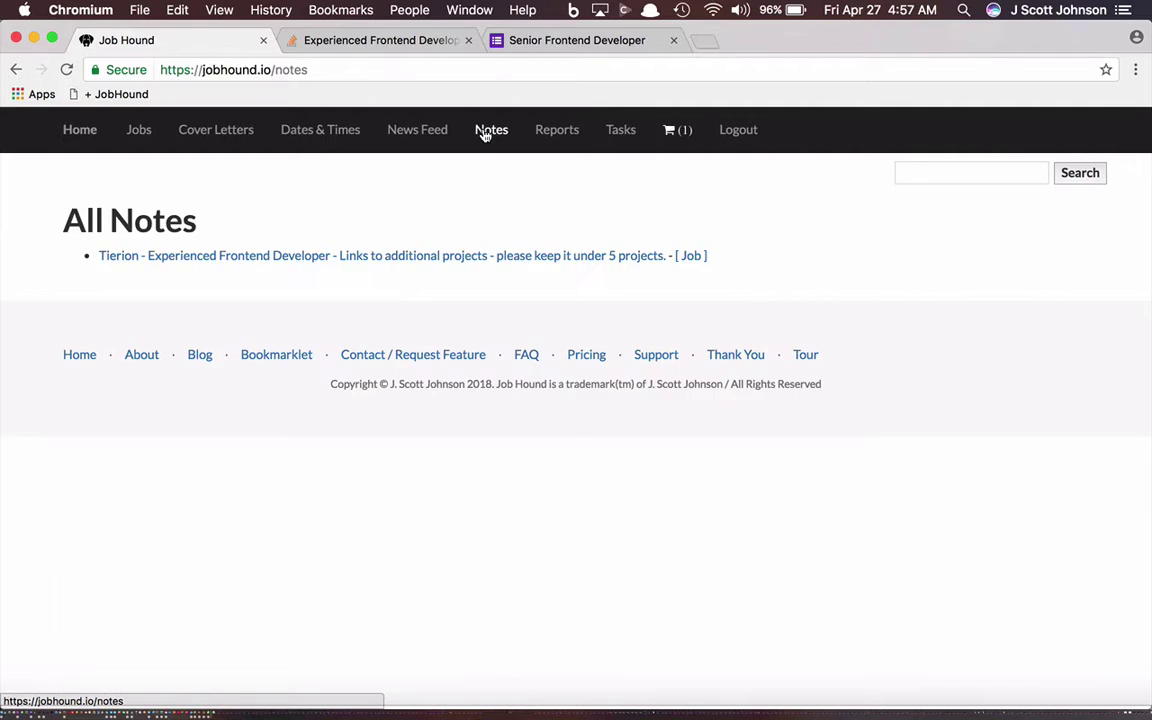
left_click(226, 258)
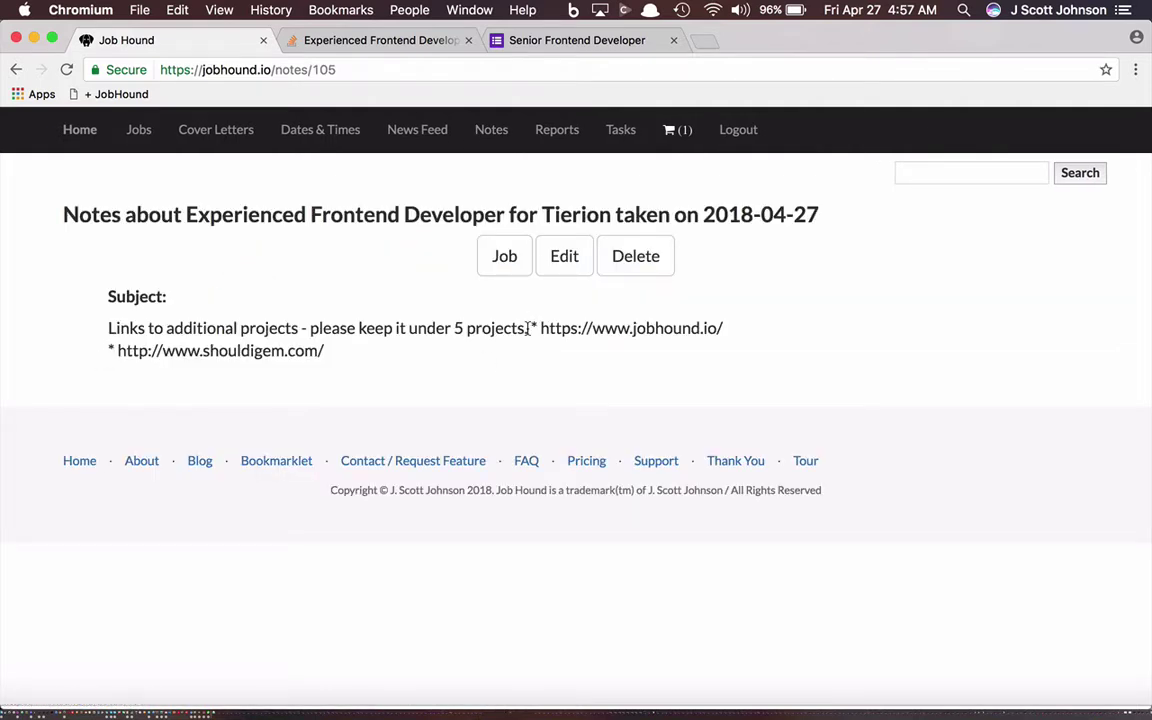
left_click_drag(527, 330, 527, 364)
key("super+c")
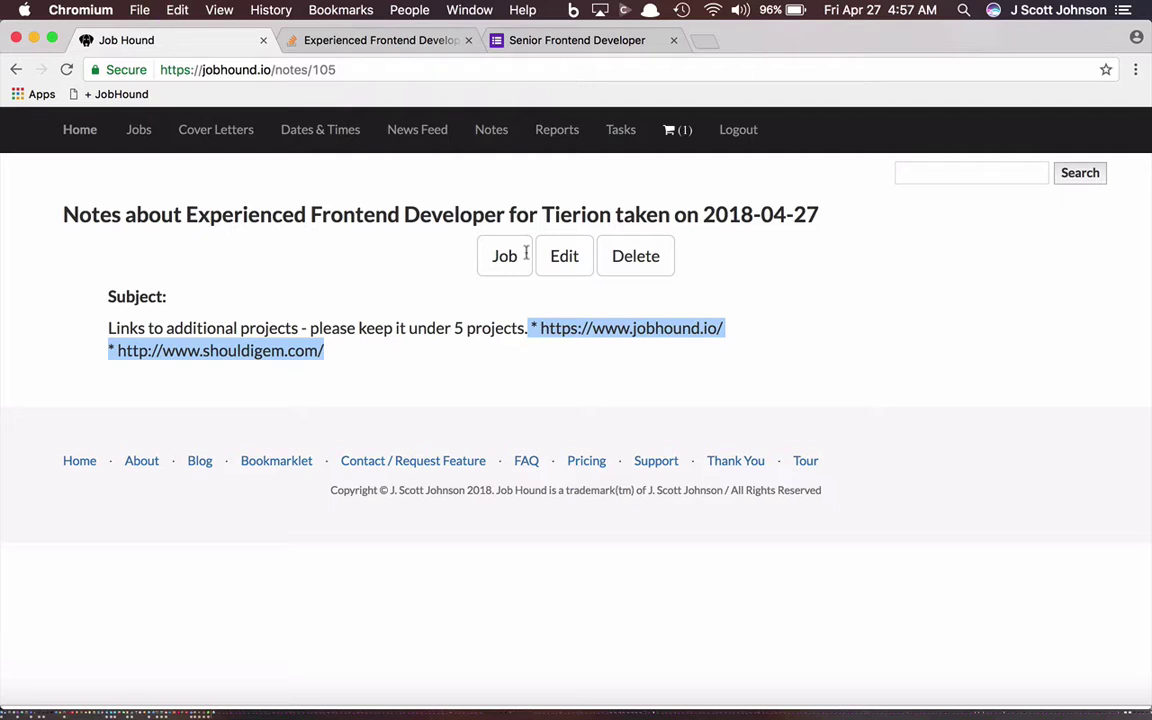
left_click(540, 40)
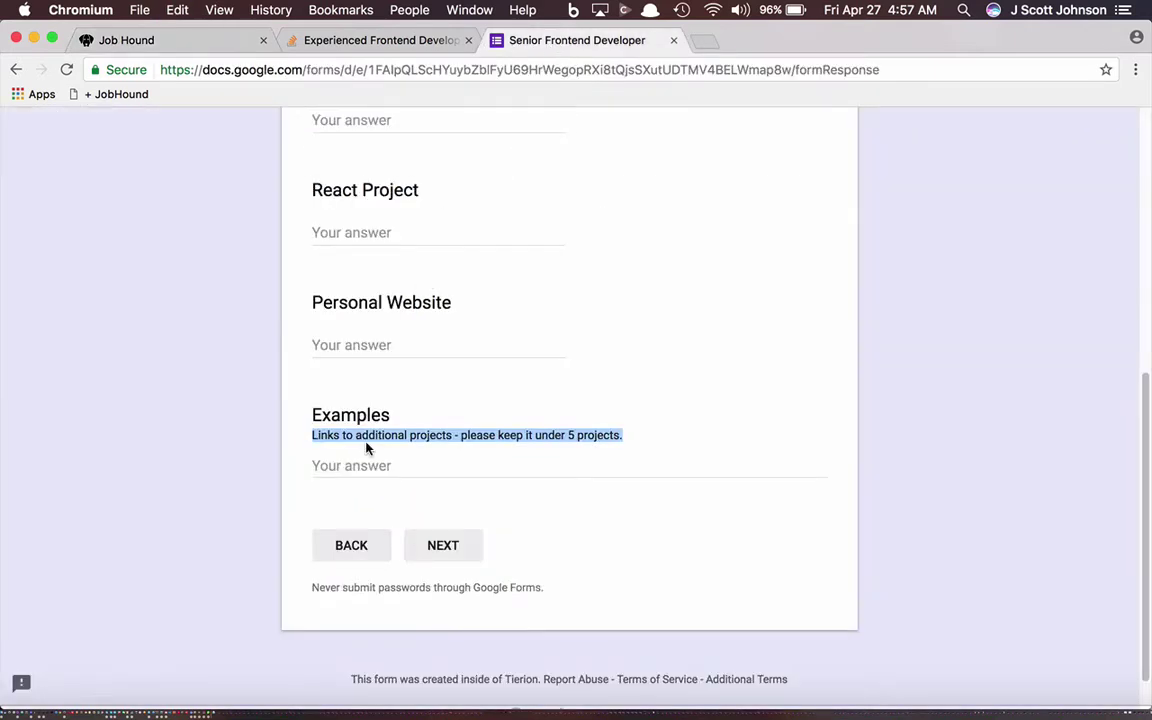
Step: Paste the two project links into the Examples answer and advance to the Resume section
left_click(349, 468)
key("super+v")
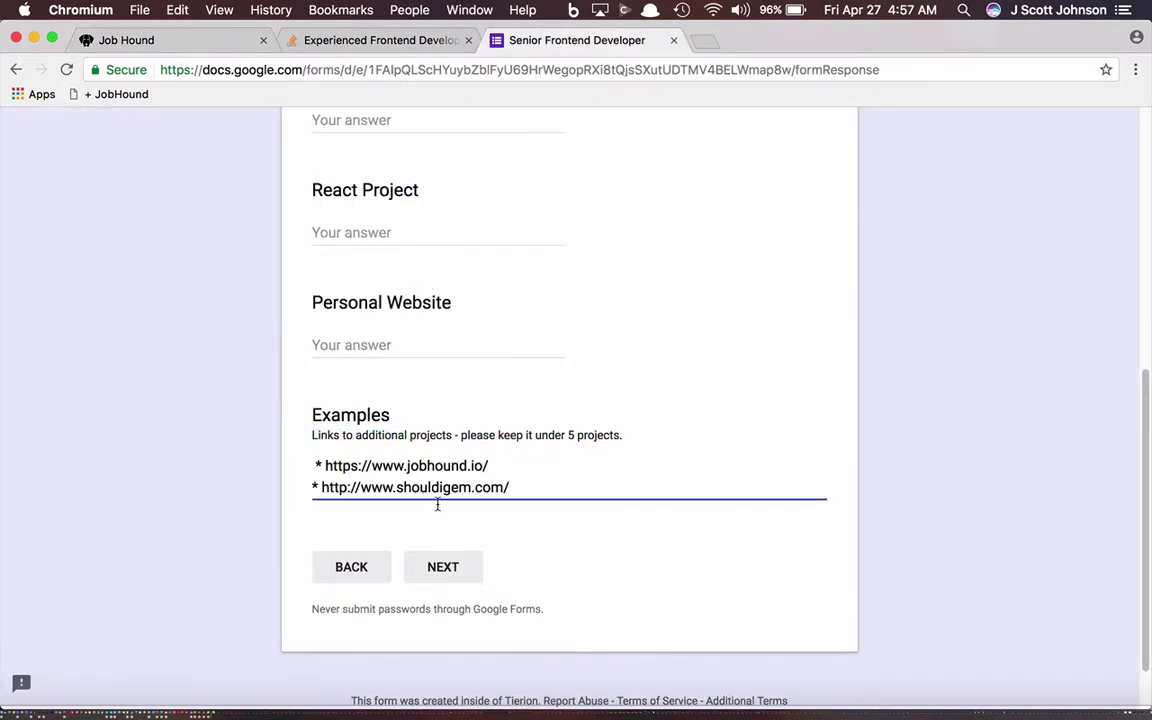
left_click(451, 579)
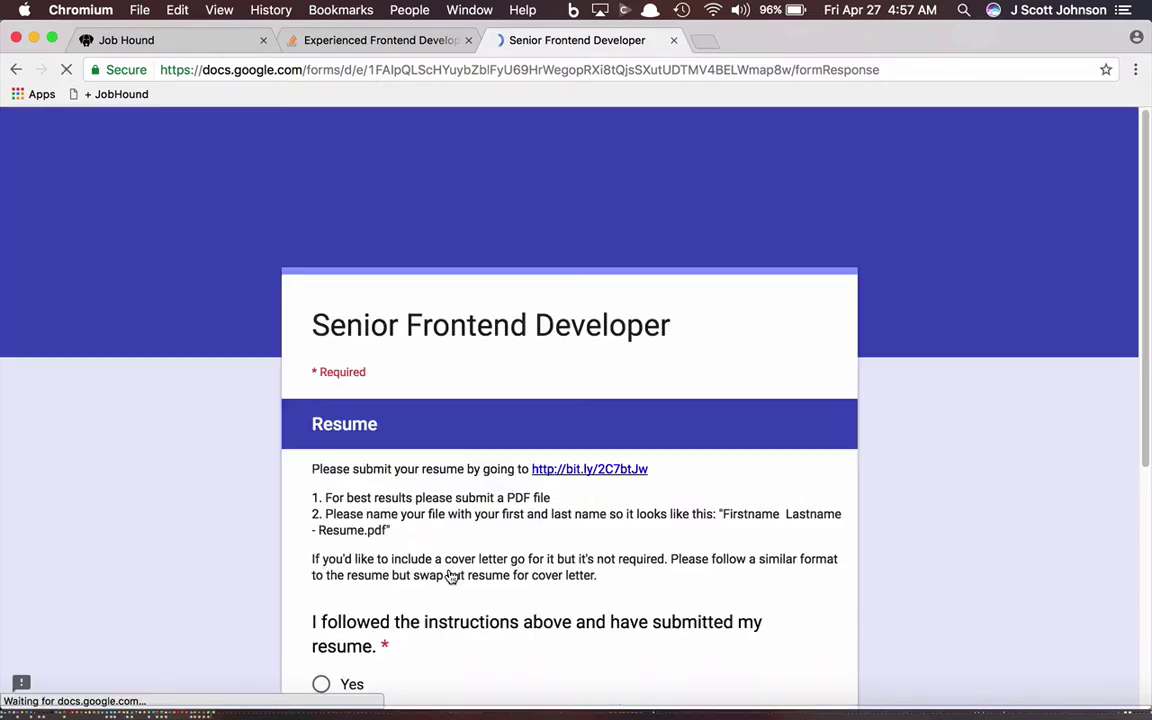
scroll(460, 540, "down", 5)
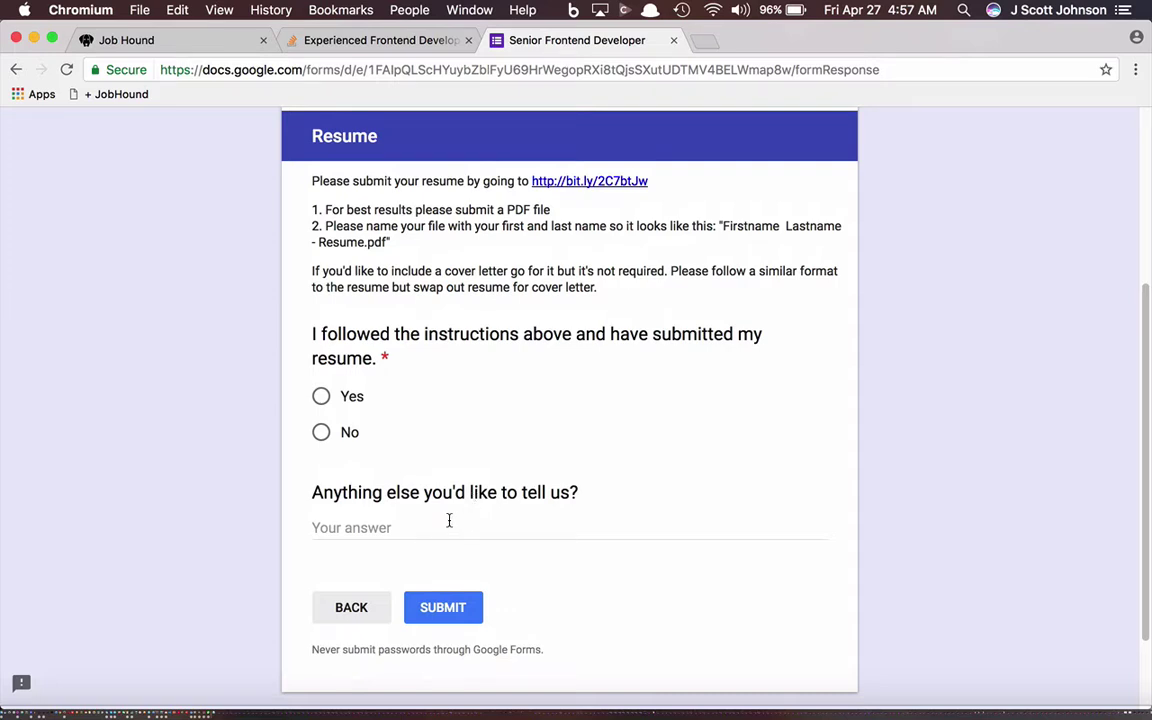
Step: Copy the Tierion cover letter from Job Hound into the 'Anything else' answer
left_click(427, 525)
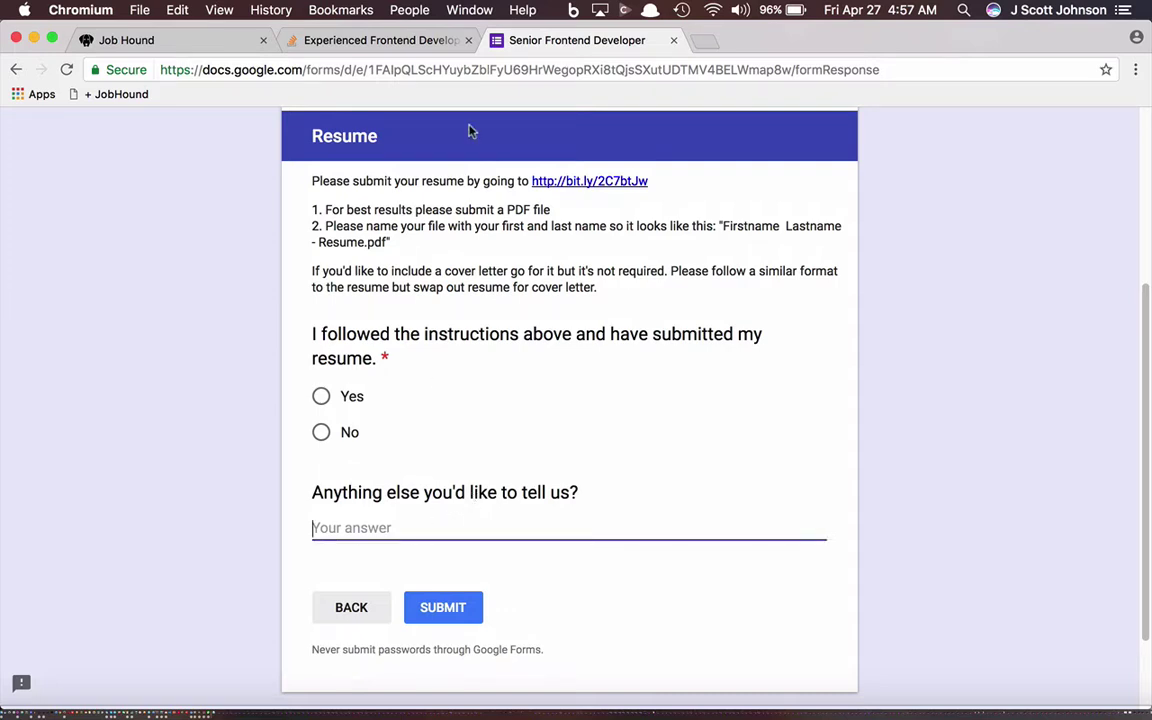
left_click(198, 41)
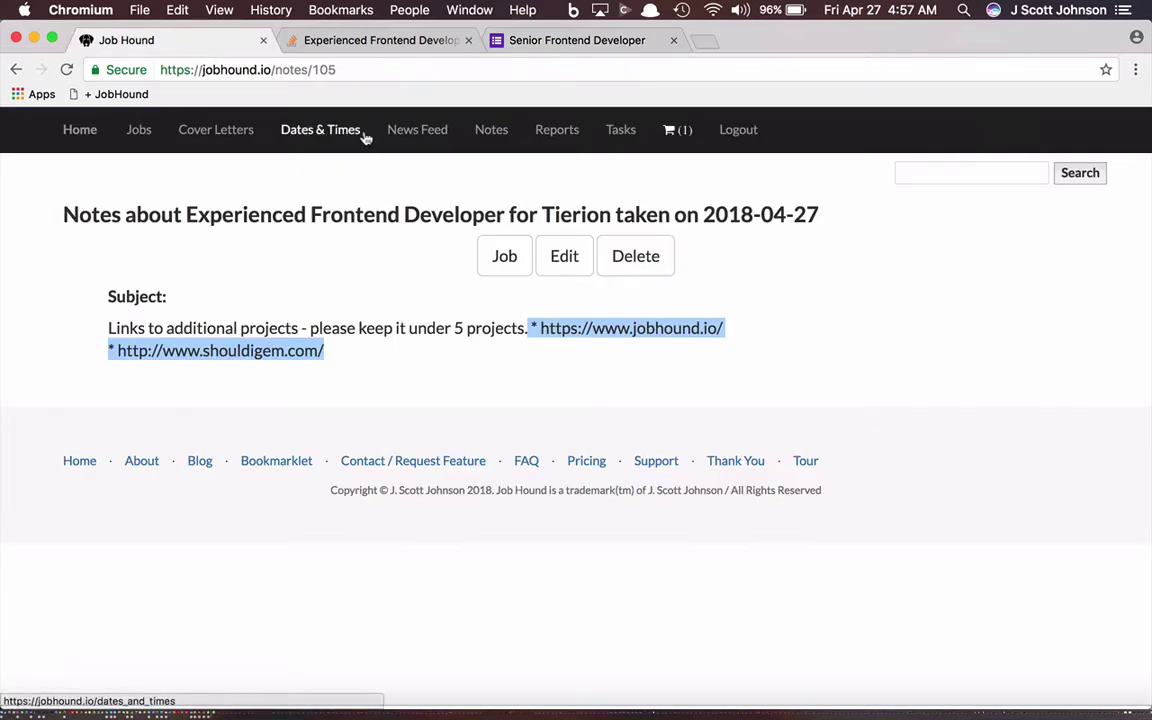
left_click(185, 138)
left_click(200, 260)
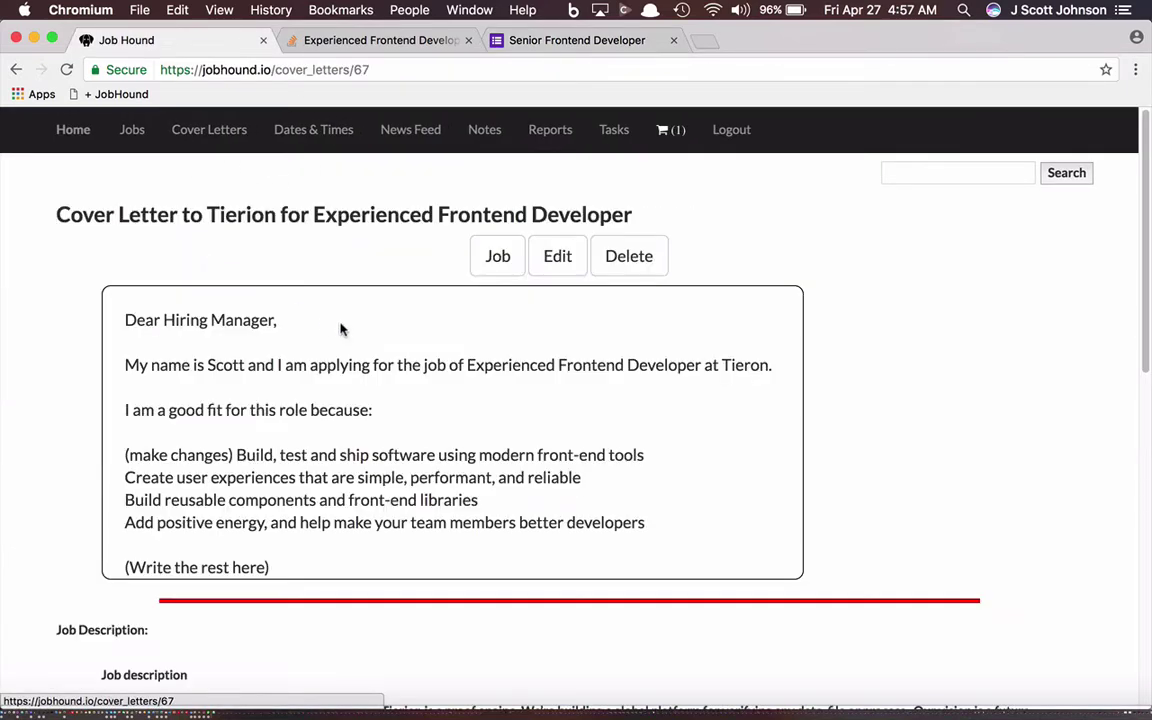
left_click_drag(123, 320, 333, 562)
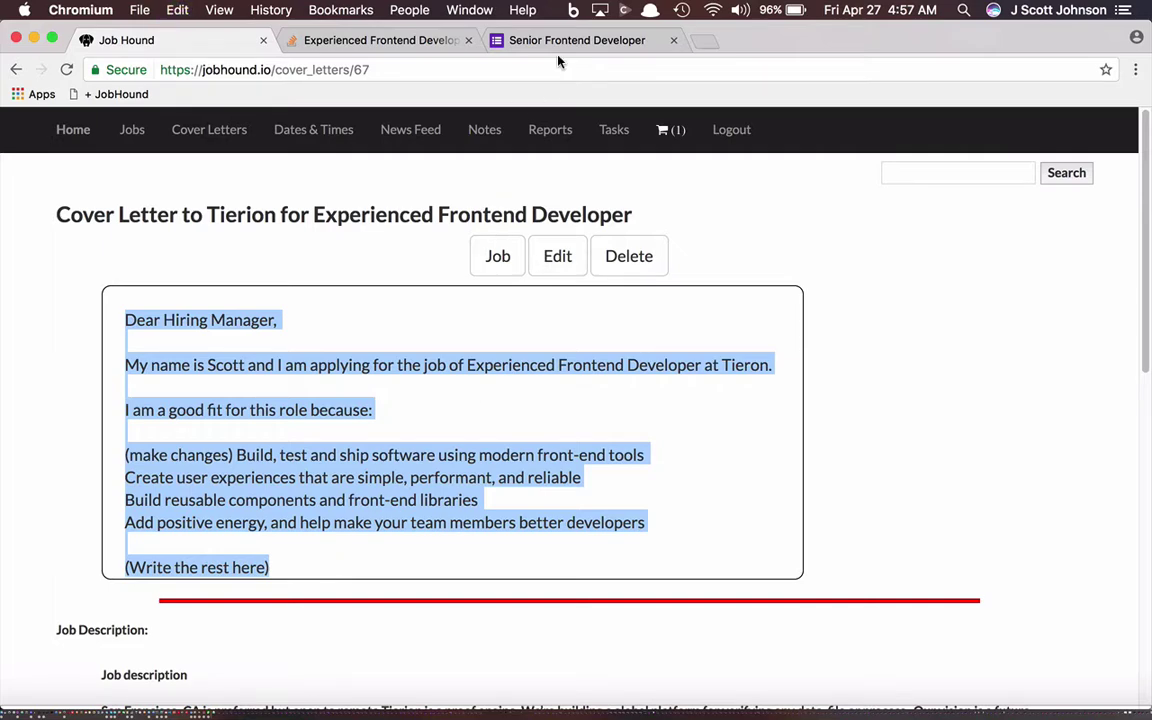
left_click(504, 36)
key("super+v")
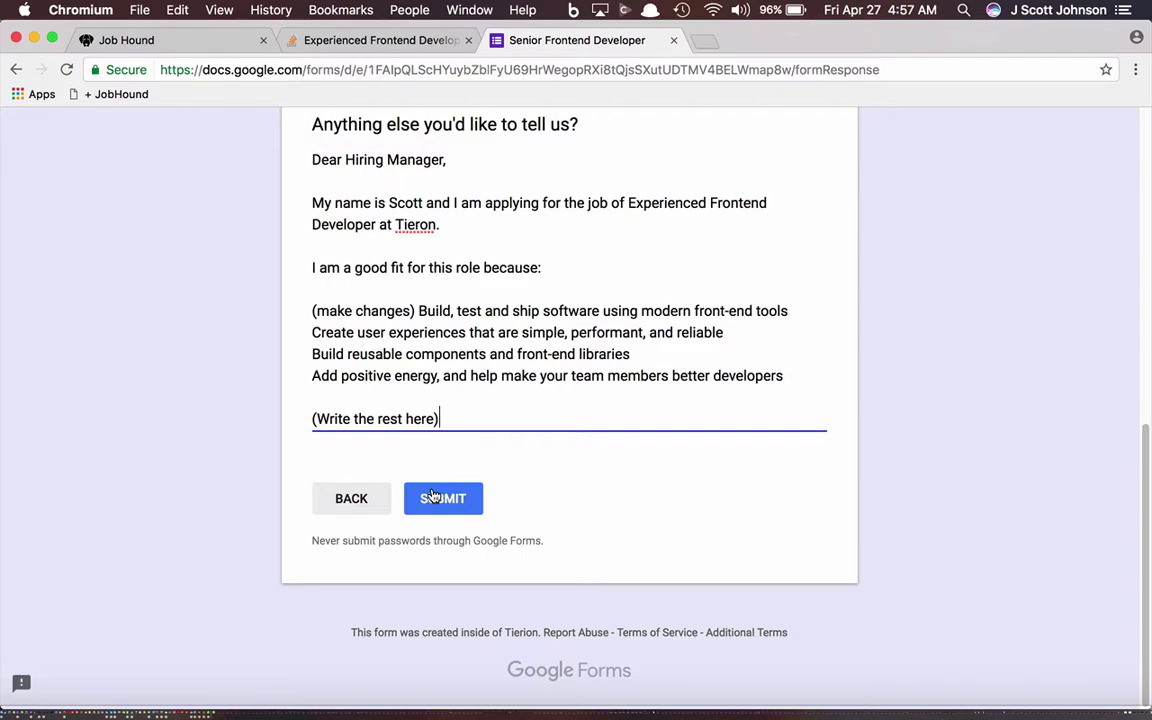
scroll(432, 497, "up", 10)
Step: Check the bit.ly resume upload page, close the Dropbox tab, and return to Job Hound
scroll(432, 494, "down", 7)
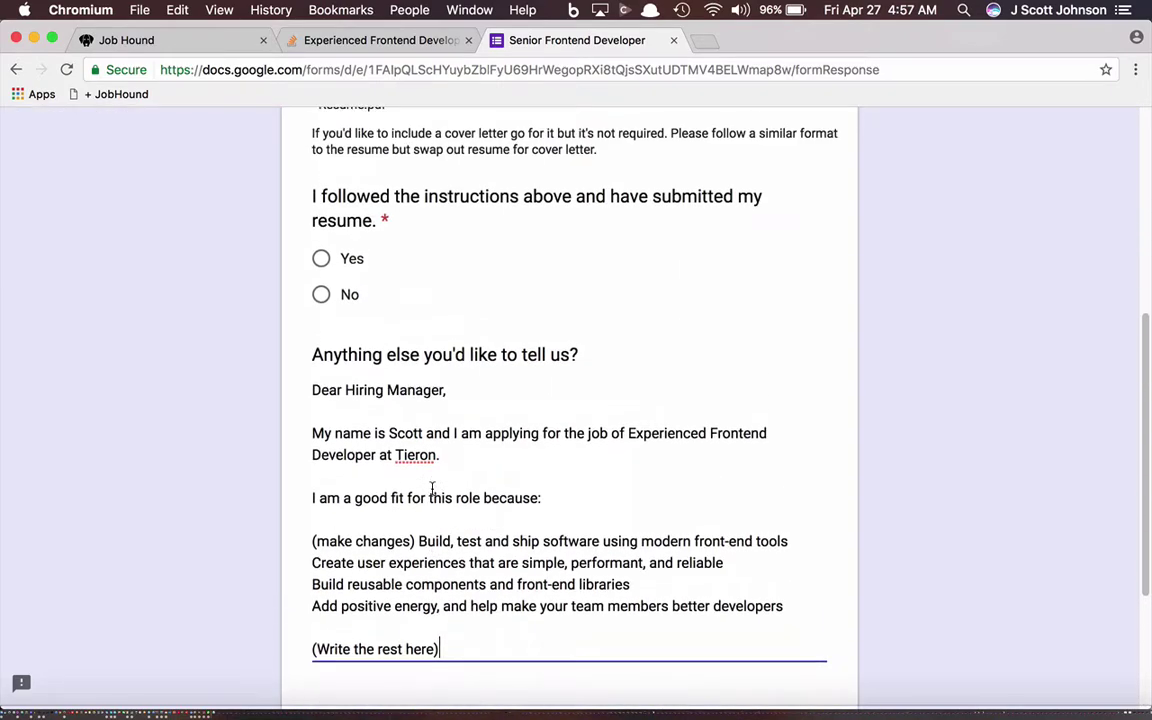
scroll(440, 470, "up", 3)
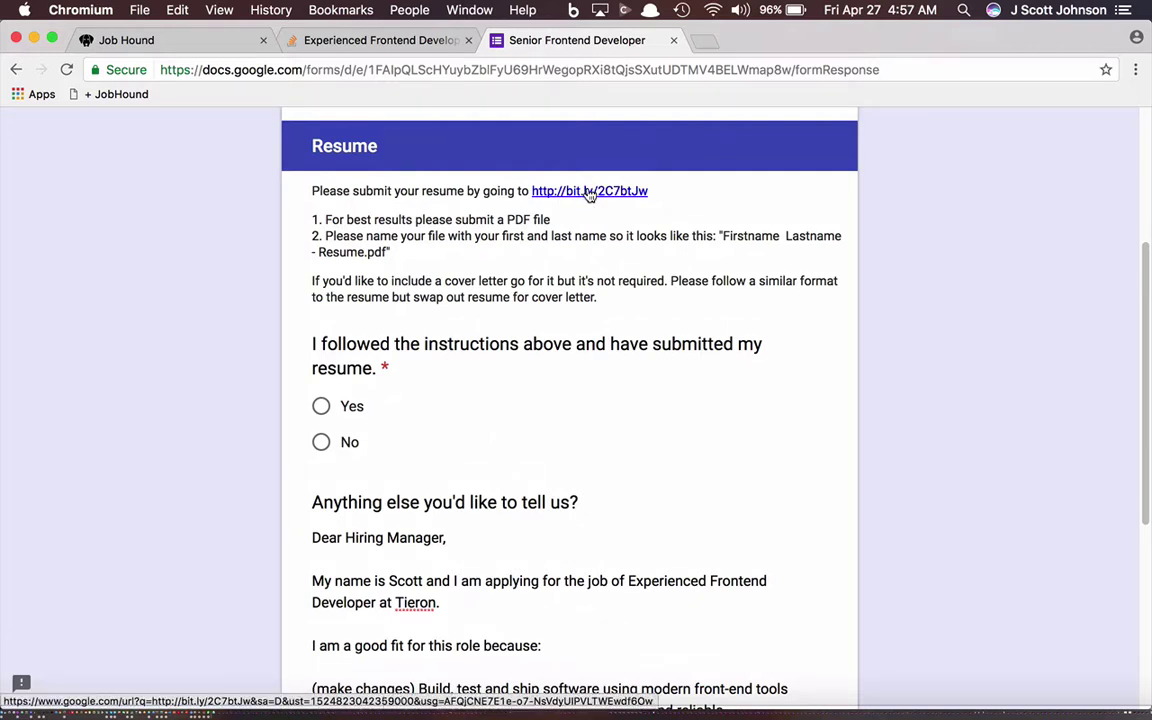
left_click(589, 191)
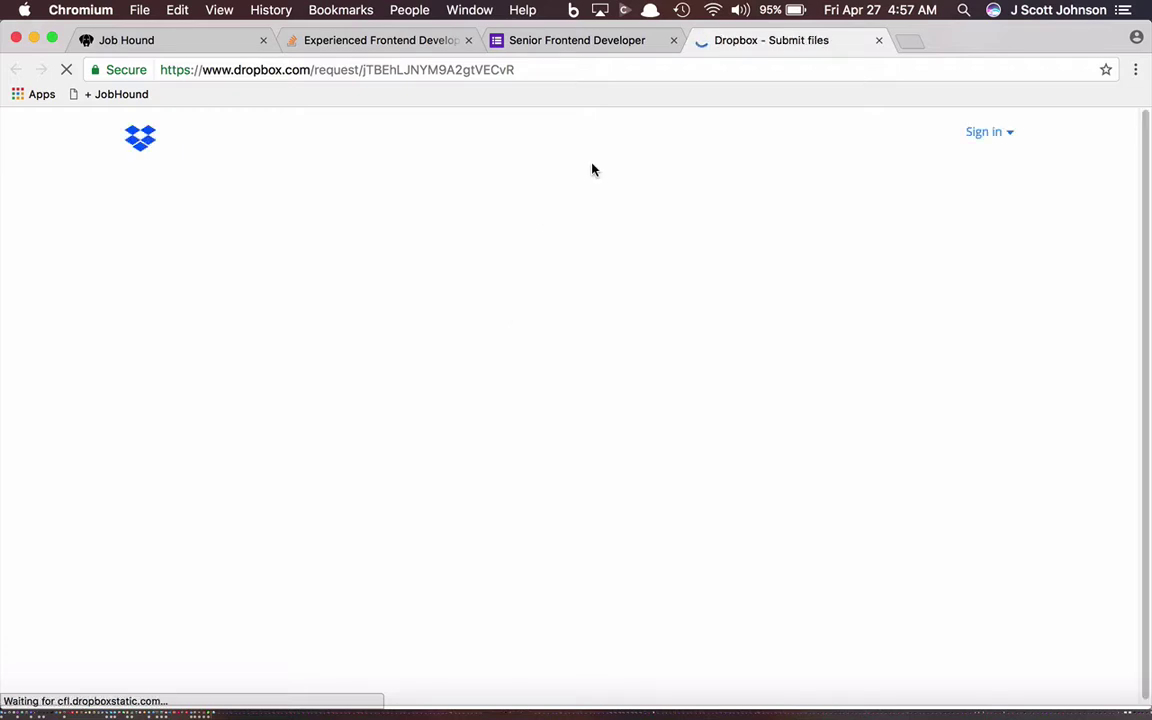
left_click(879, 40)
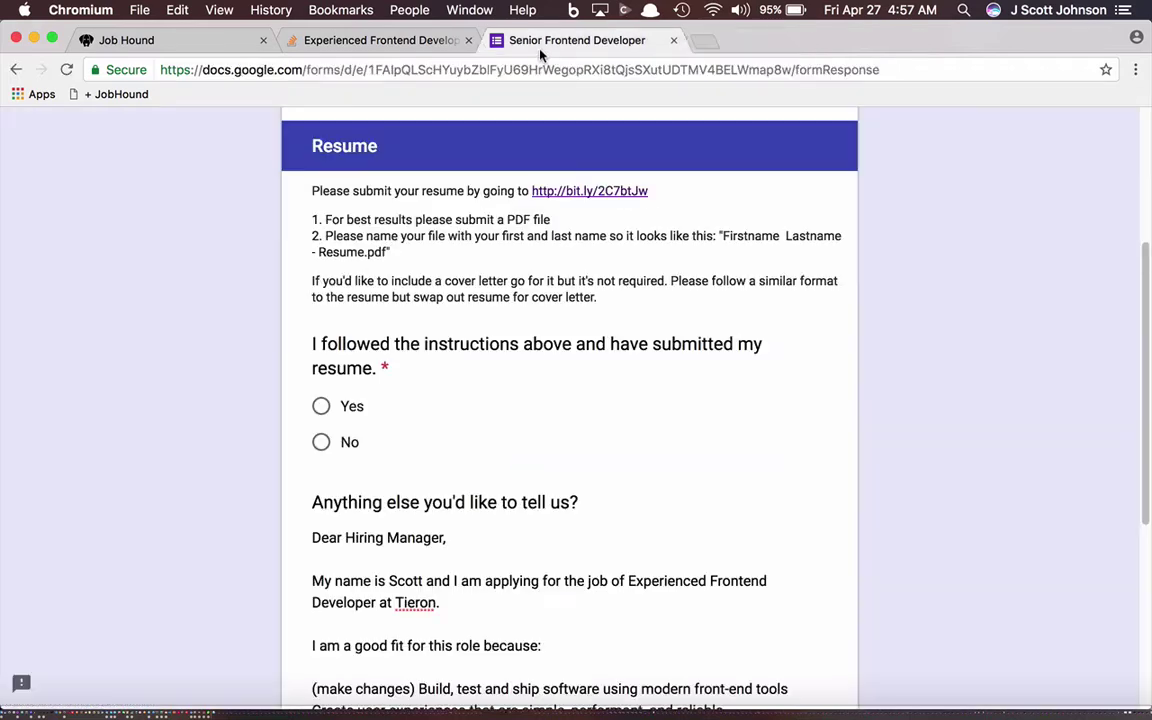
left_click(238, 44)
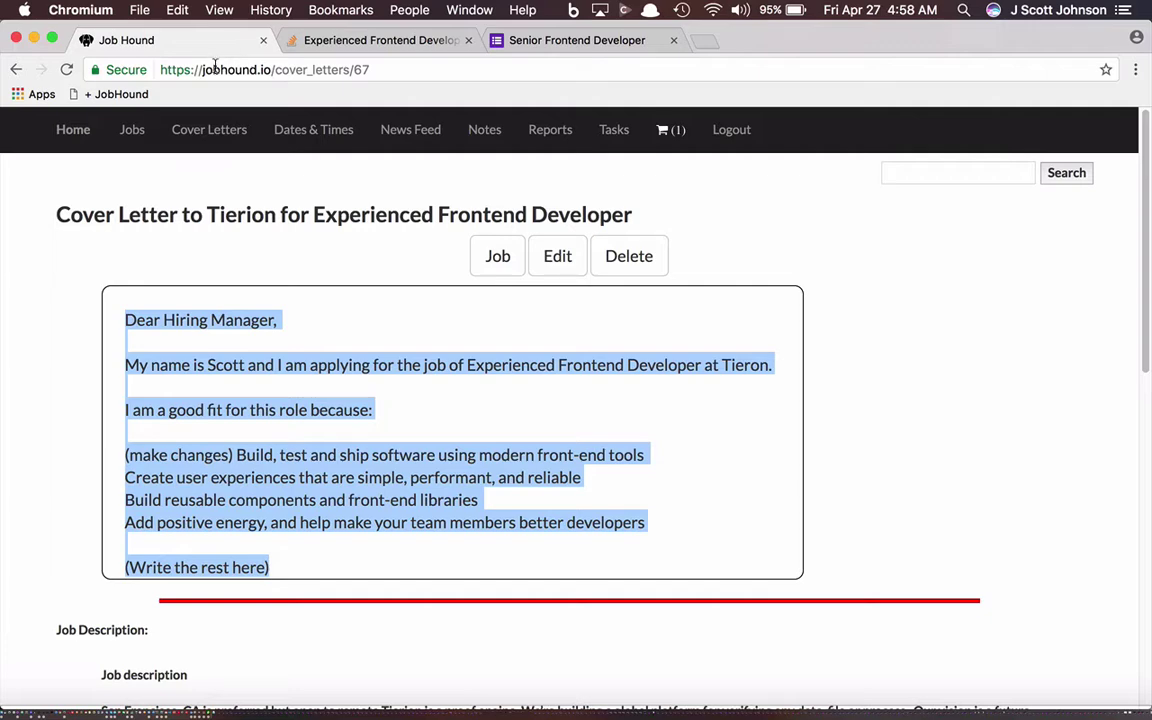
Step: Mark the Tierion Experienced Frontend Developer job with 'I got an HR interview' and update it
left_click(134, 131)
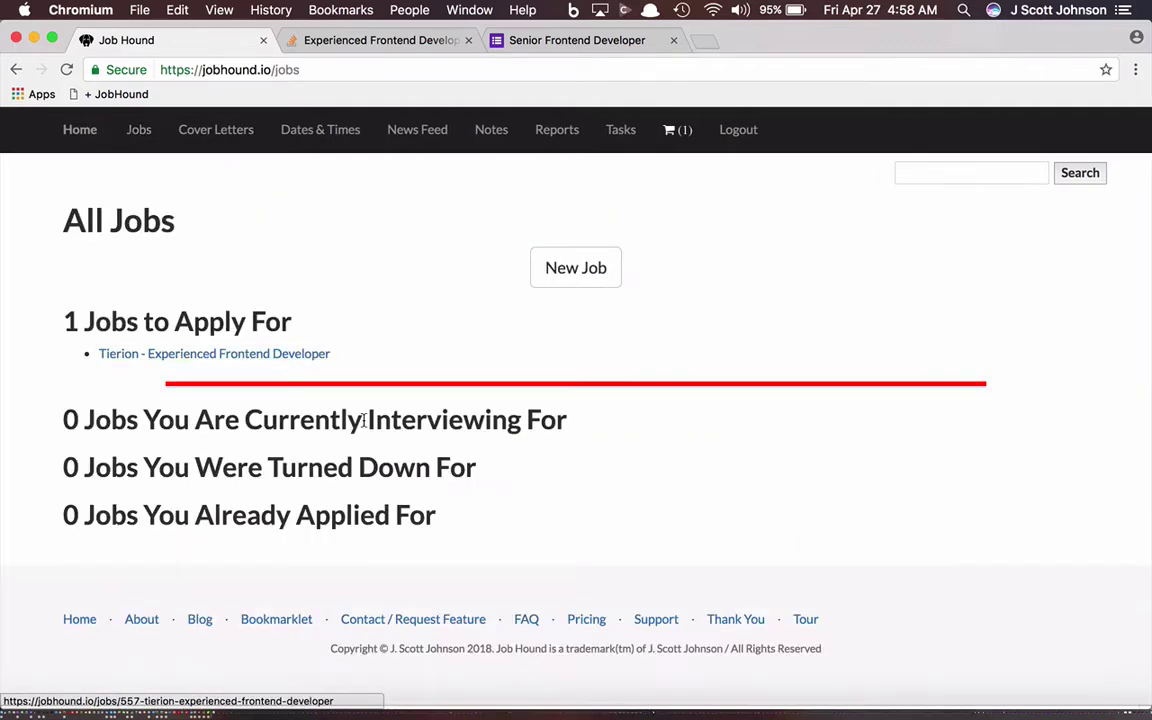
left_click(283, 354)
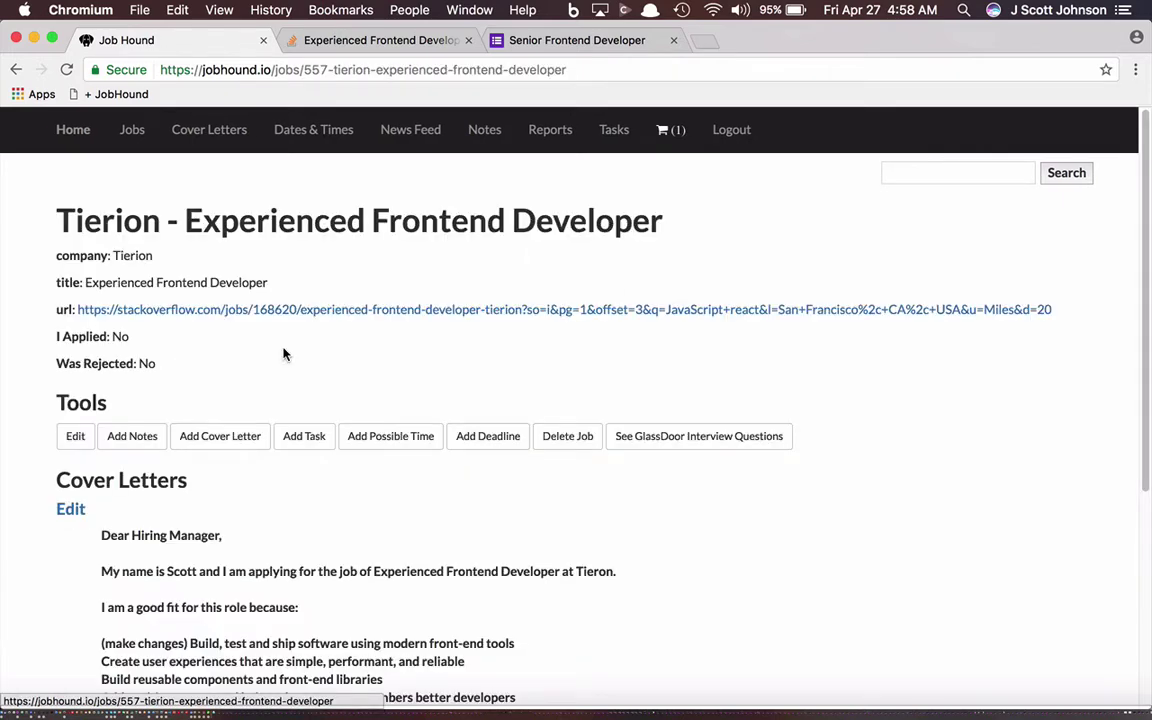
left_click(76, 436)
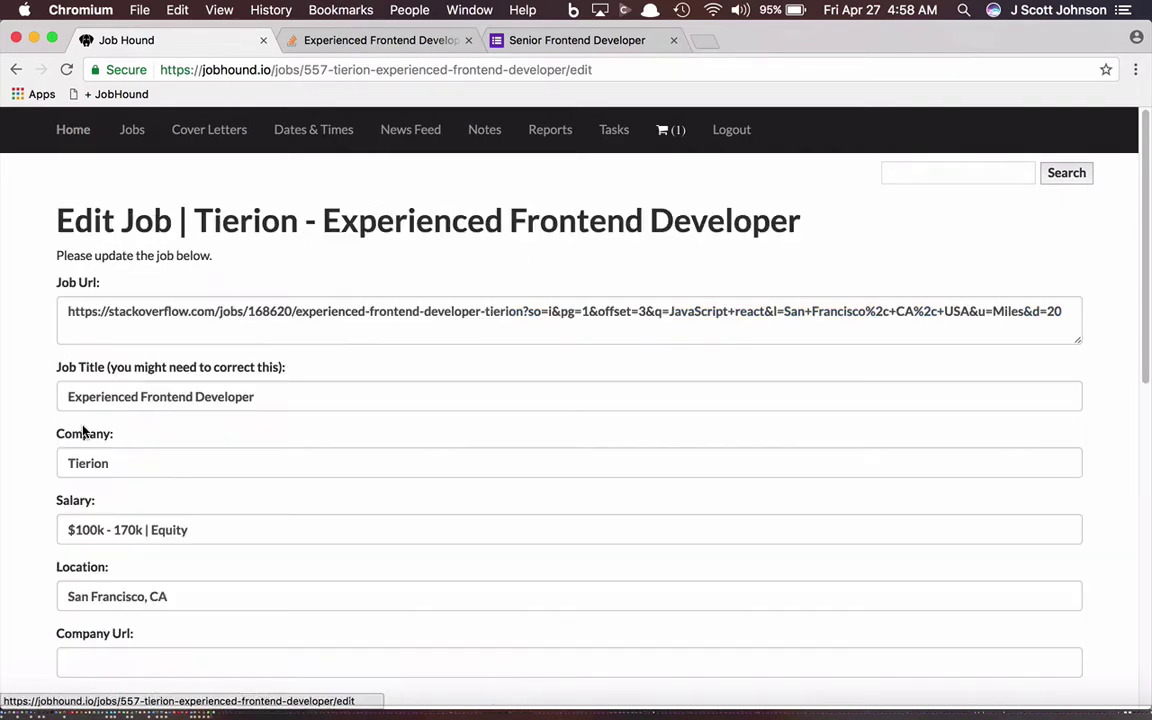
scroll(206, 421, "down", 10)
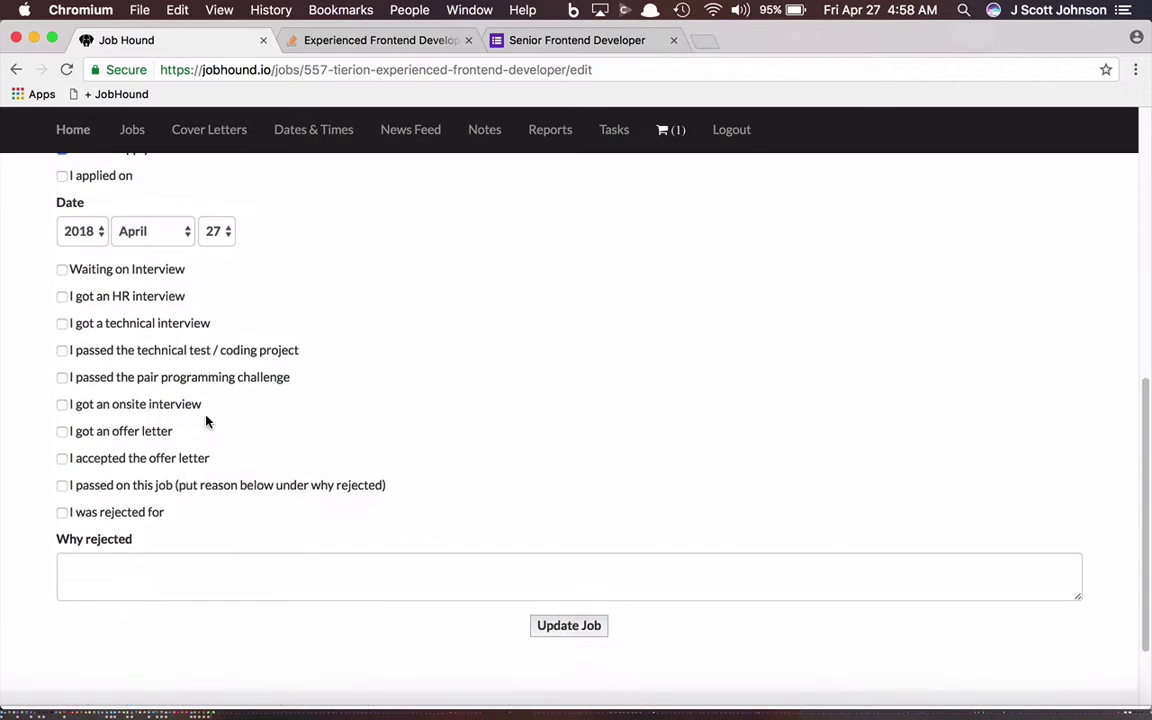
scroll(206, 420, "up", 5)
scroll(206, 419, "down", 4)
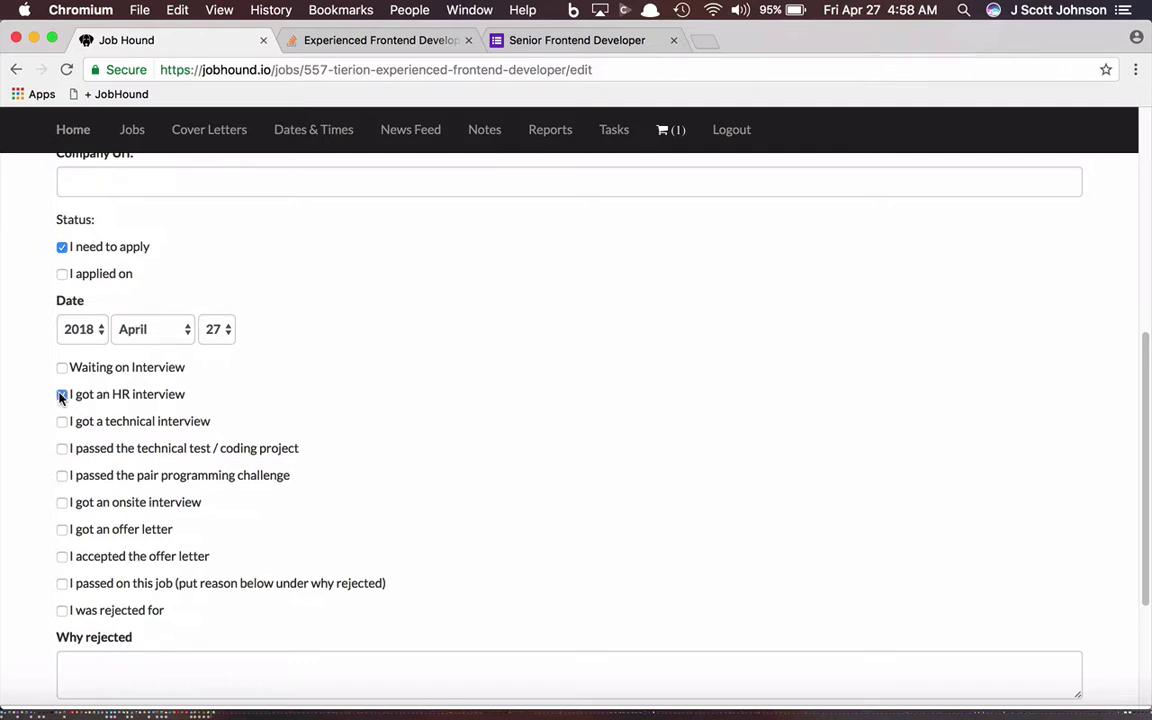
scroll(417, 457, "down", 3)
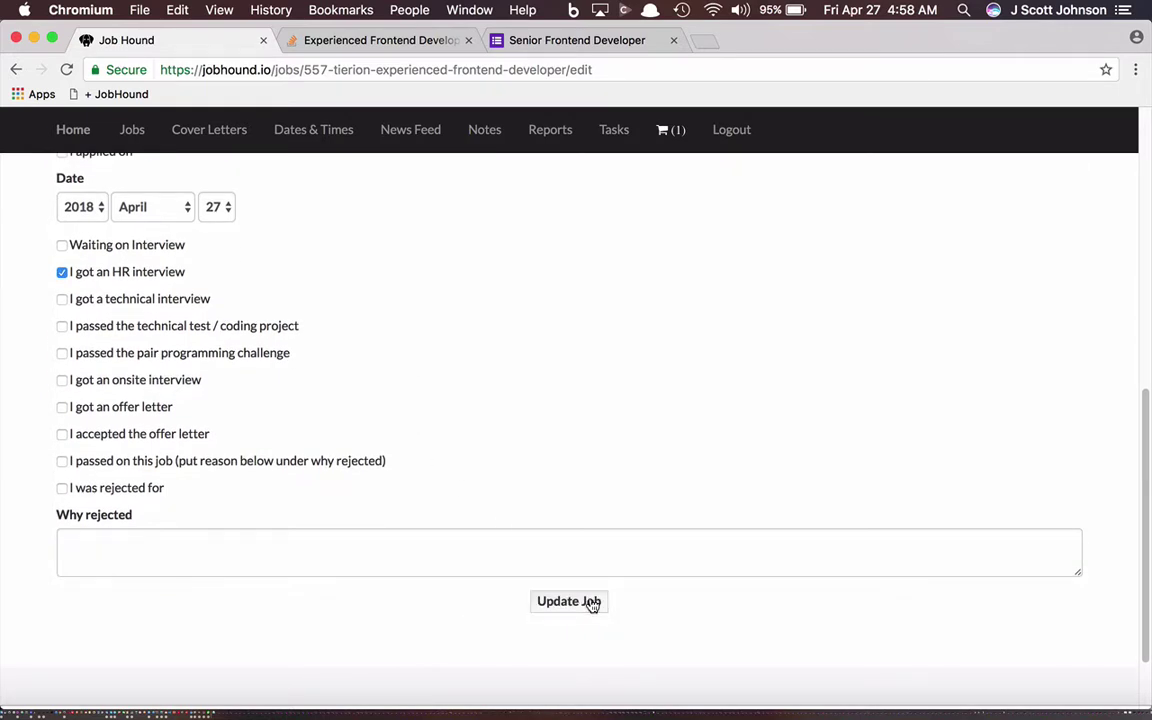
left_click(591, 603)
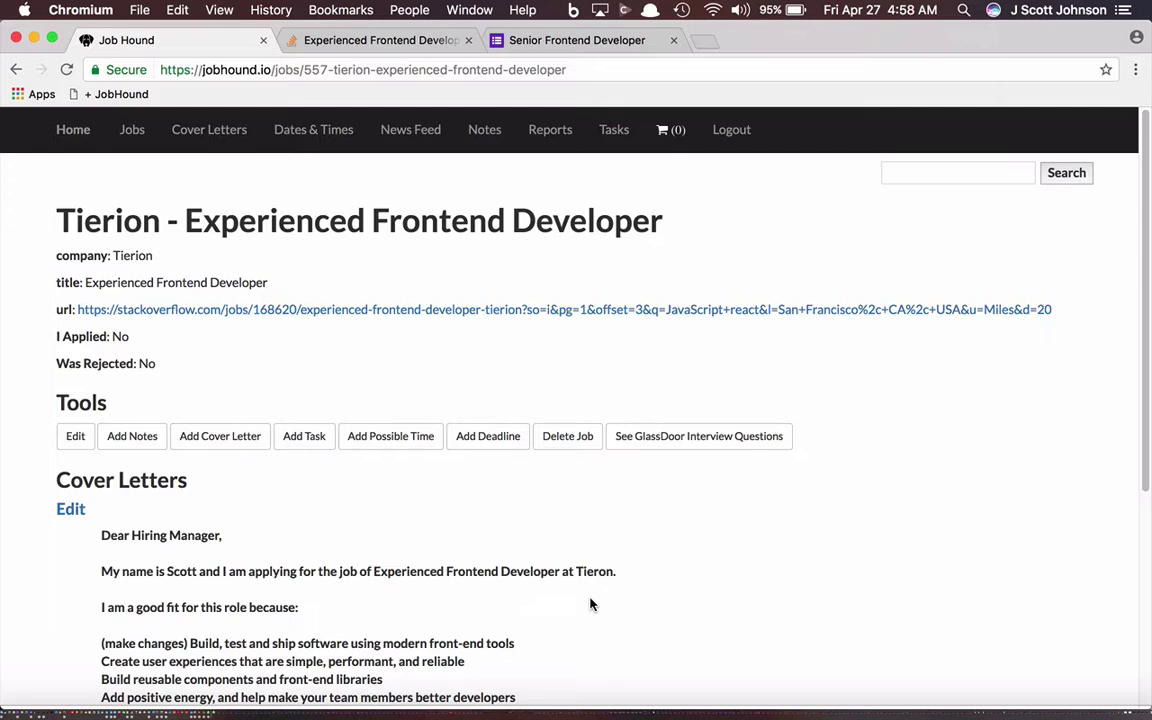
Step: Start a Tierion job note with subject 'HR Interview with' plus the interviewer's name
left_click(145, 442)
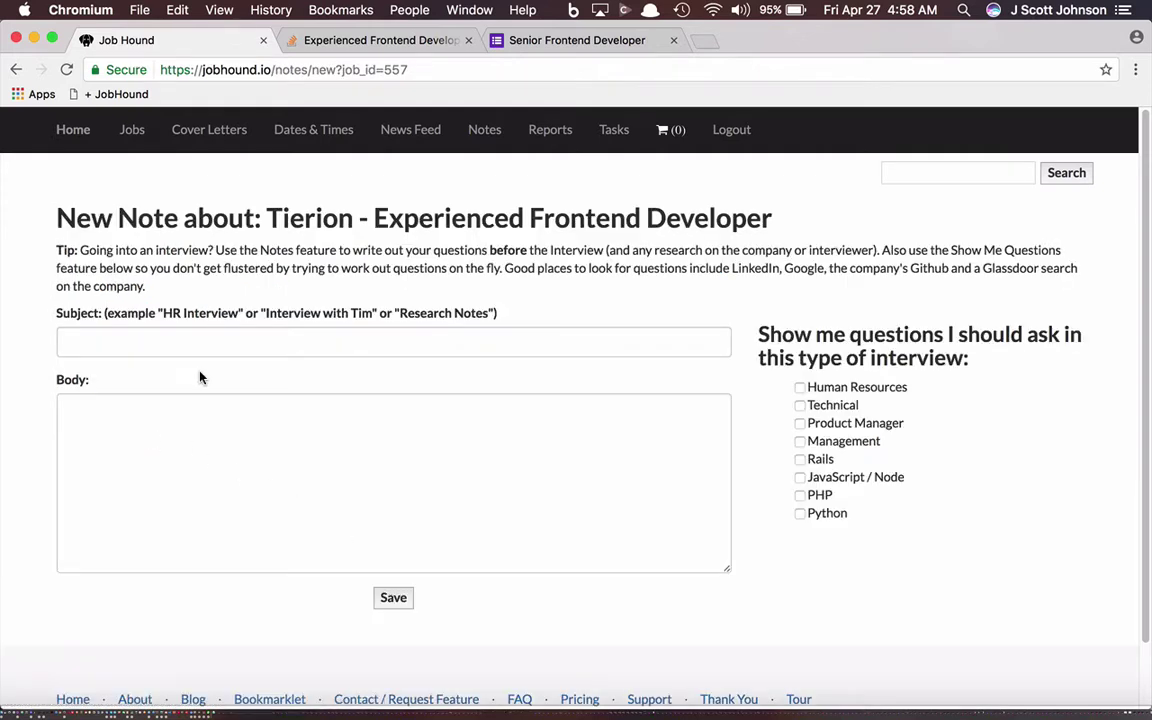
type("HR I")
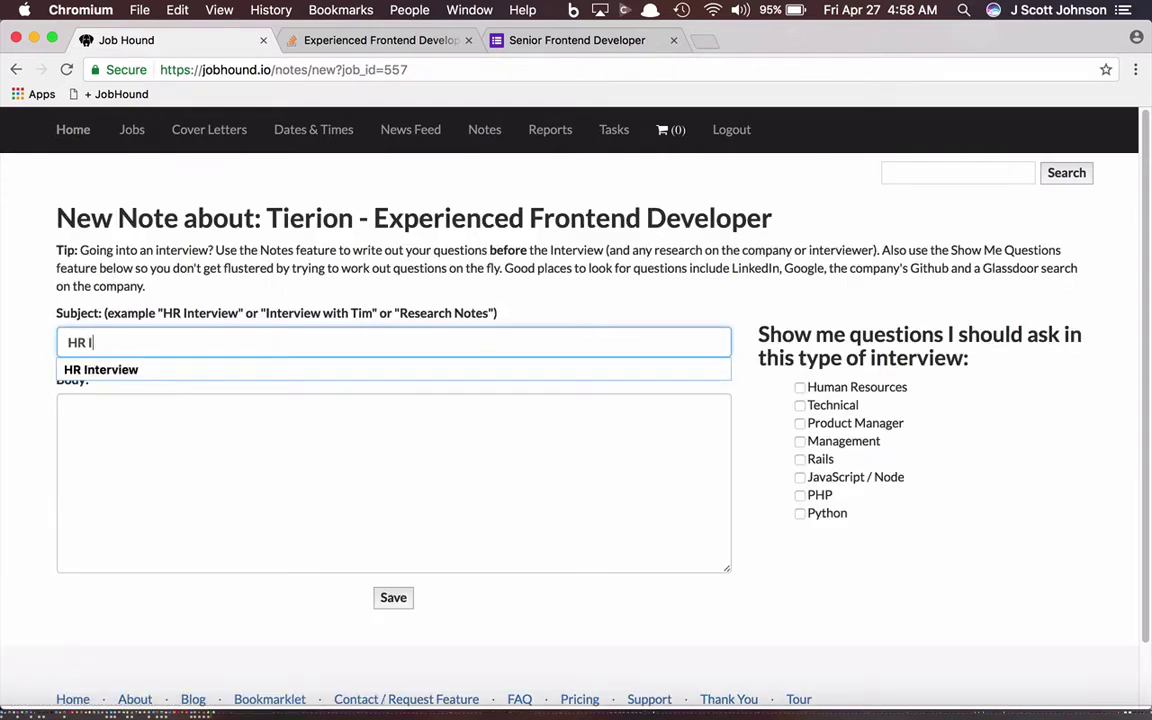
type("nterview")
left_click(218, 372)
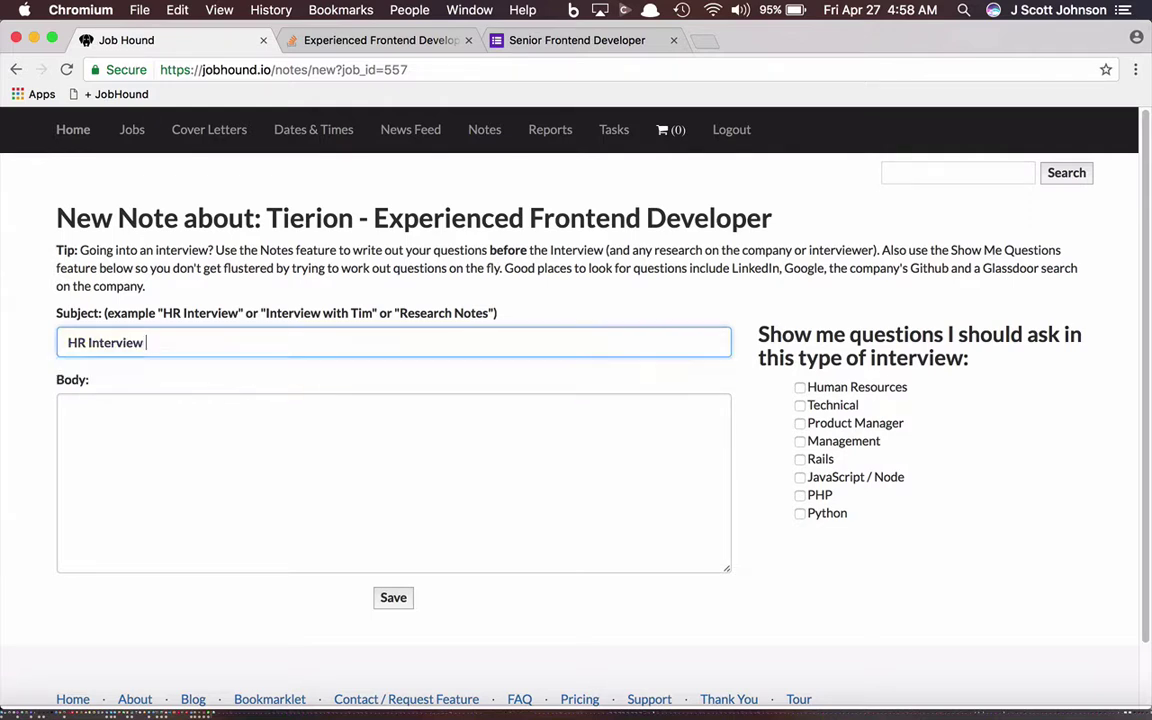
type("with Amit")
Step: Write the note body: pay twice a month, offer insurance, and 401K
left_click(195, 439)
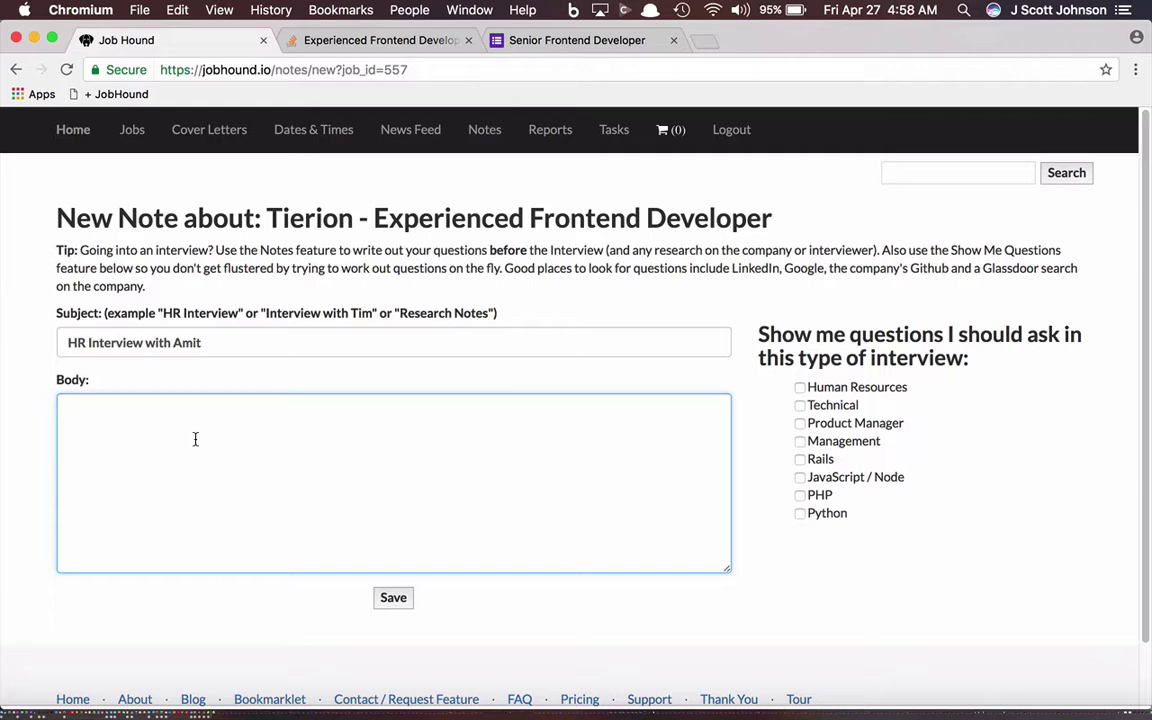
type("Pay w")
key("BackSpace")
type("twice a month  ")
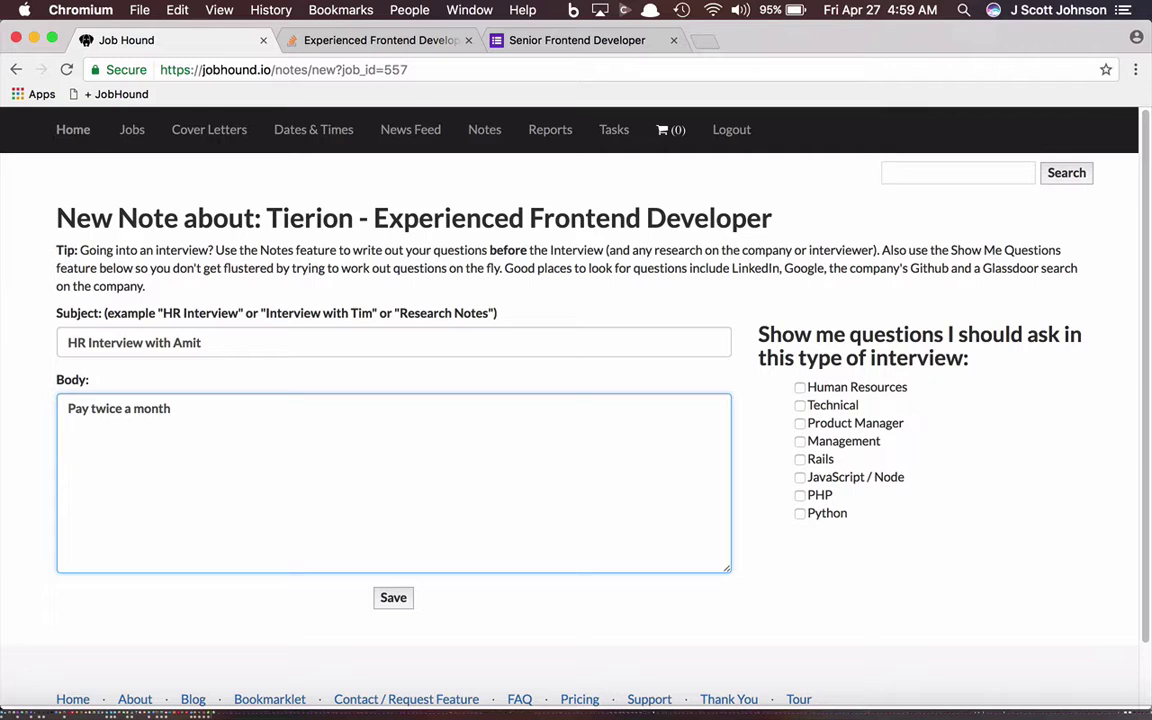
type("Offer instura")
key("BackSpace")
key("BackSpace")
key("BackSpace")
key("BackSpace")
type("urance")
key("Return")
key("Return")
type("401K")
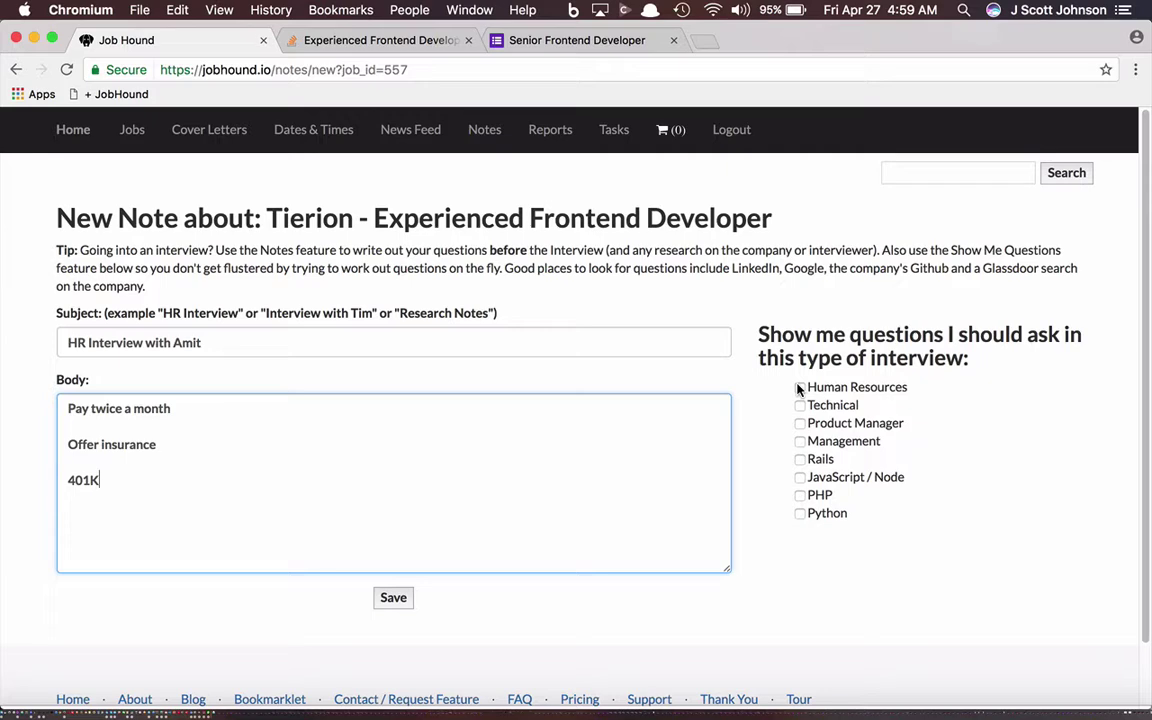
Step: Review the suggested Human Resources interview questions, then save the HR interview note
left_click(799, 387)
scroll(813, 495, "down", 1)
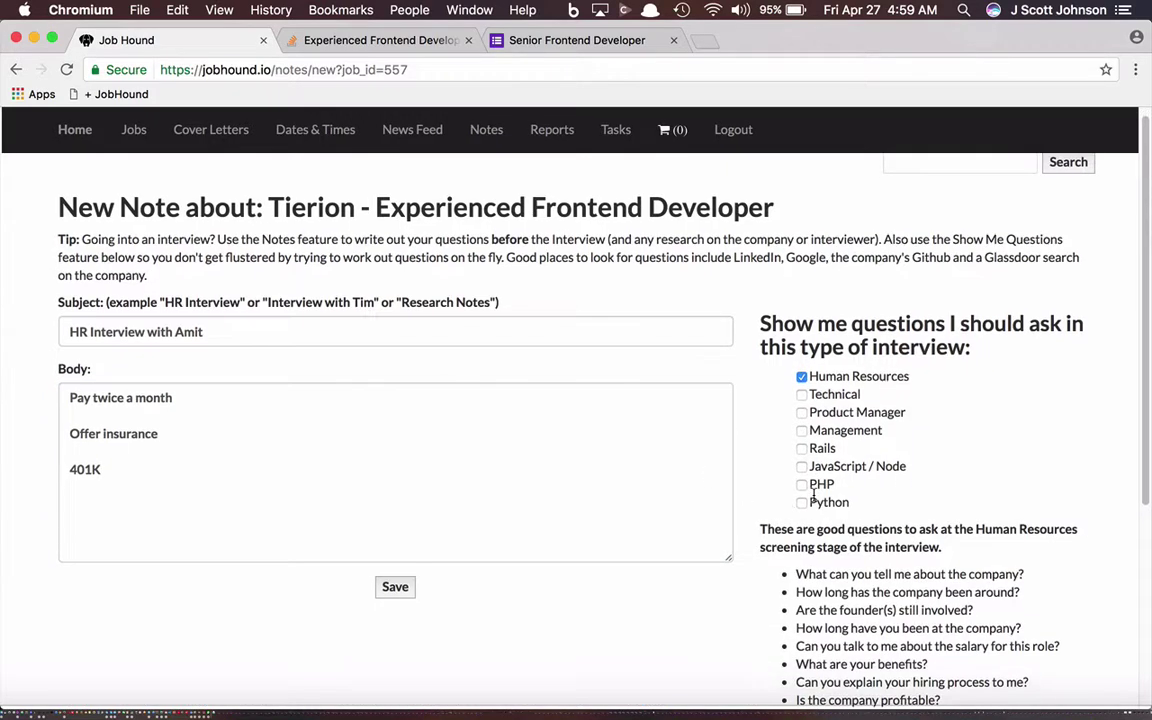
scroll(813, 495, "down", 4)
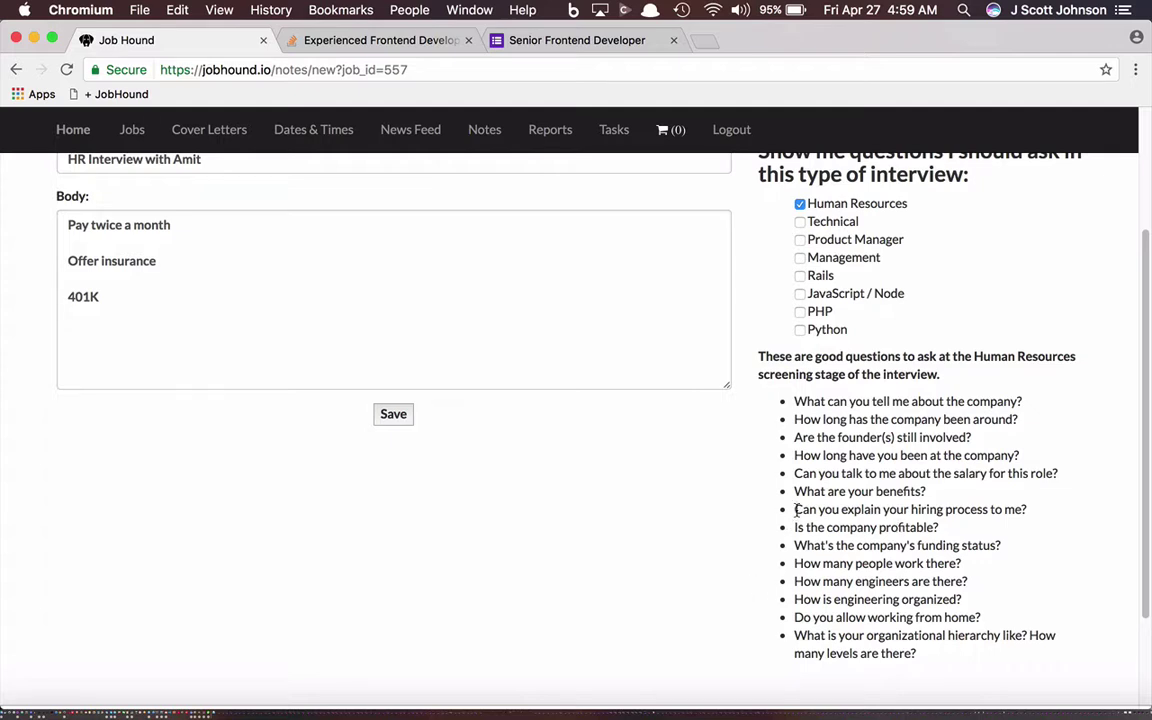
left_click_drag(796, 510, 1078, 514)
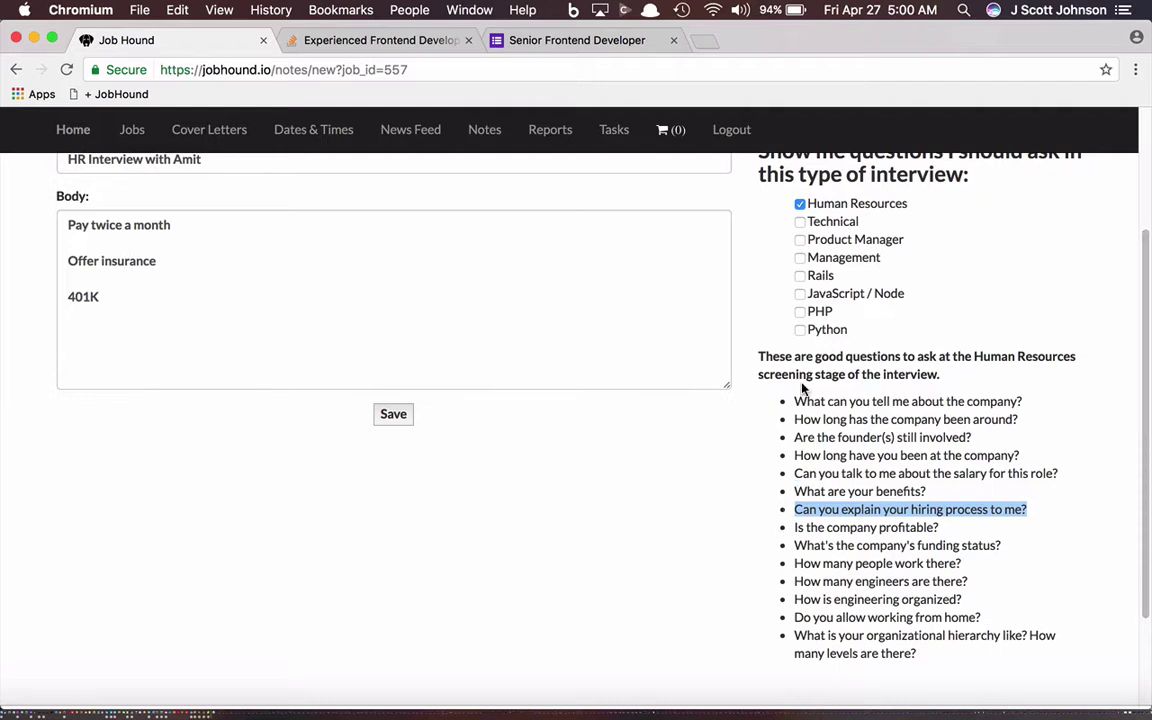
left_click(393, 415)
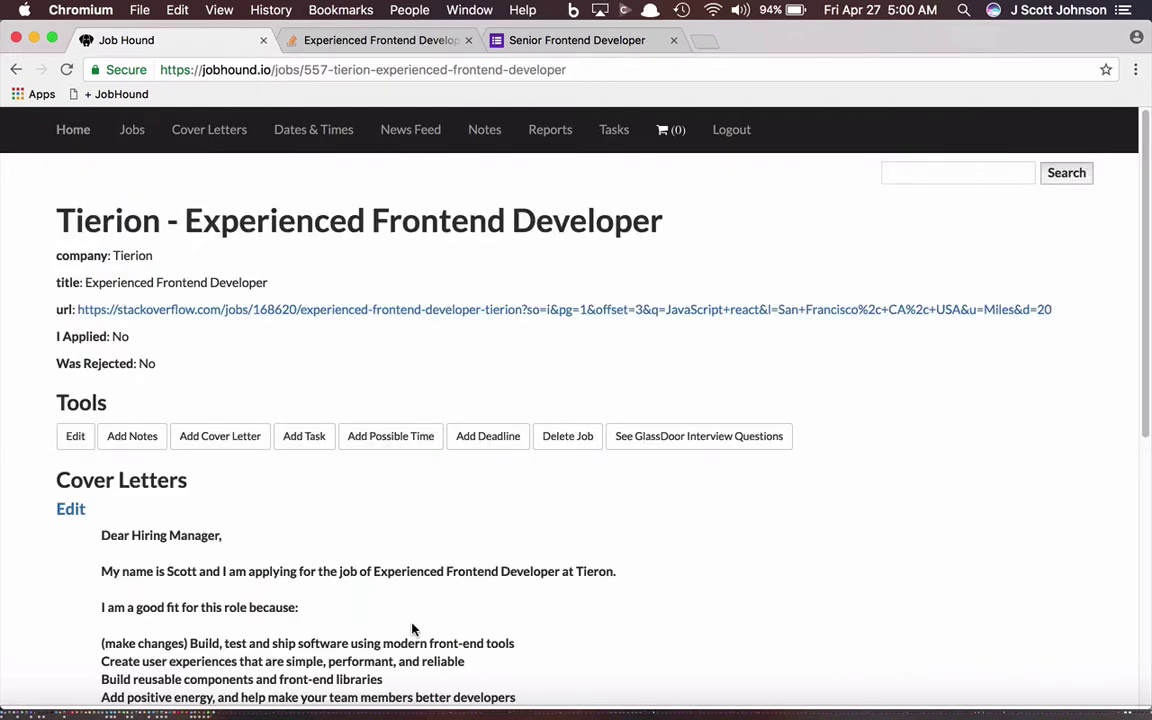
Step: Tick 'I got a technical interview' on the Tierion job and update it
left_click(77, 440)
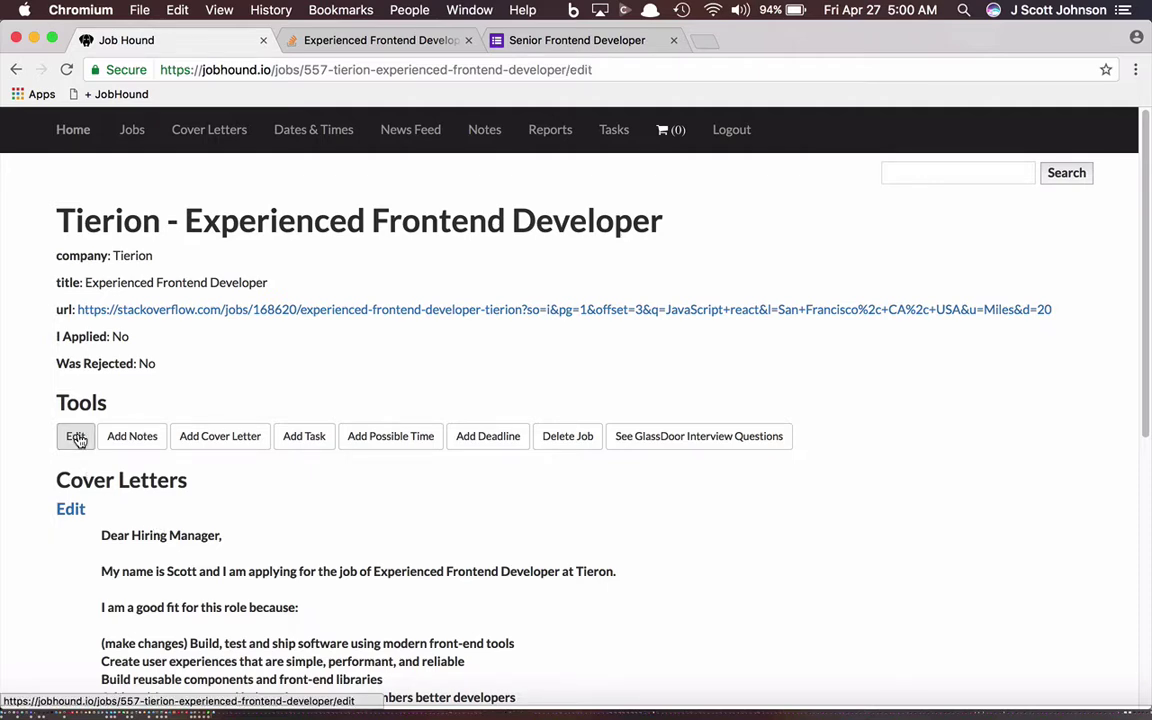
scroll(213, 522, "down", 15)
scroll(213, 523, "up", 3)
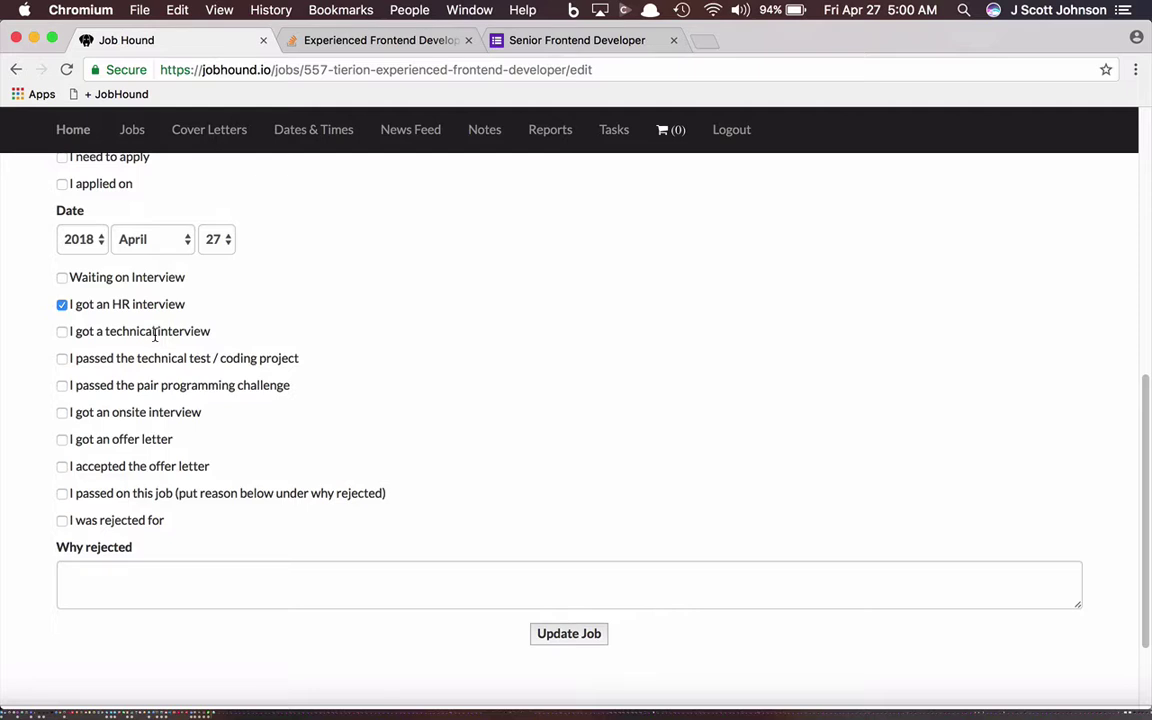
left_click(62, 332)
left_click(572, 637)
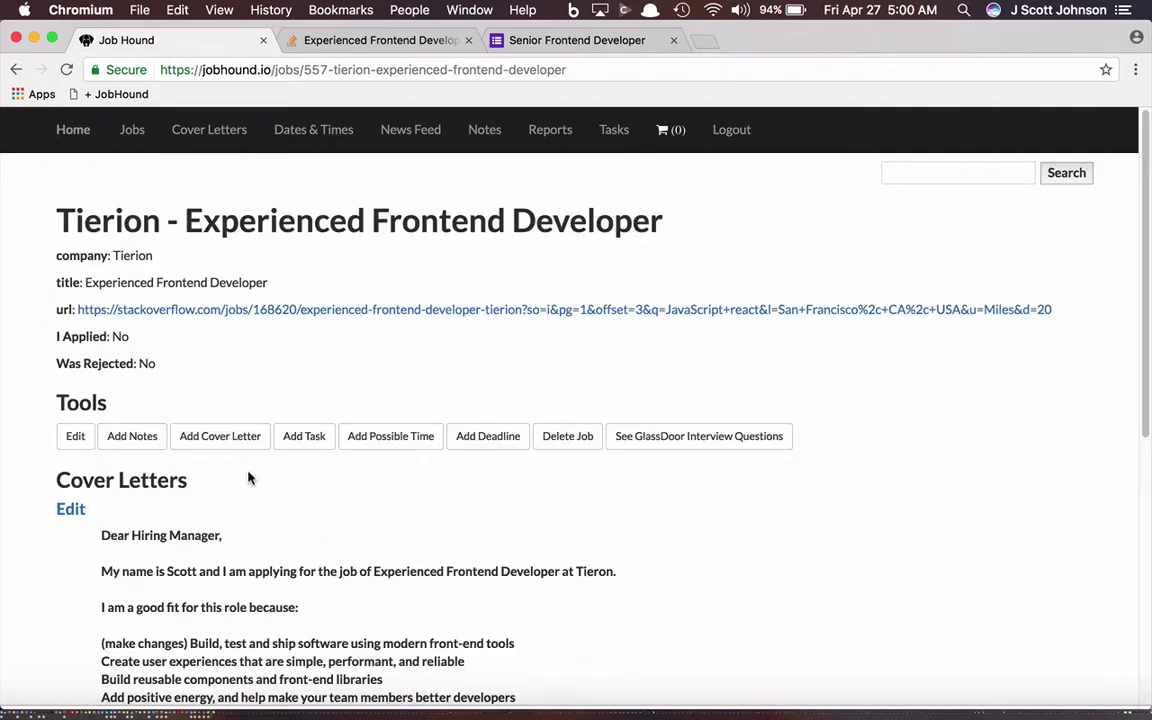
Step: Start a new note for the Tierion job with subject 'Technical Interview'
left_click(136, 437)
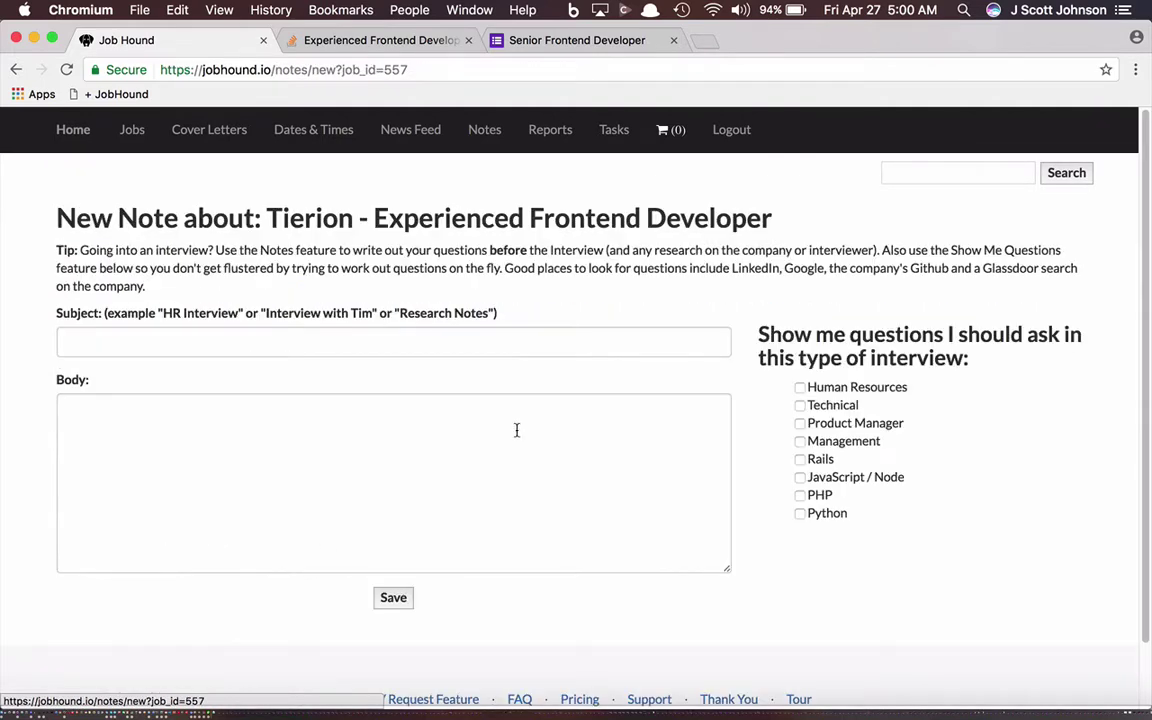
left_click(369, 342)
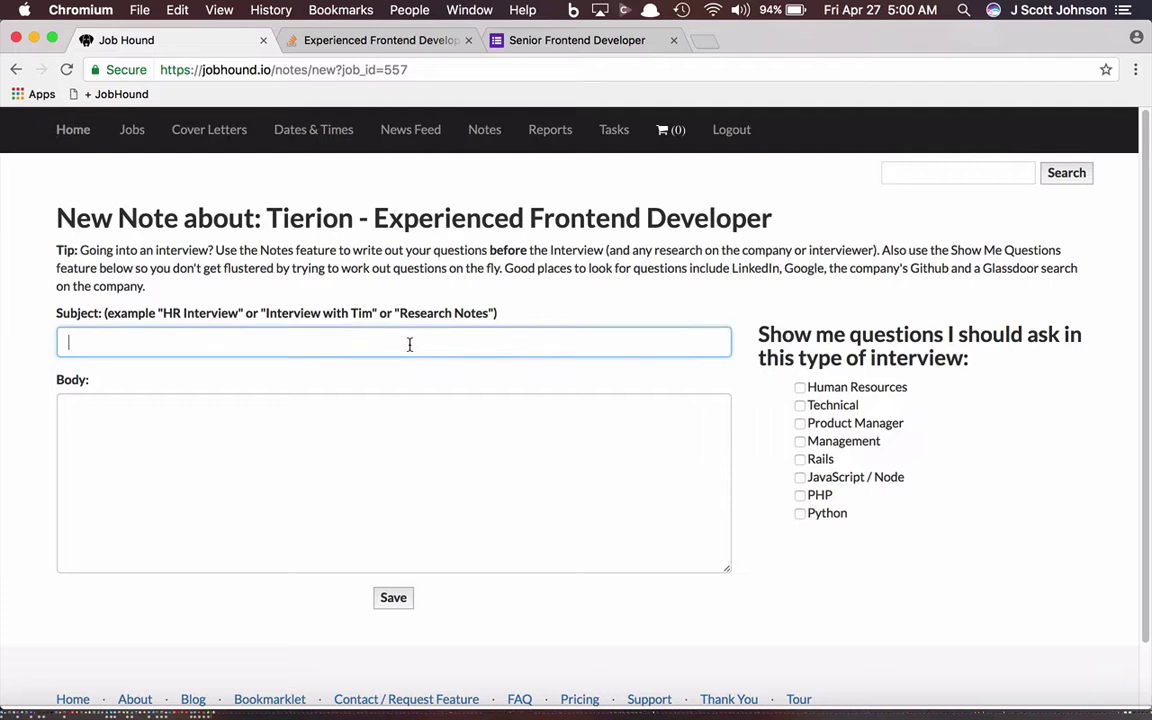
type("Technical Interview")
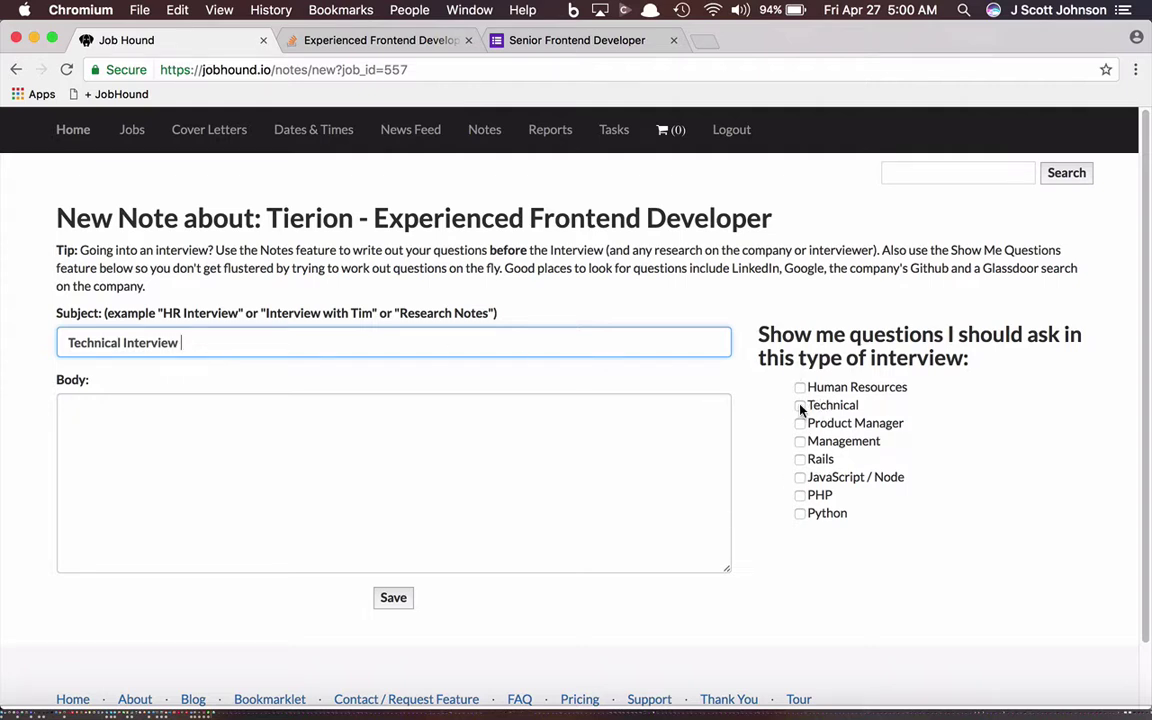
Step: Tick Technical and JavaScript / Node, review the suggested questions, and save the note
left_click(800, 406)
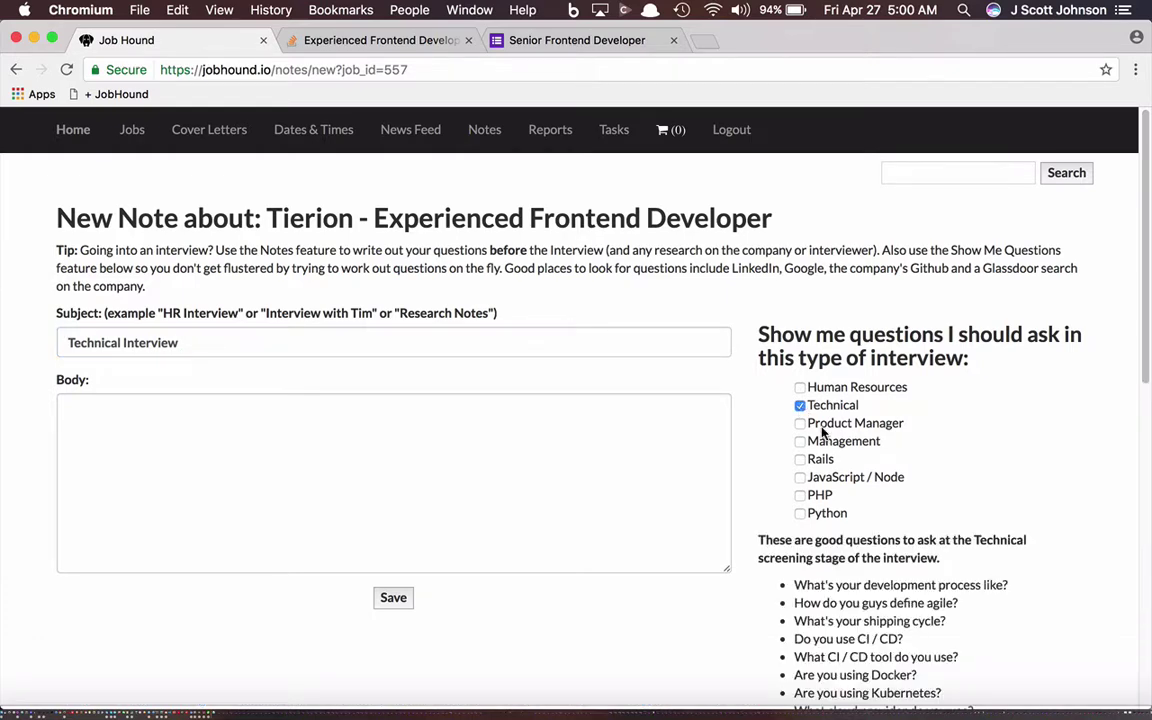
scroll(966, 510, "down", 1)
scroll(966, 510, "down", 5)
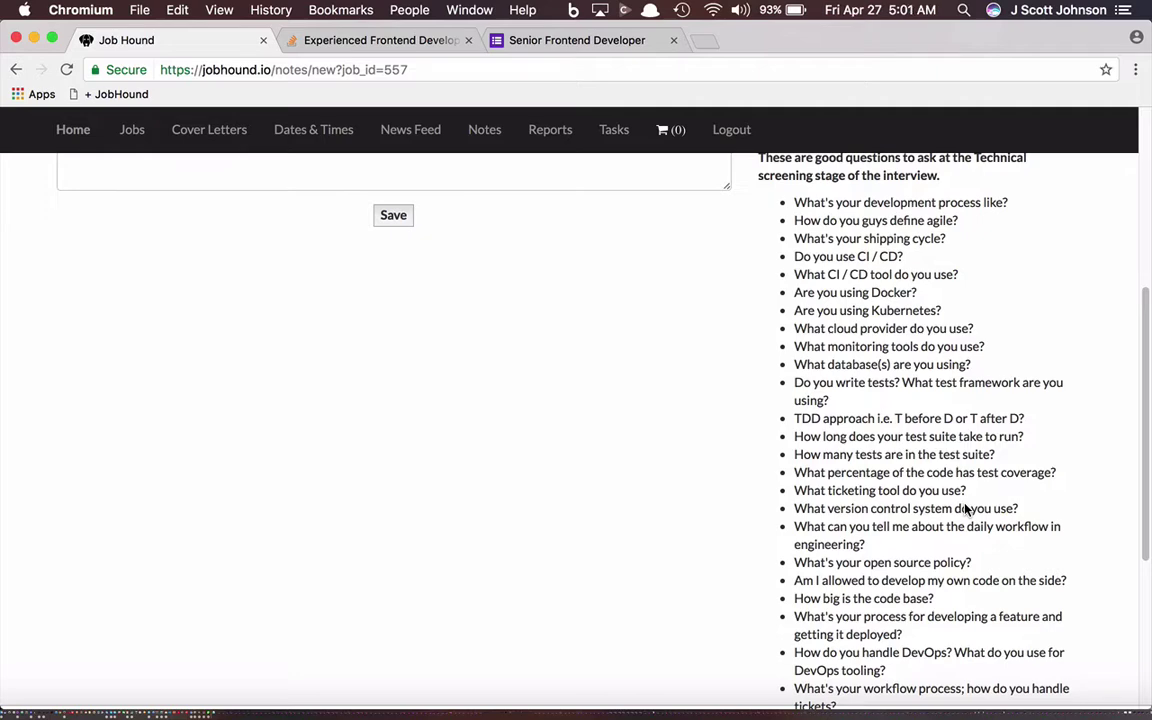
scroll(968, 510, "up", 5)
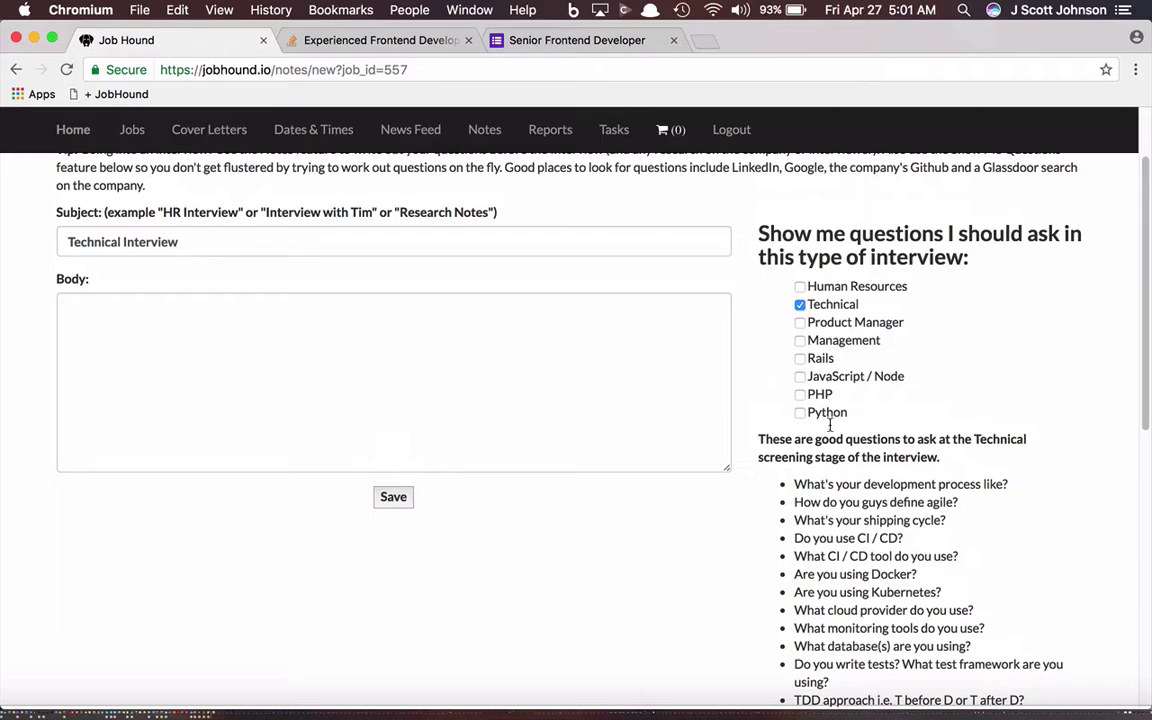
left_click(800, 377)
scroll(848, 474, "down", 15)
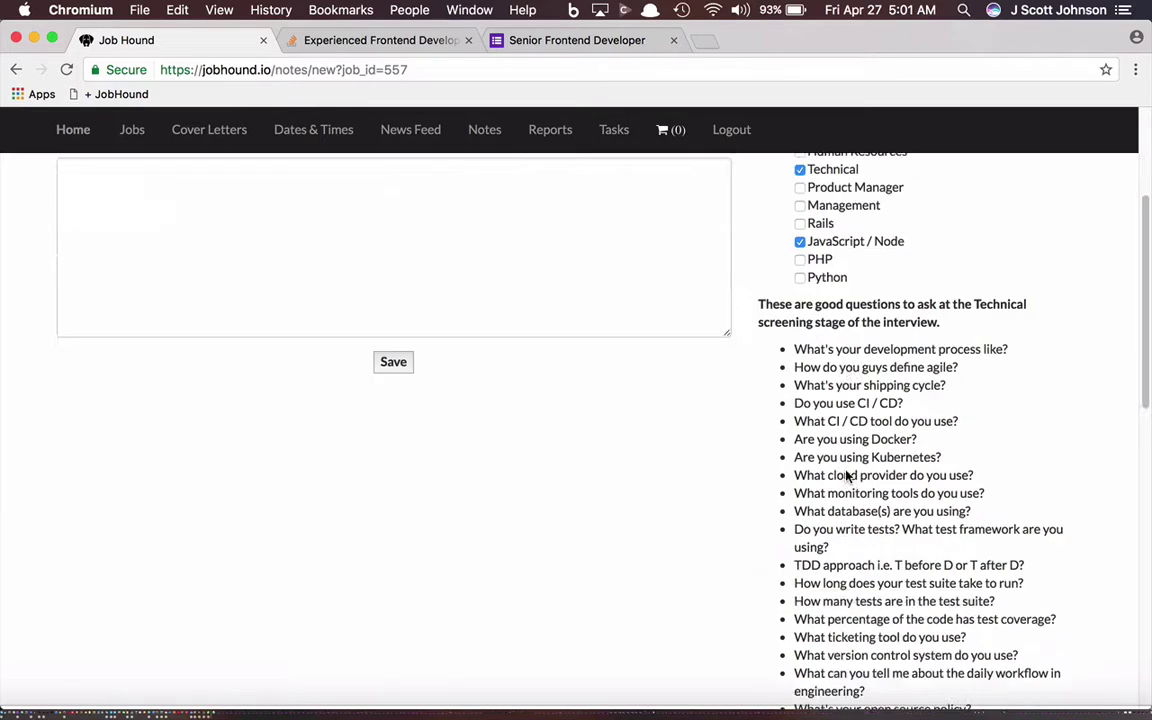
scroll(848, 470, "up", 3)
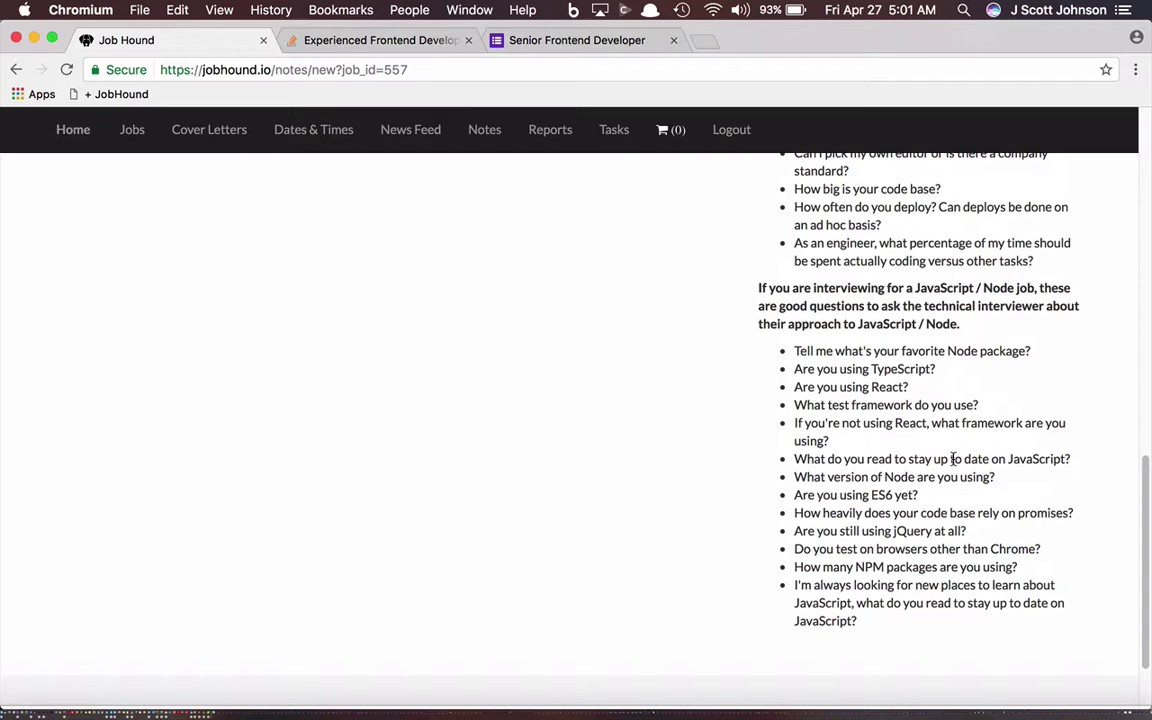
scroll(952, 459, "up", 15)
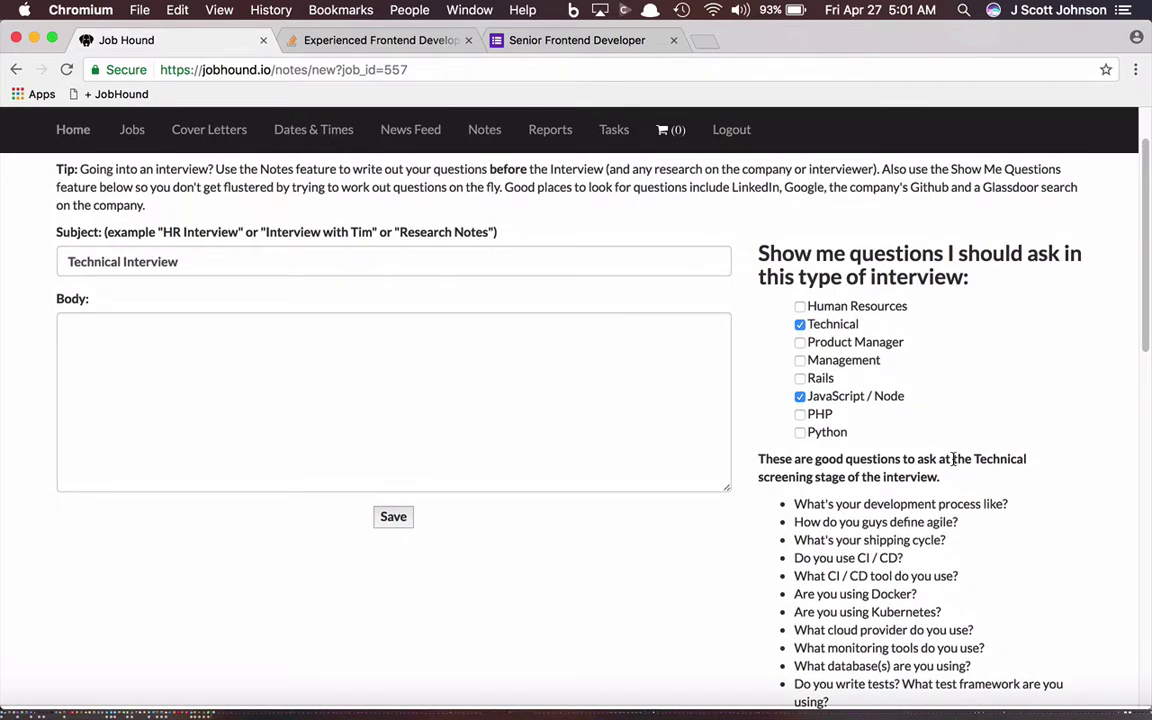
scroll(943, 590, "down", 15)
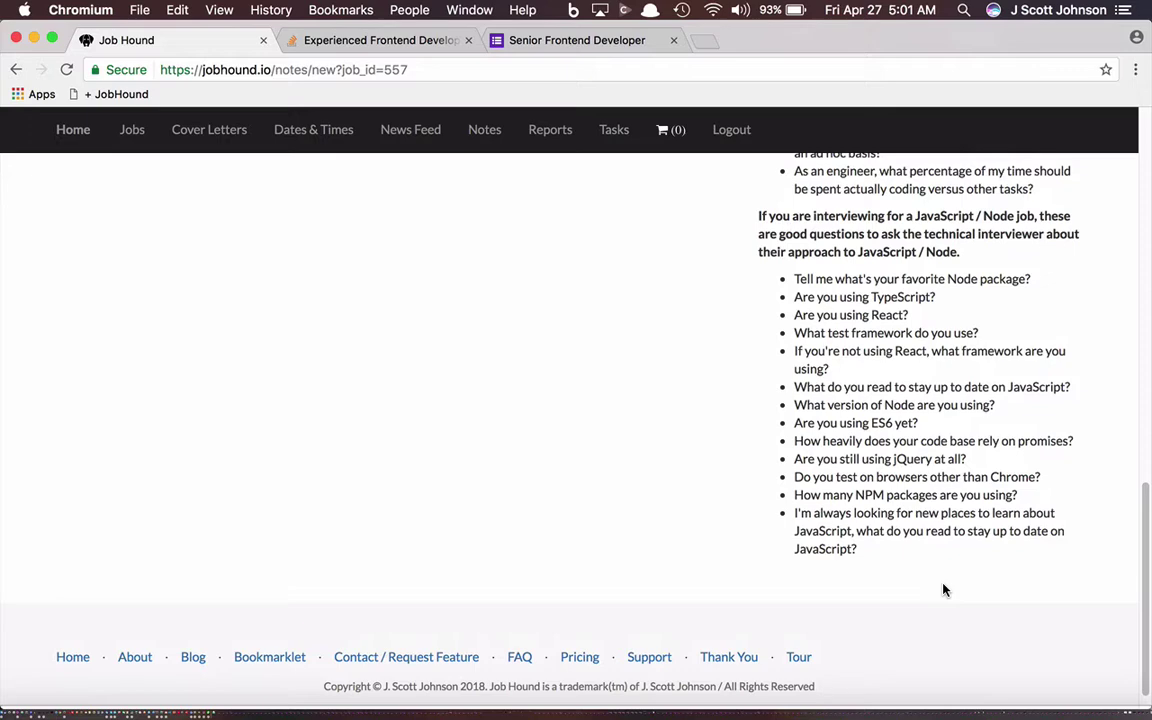
scroll(940, 582, "up", 2)
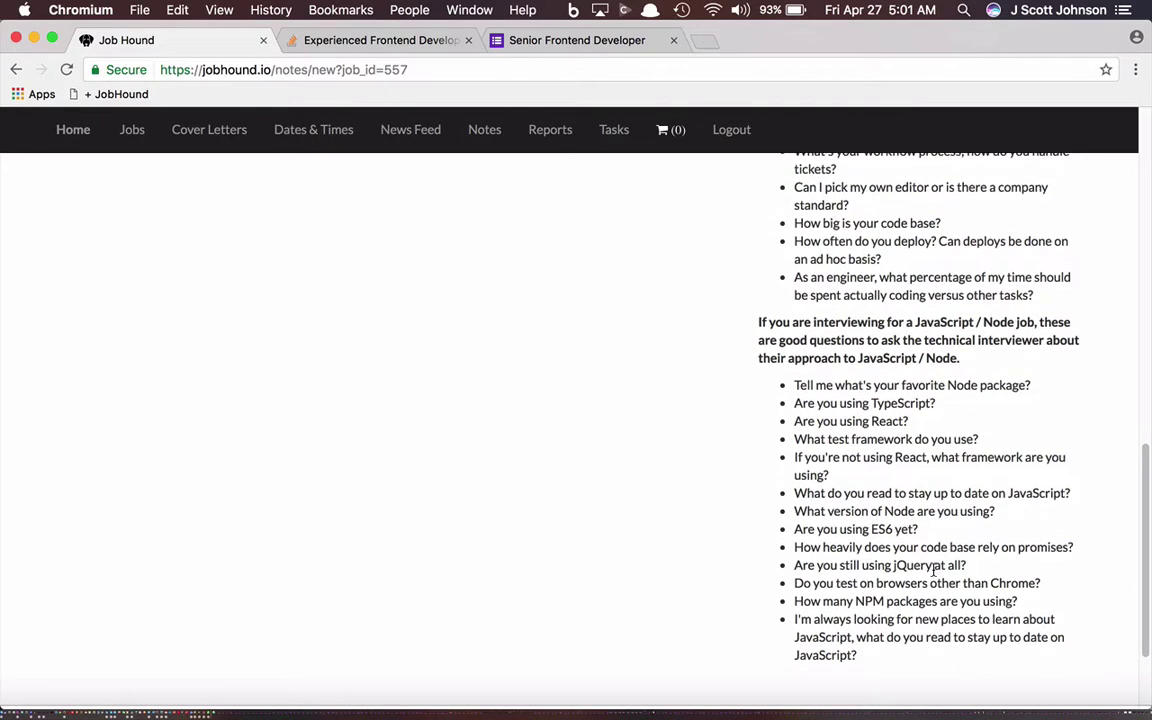
scroll(934, 571, "up", 1)
scroll(934, 569, "up", 10)
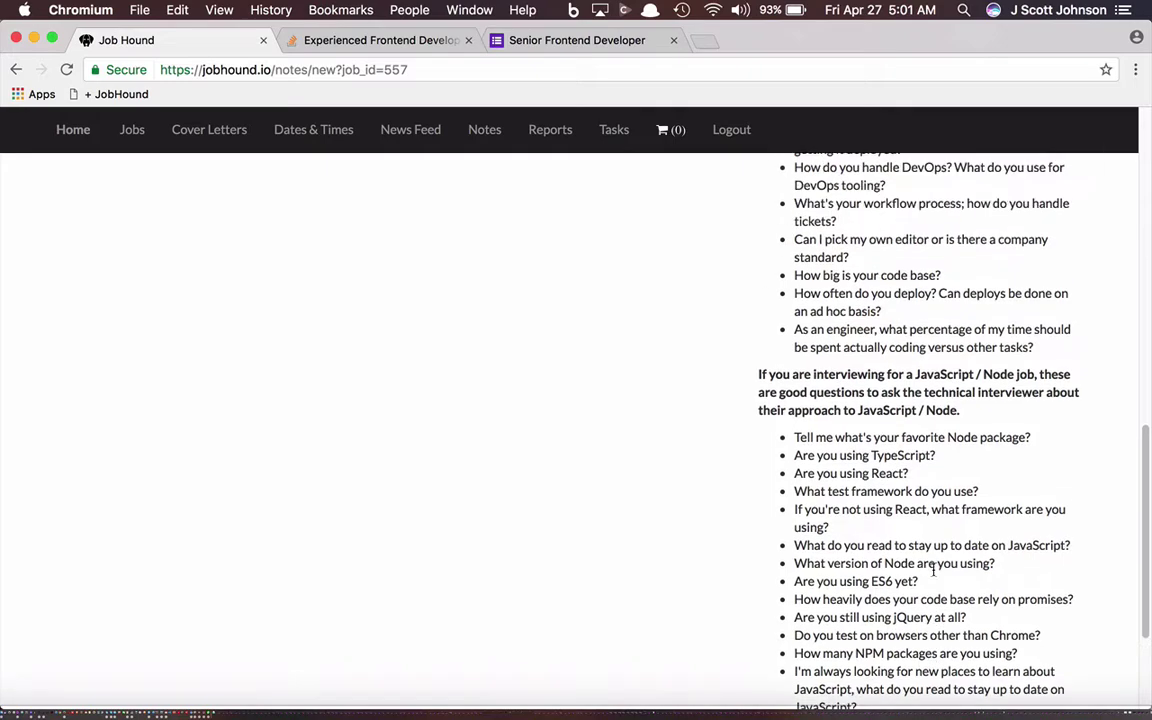
scroll(934, 569, "up", 1)
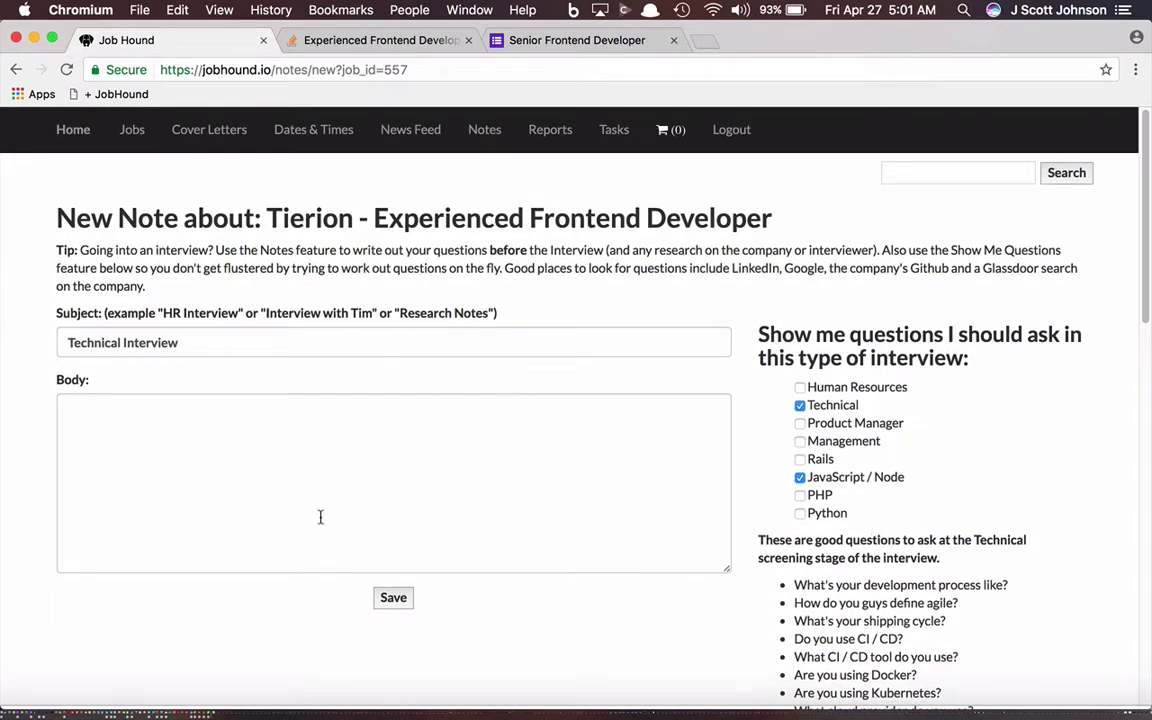
left_click(394, 599)
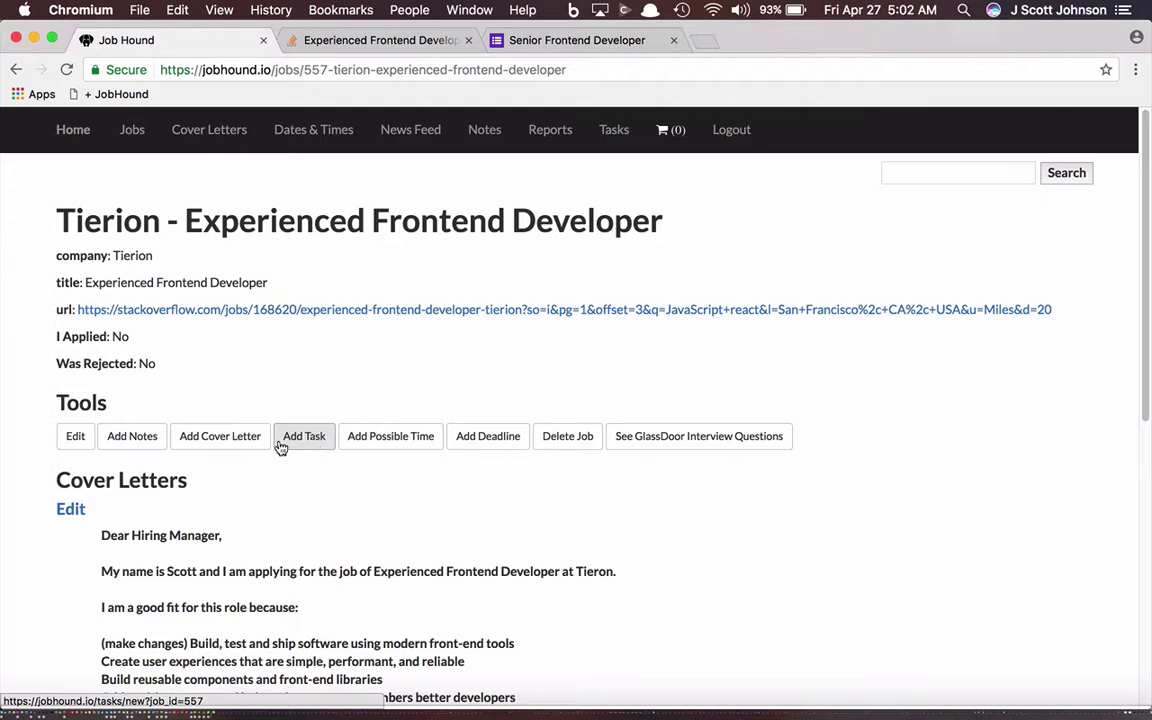
Step: Create the 'Coding Homework Coming' task for Tierion, then briefly visit Dates & Times
left_click(312, 440)
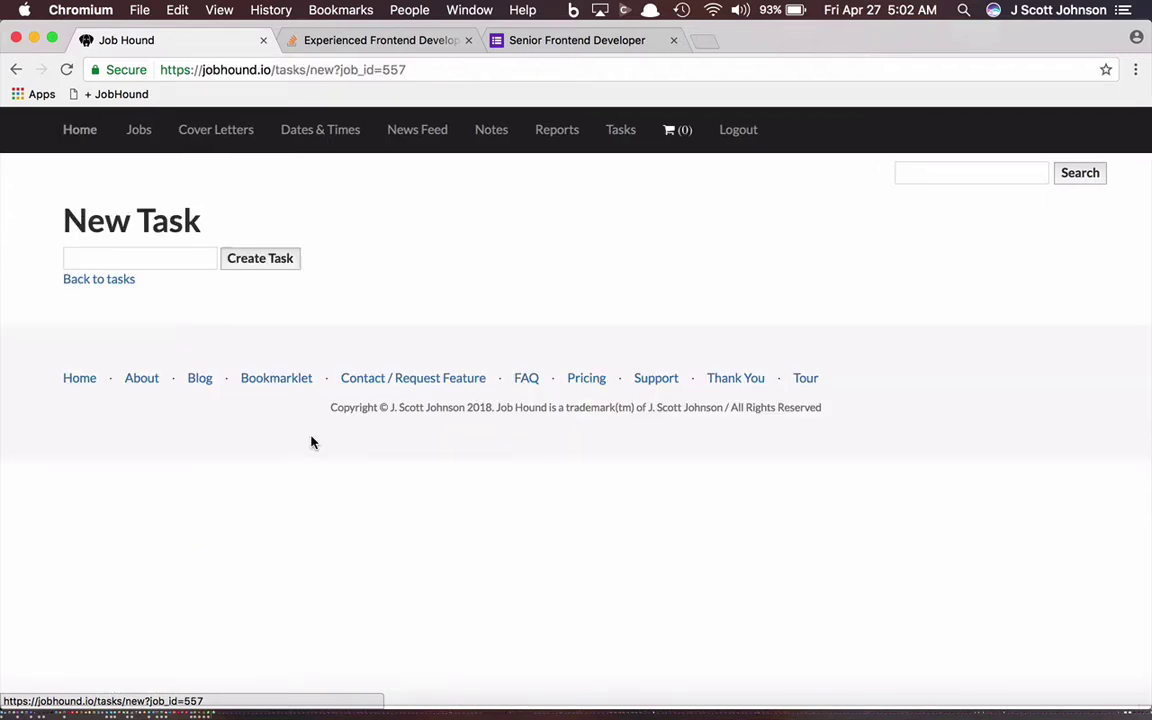
left_click(147, 256)
type("Co")
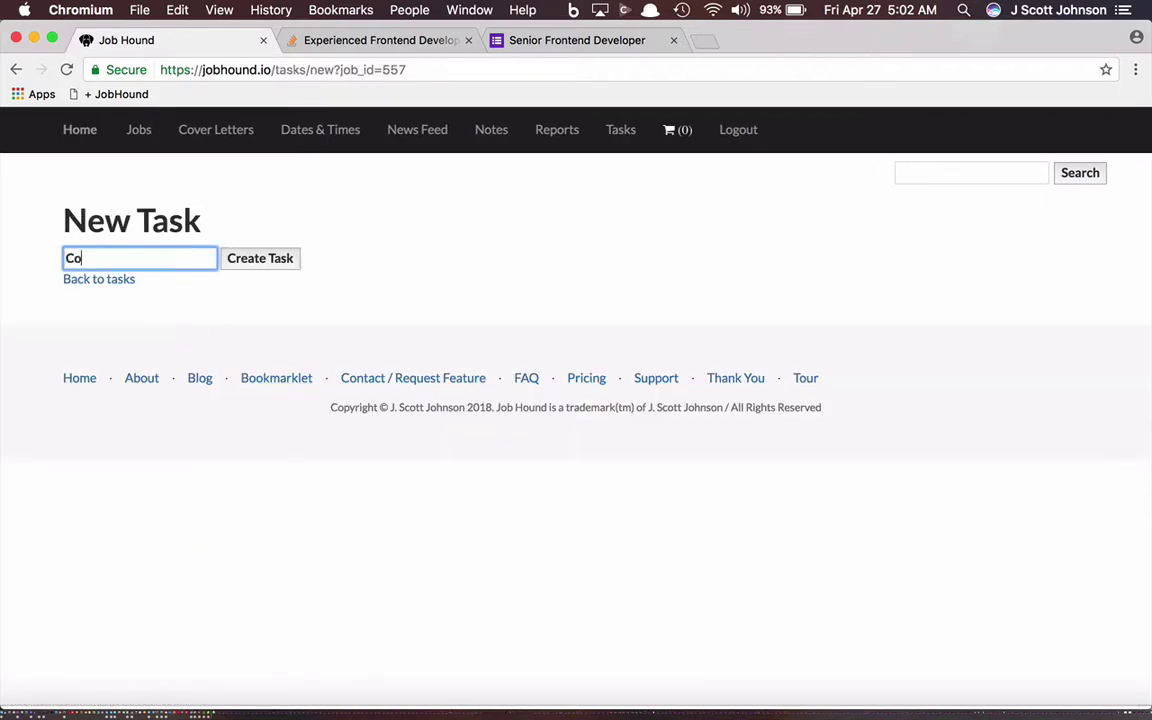
type("ding Homework Coming")
left_click(260, 259)
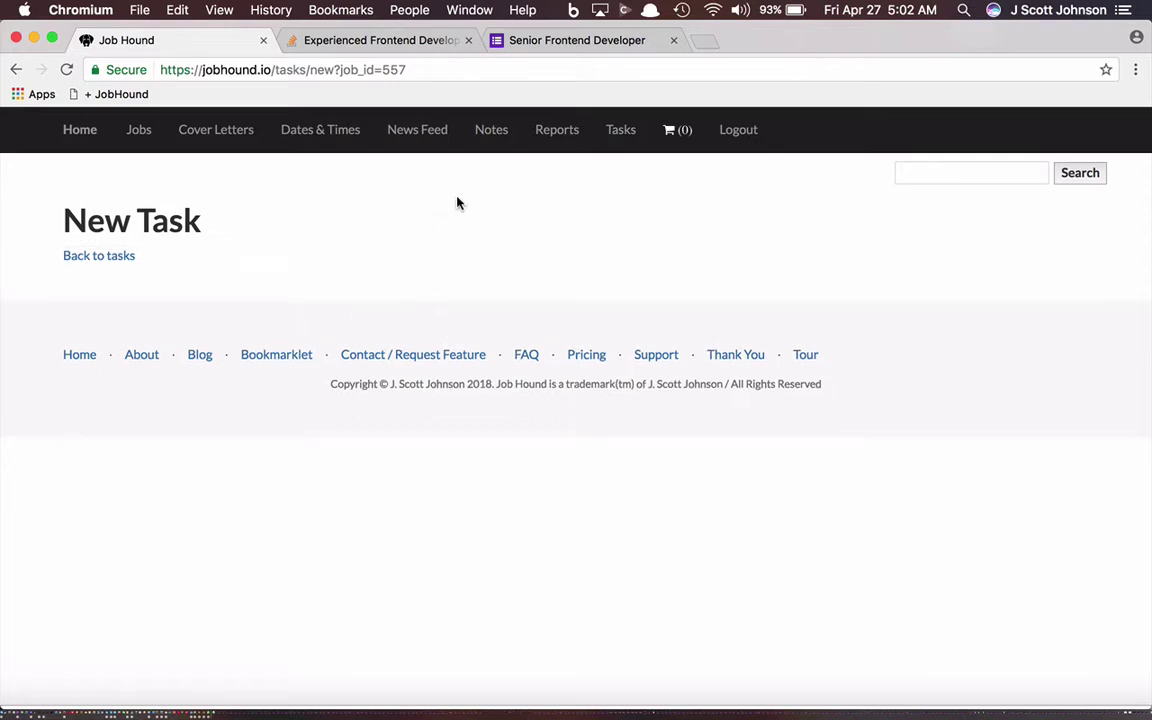
left_click(321, 145)
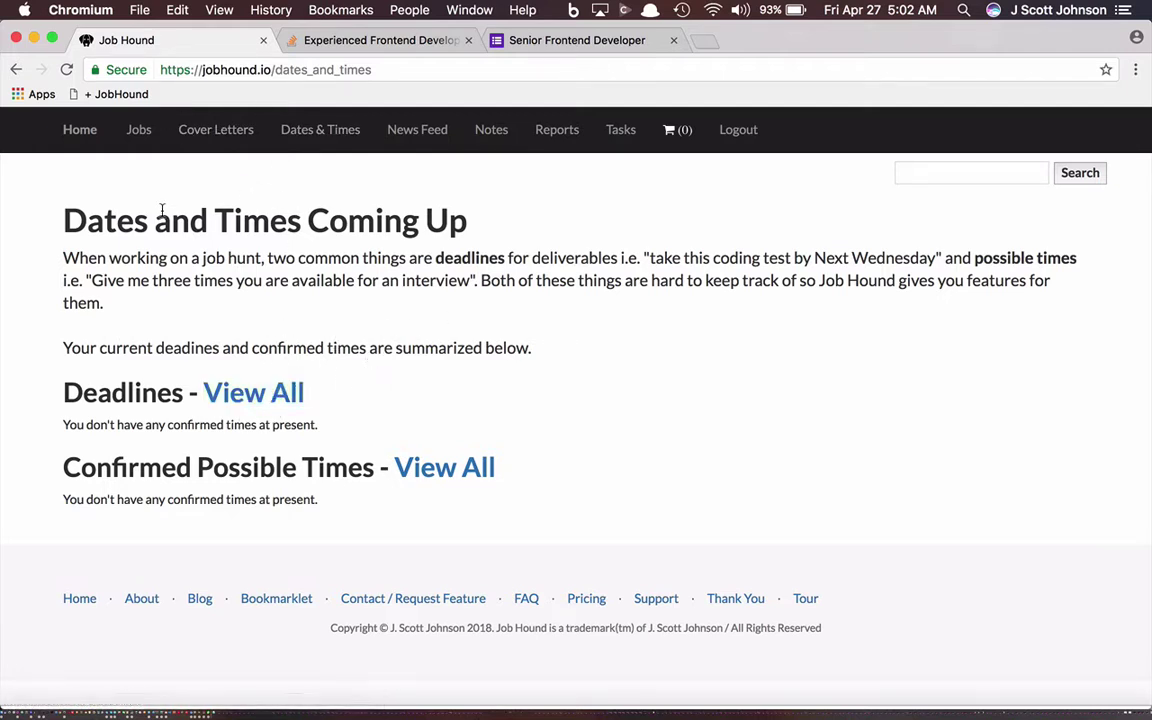
left_click(15, 69)
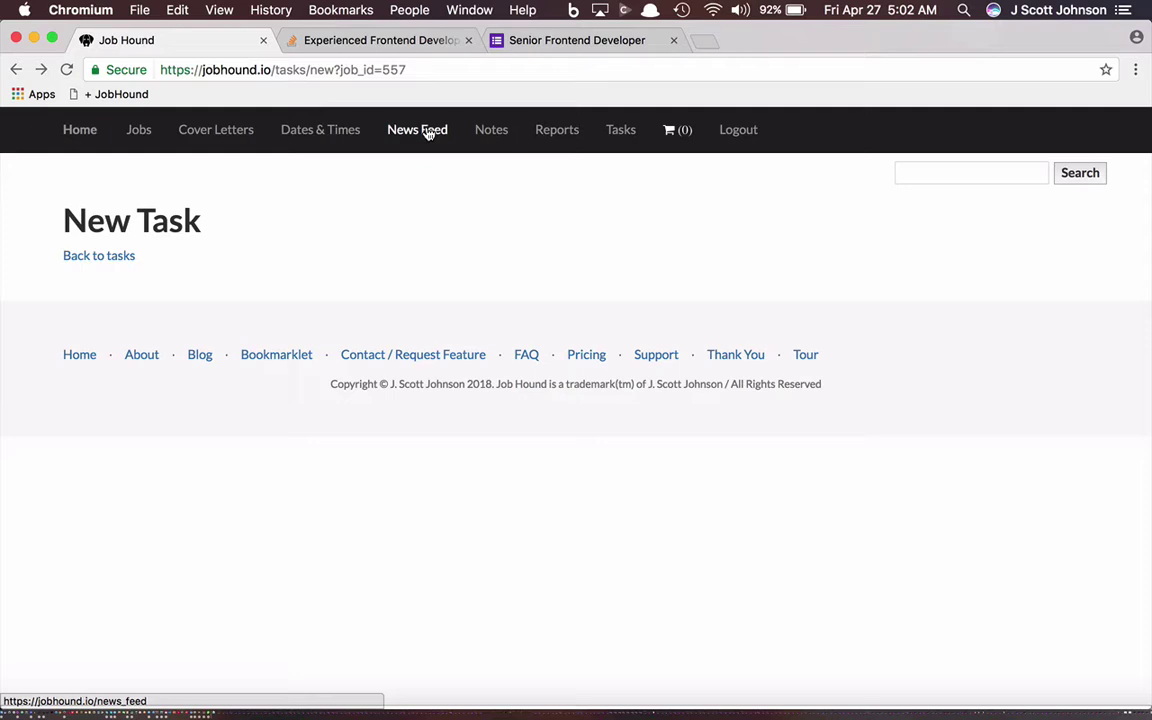
Step: Check the News Feed's Tierion HR interview entry, then bring up the All Jobs list
left_click(427, 133)
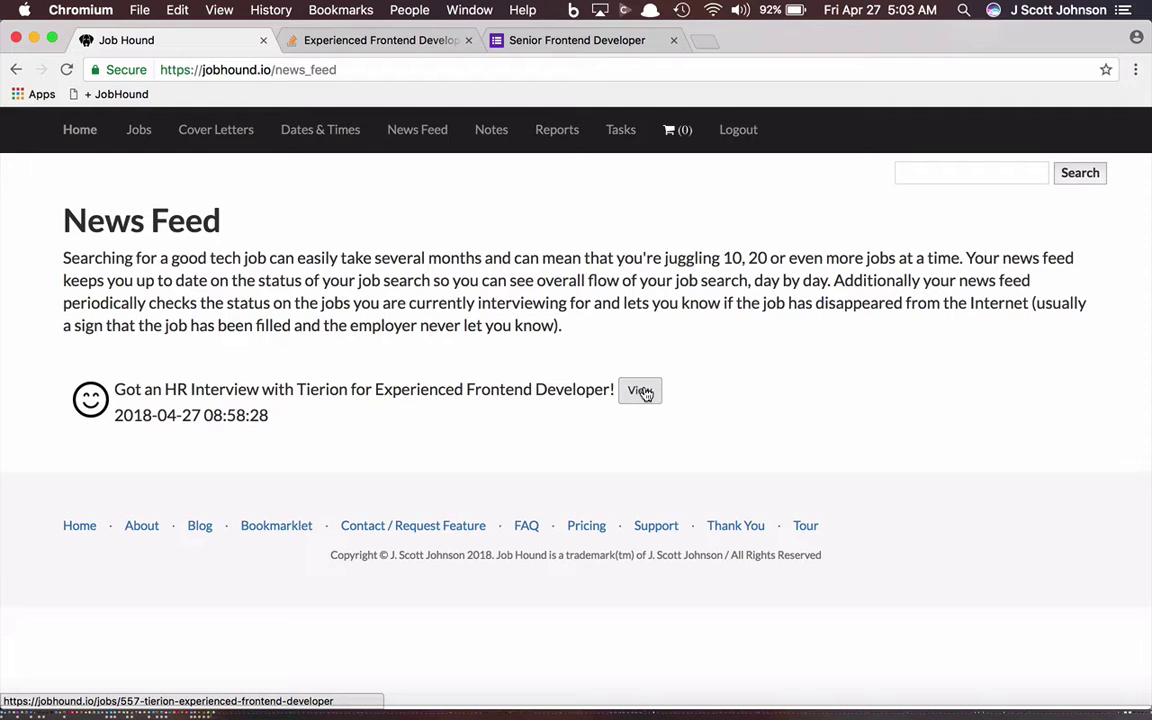
left_click(138, 129)
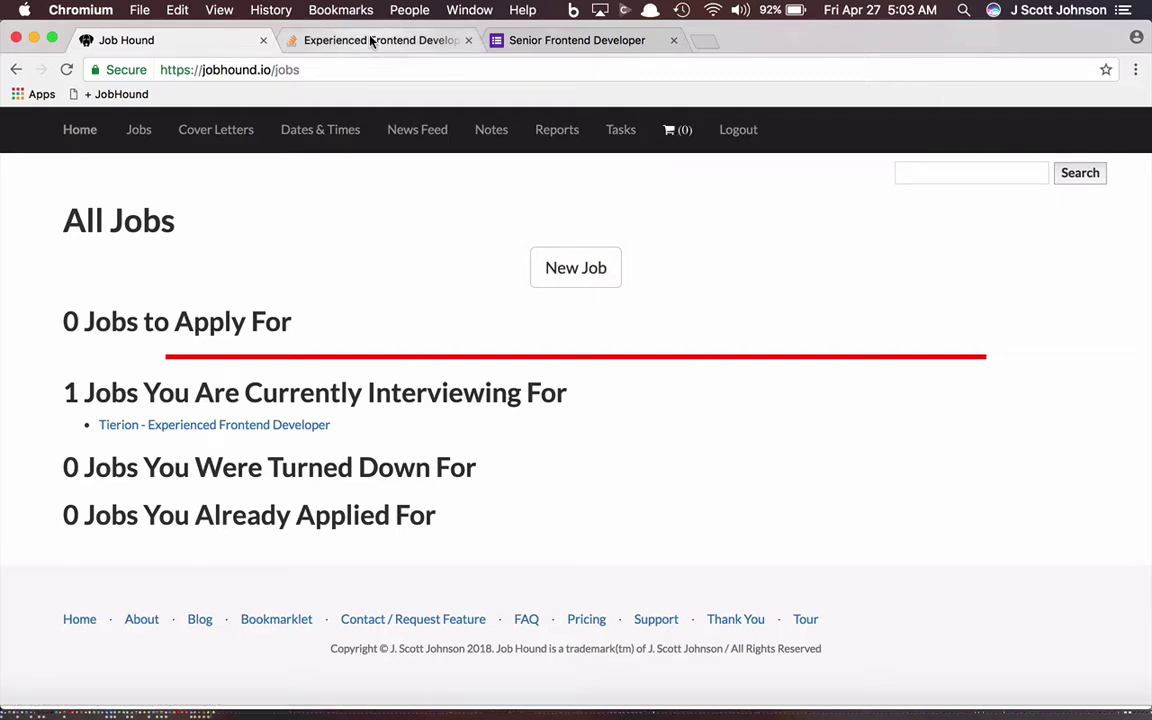
Step: Browse Stack Overflow Developer Jobs and open Mapillary's remote Front-End Developer posting
left_click(337, 40)
scroll(157, 240, "up", 5)
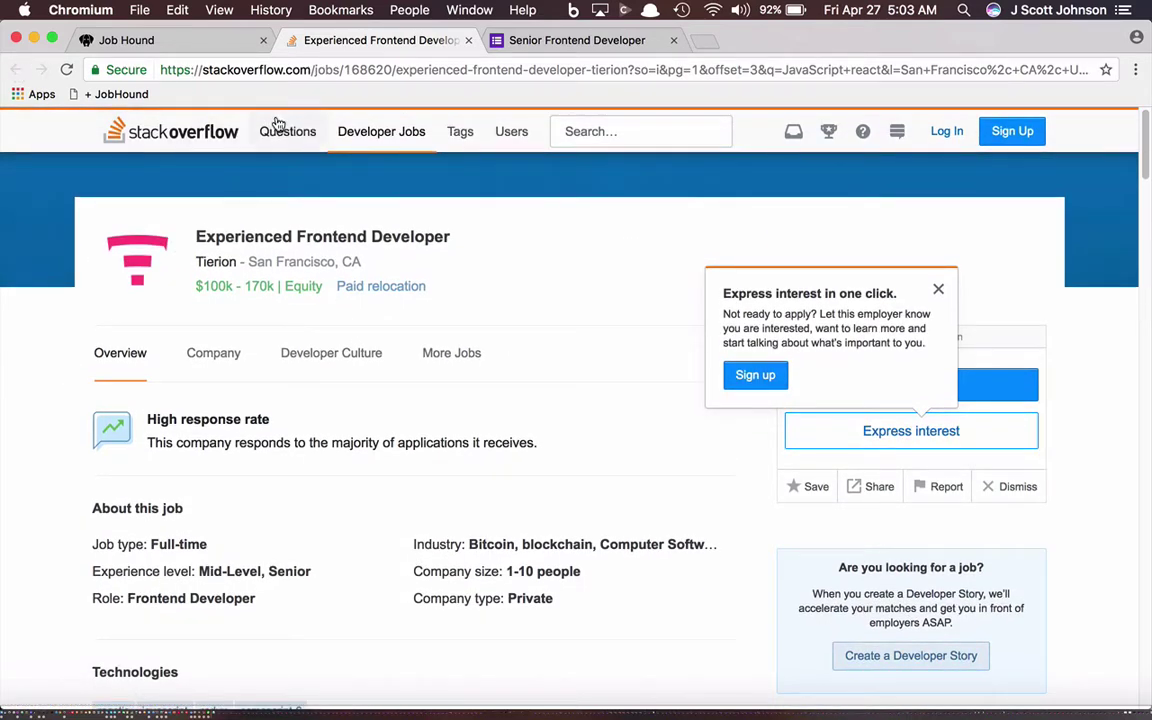
left_click(377, 133)
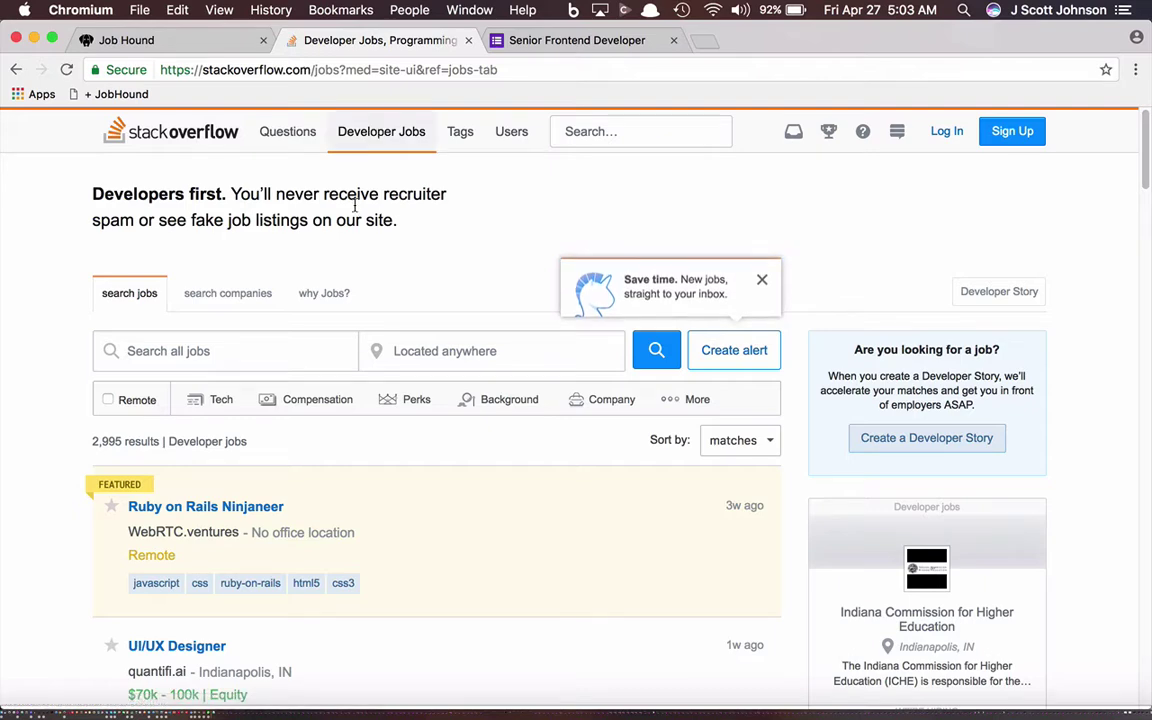
scroll(278, 520, "down", 5)
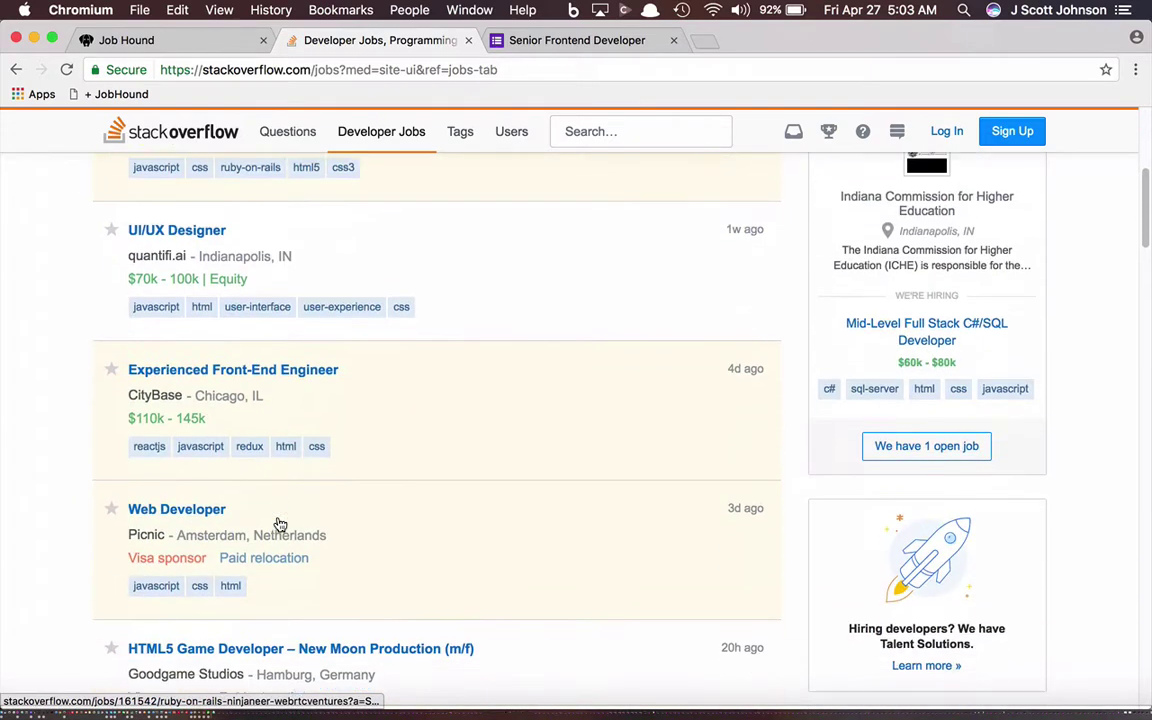
scroll(278, 520, "down", 3)
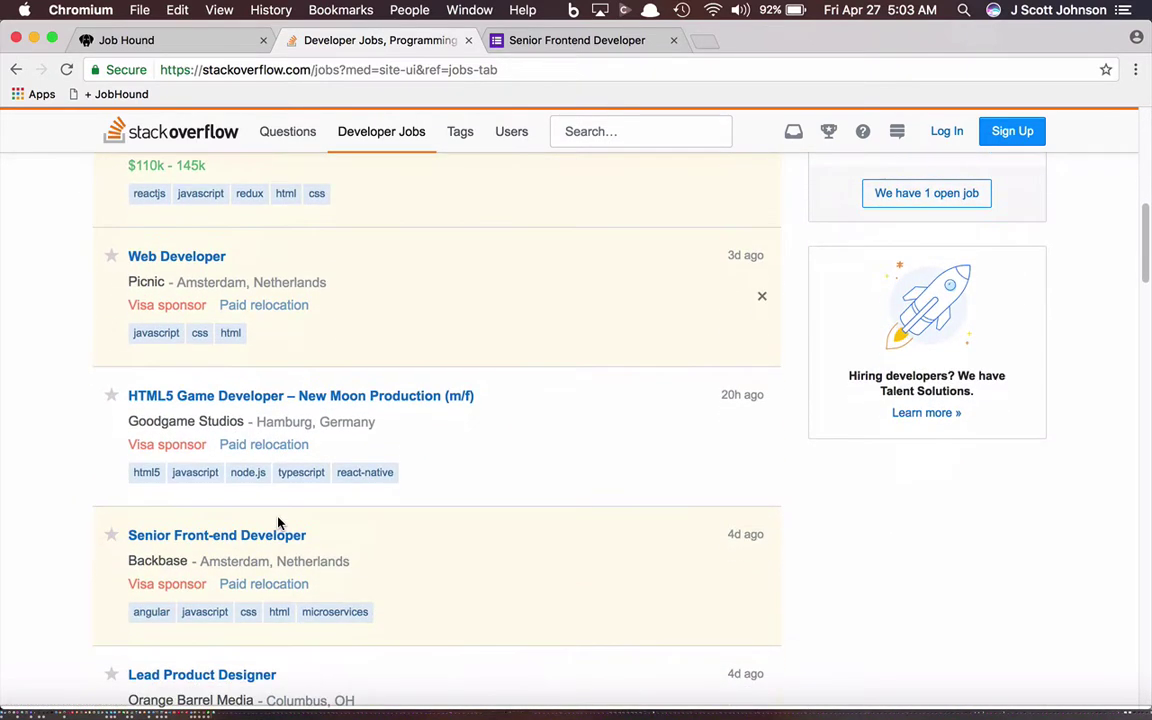
scroll(278, 520, "down", 1)
scroll(278, 521, "down", 1)
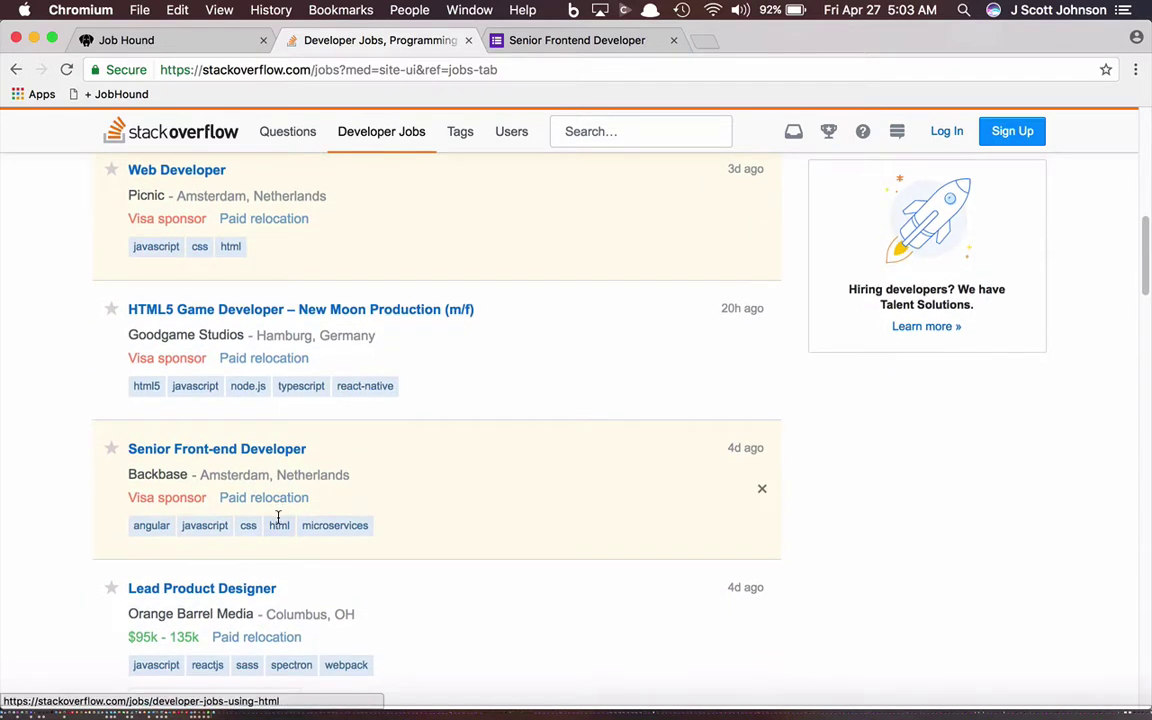
scroll(252, 470, "down", 2)
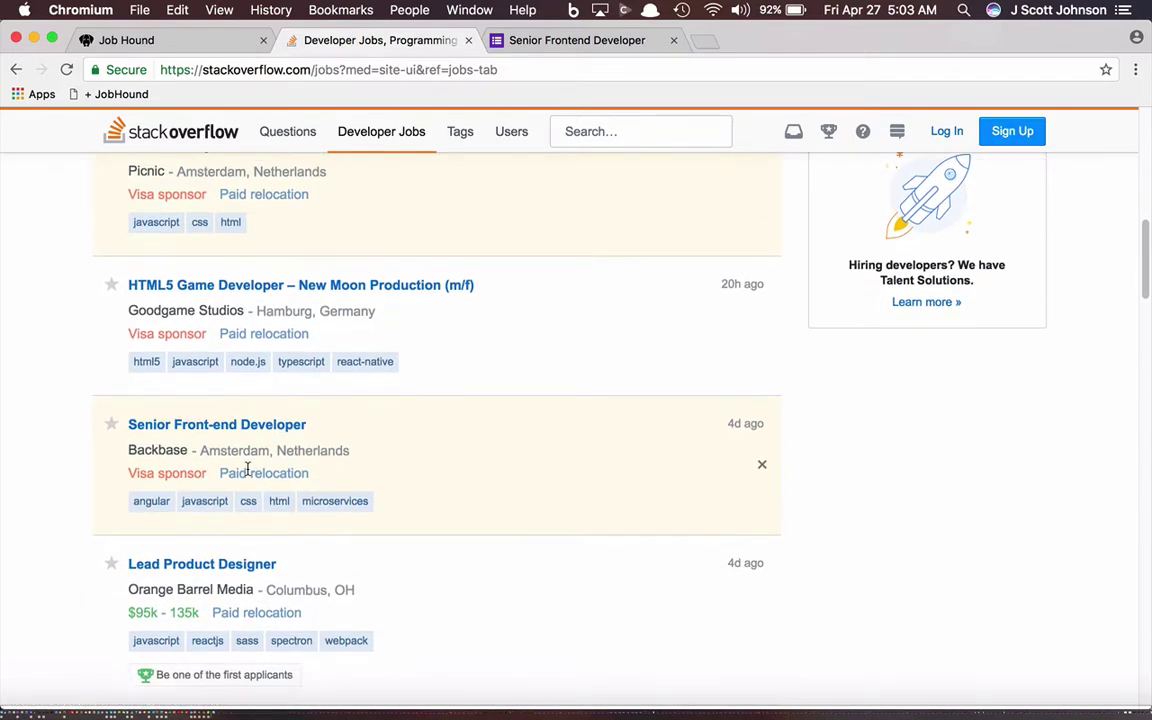
scroll(311, 430, "down", 5)
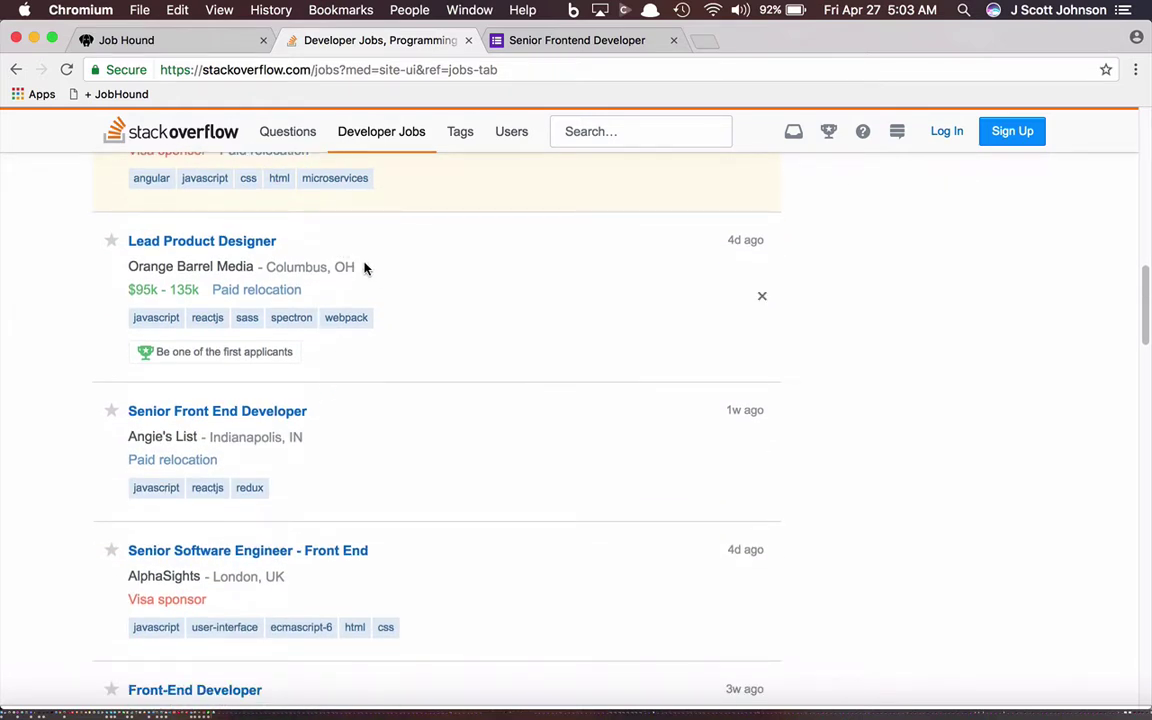
scroll(337, 332, "down", 5)
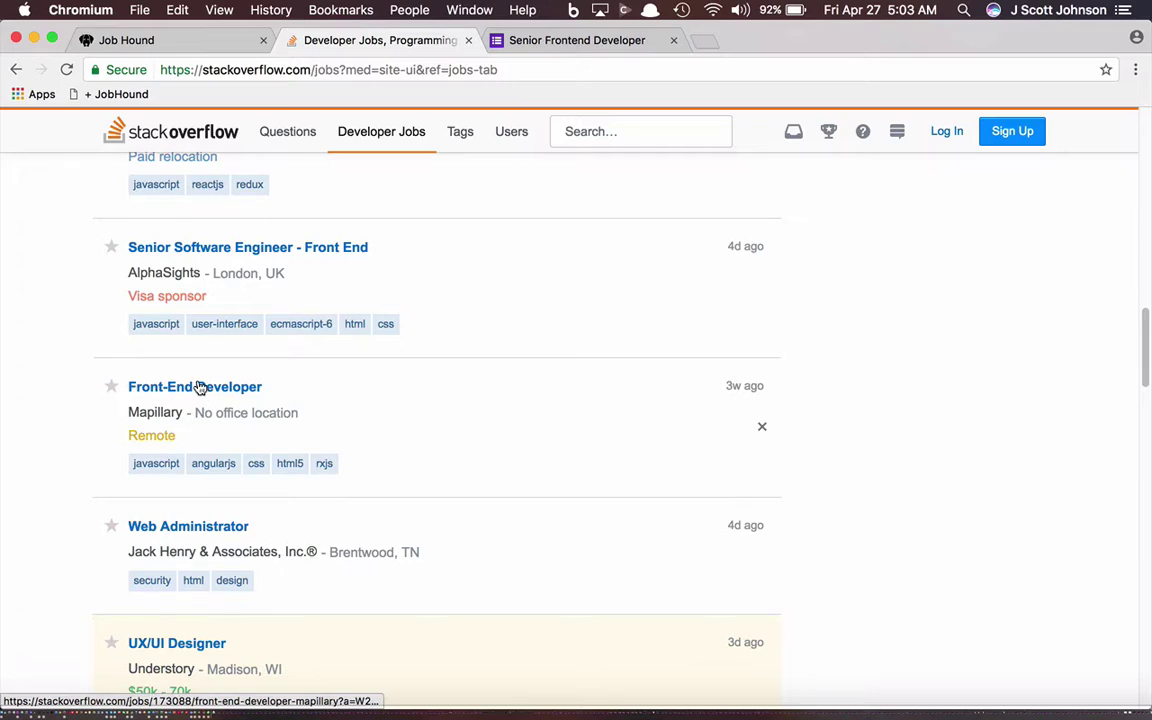
left_click(200, 389)
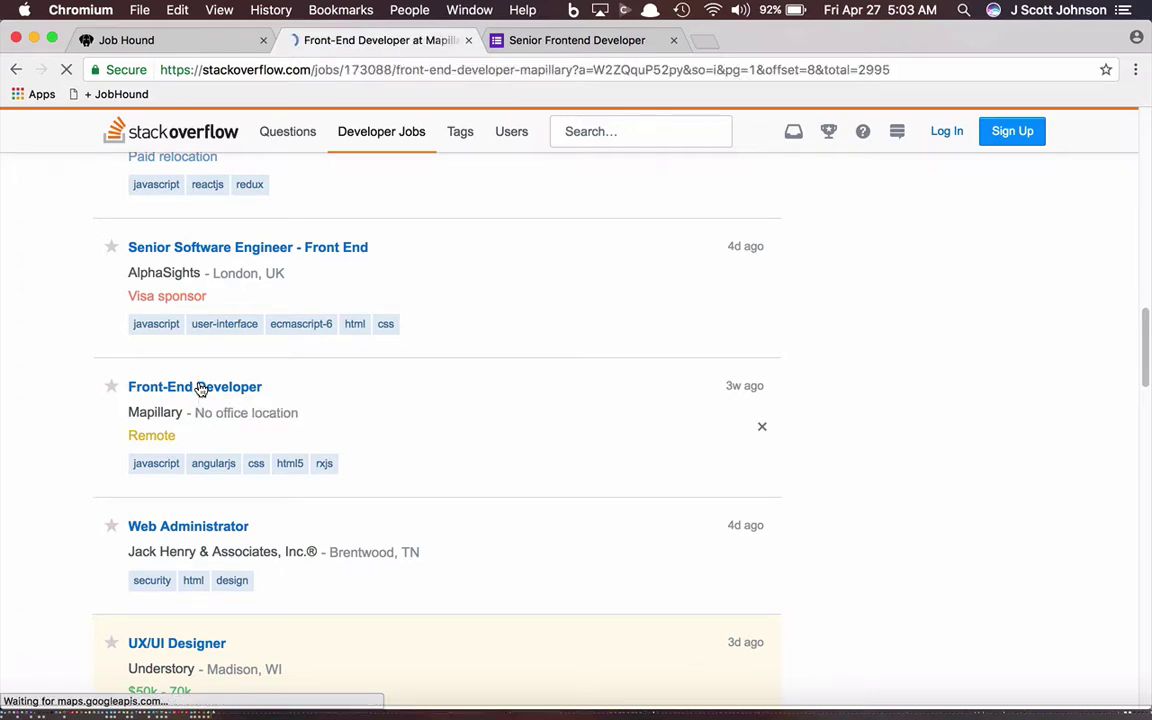
scroll(313, 451, "down", 6)
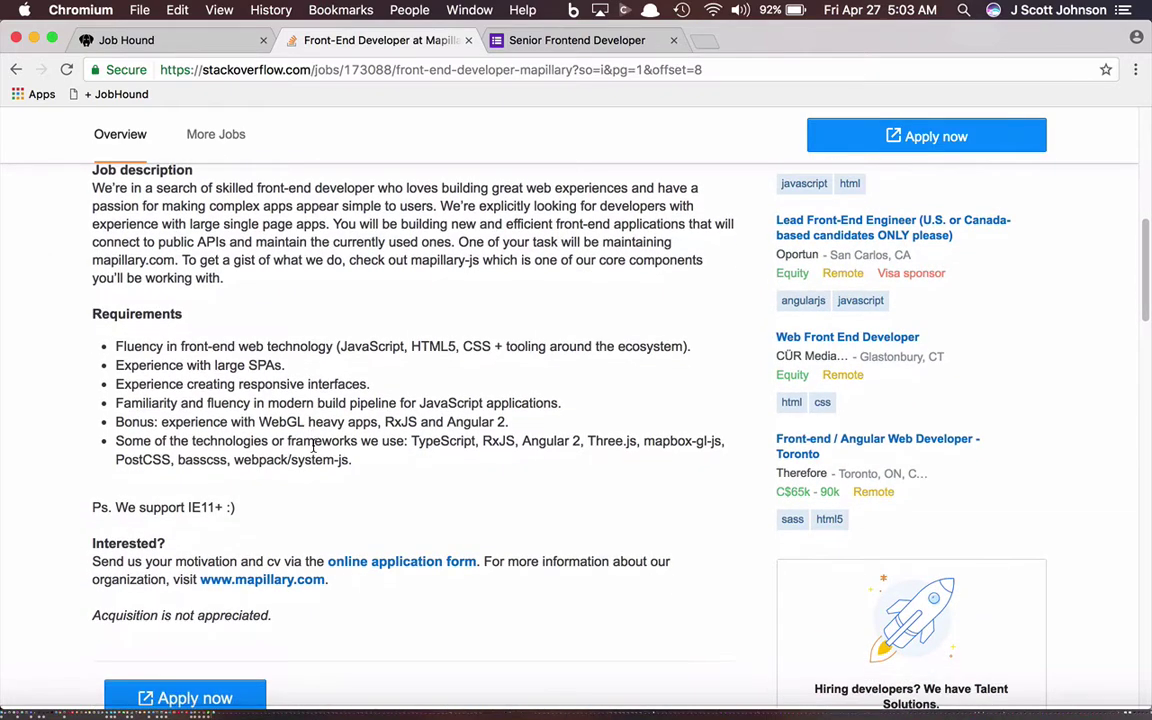
scroll(313, 451, "up", 6)
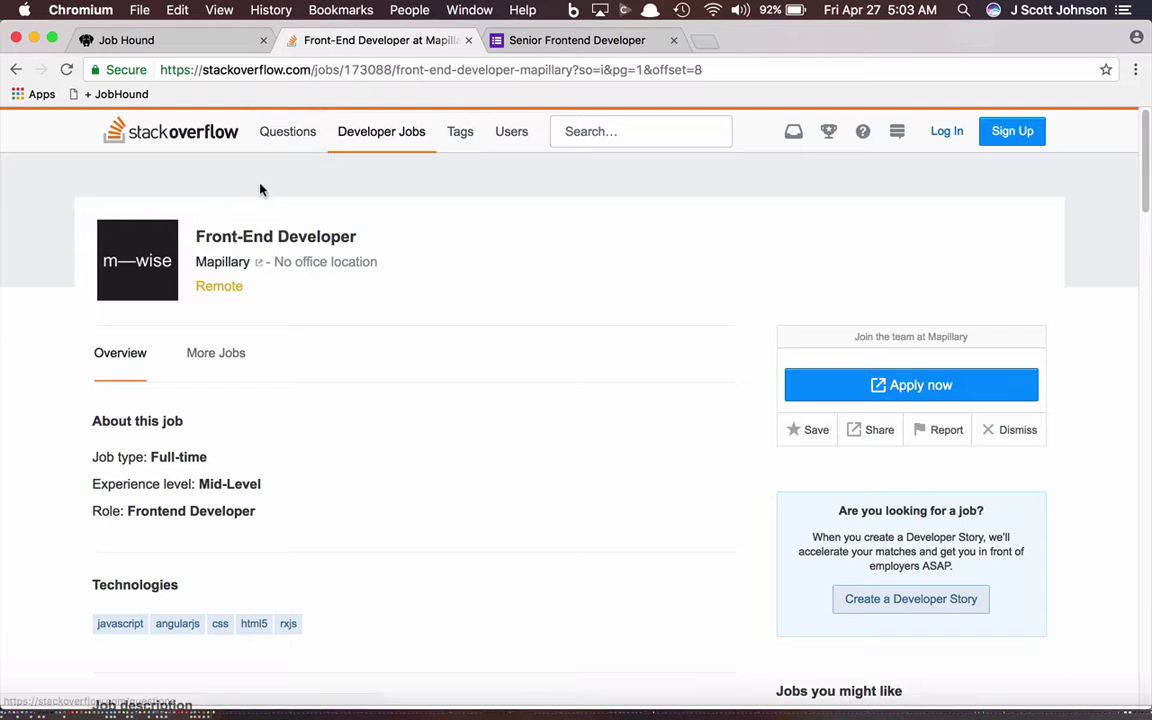
Step: Import and save the Mapillary posting as a job, then filter to Jobs to Apply For
left_click(100, 94)
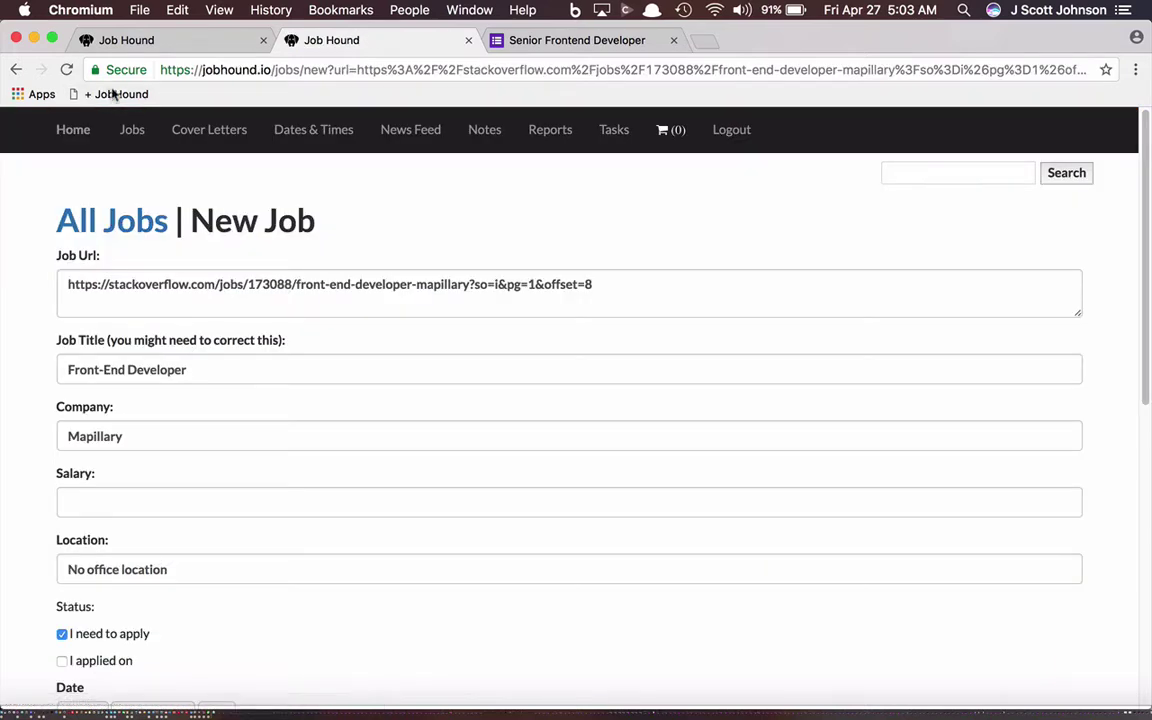
scroll(322, 298, "down", 3)
scroll(322, 298, "down", 3)
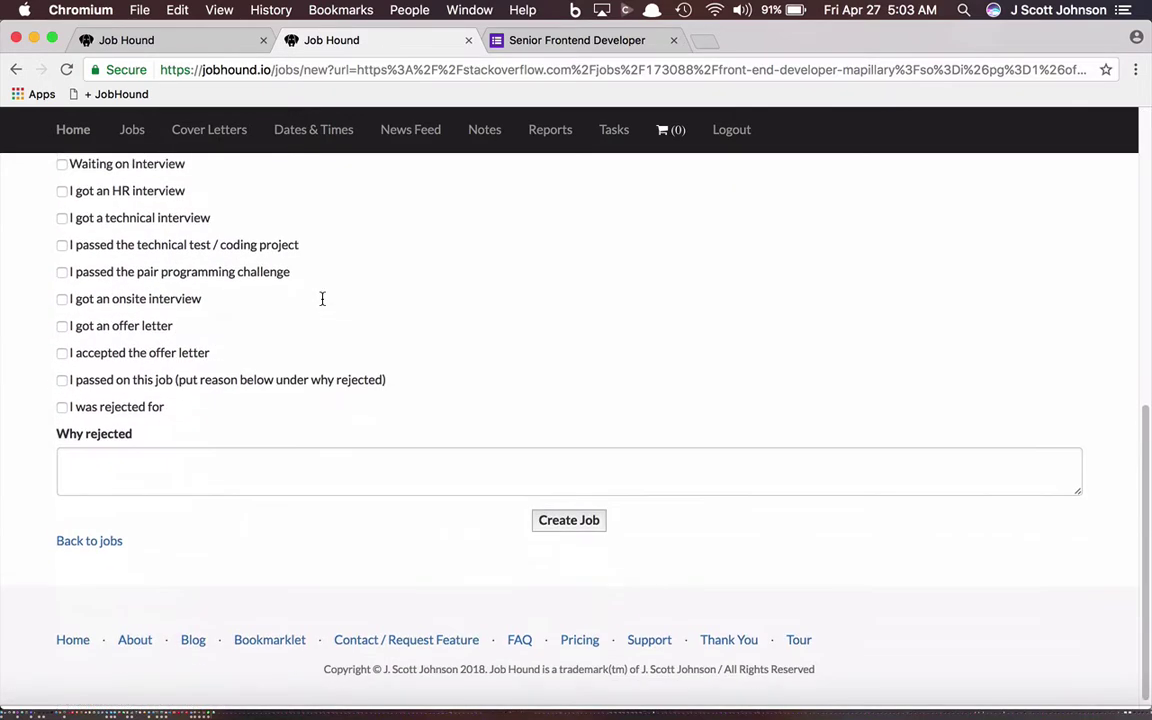
left_click(597, 511)
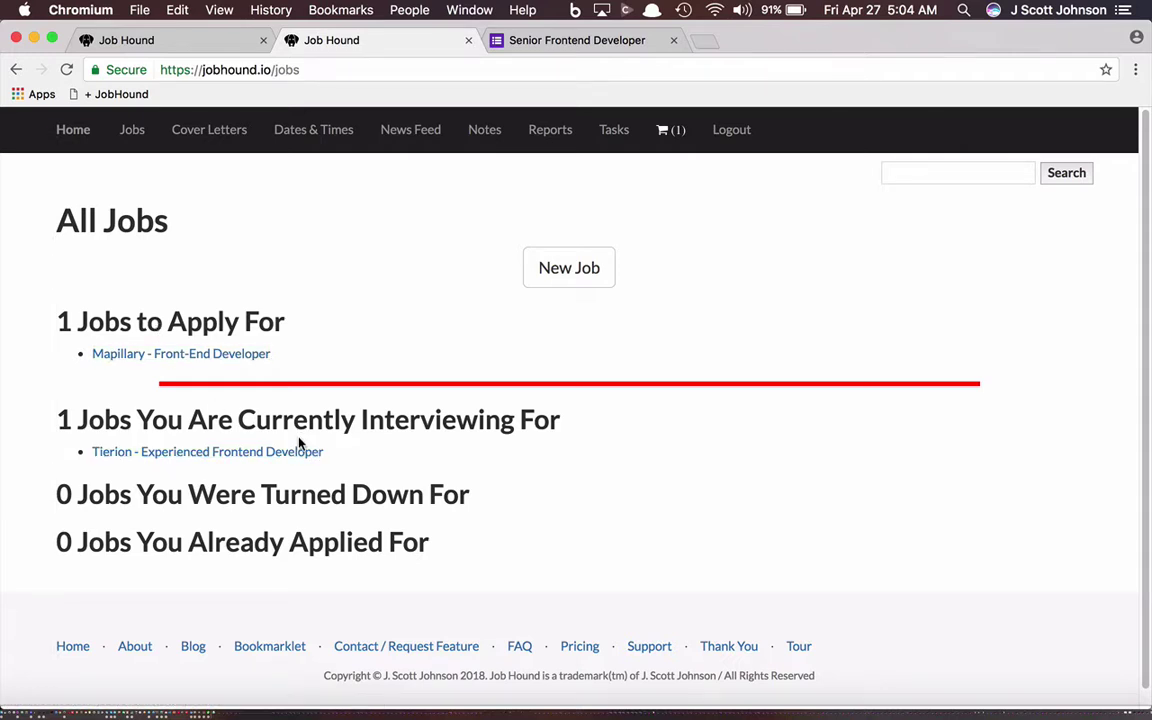
left_click(665, 128)
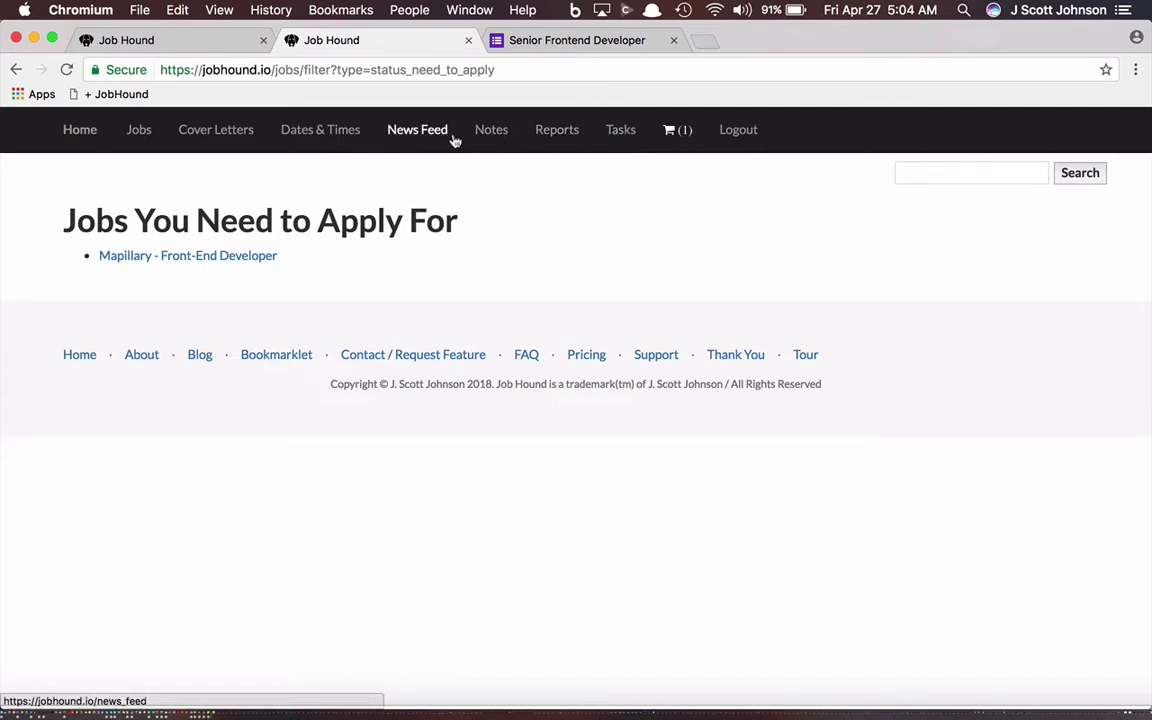
Step: Mark the Mapillary job as rejected with reason 'Didn't have Redux experience' and update it
left_click(206, 258)
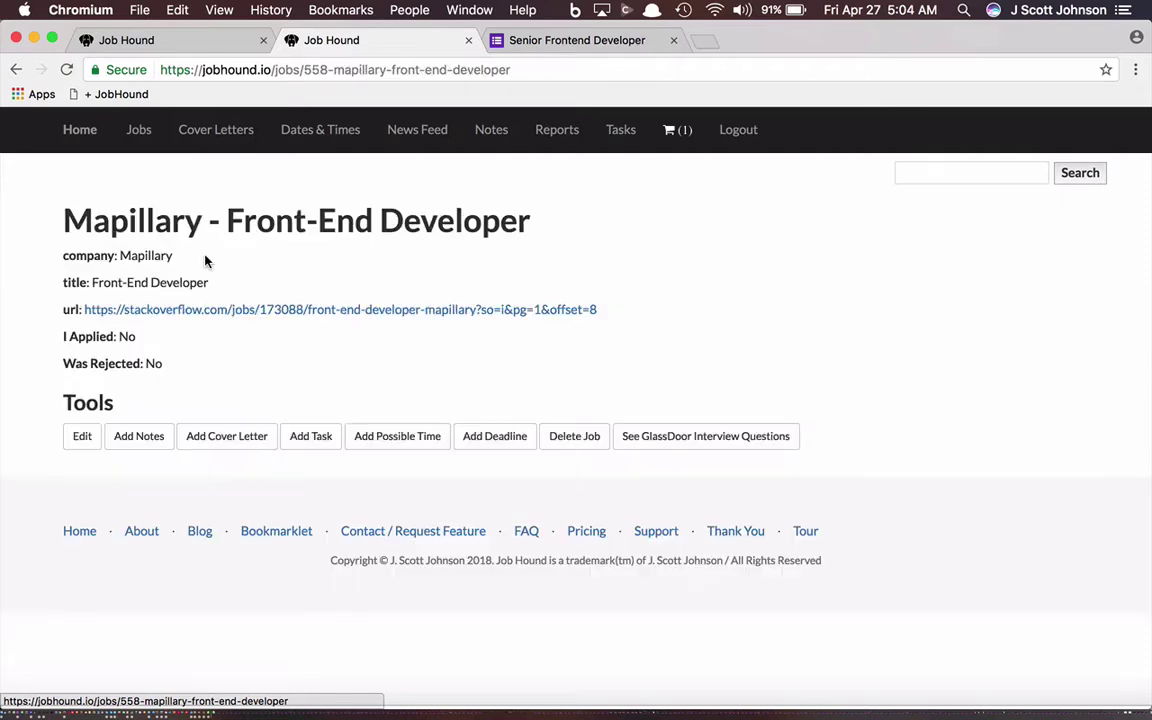
left_click(82, 438)
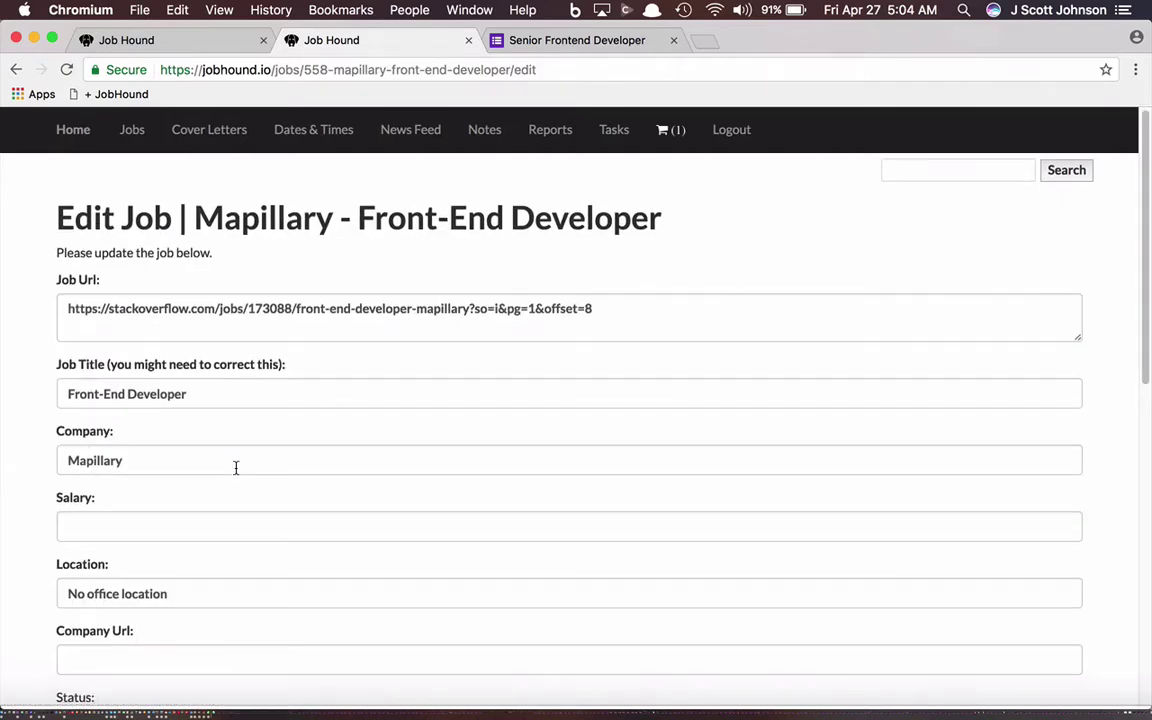
scroll(236, 467, "down", 10)
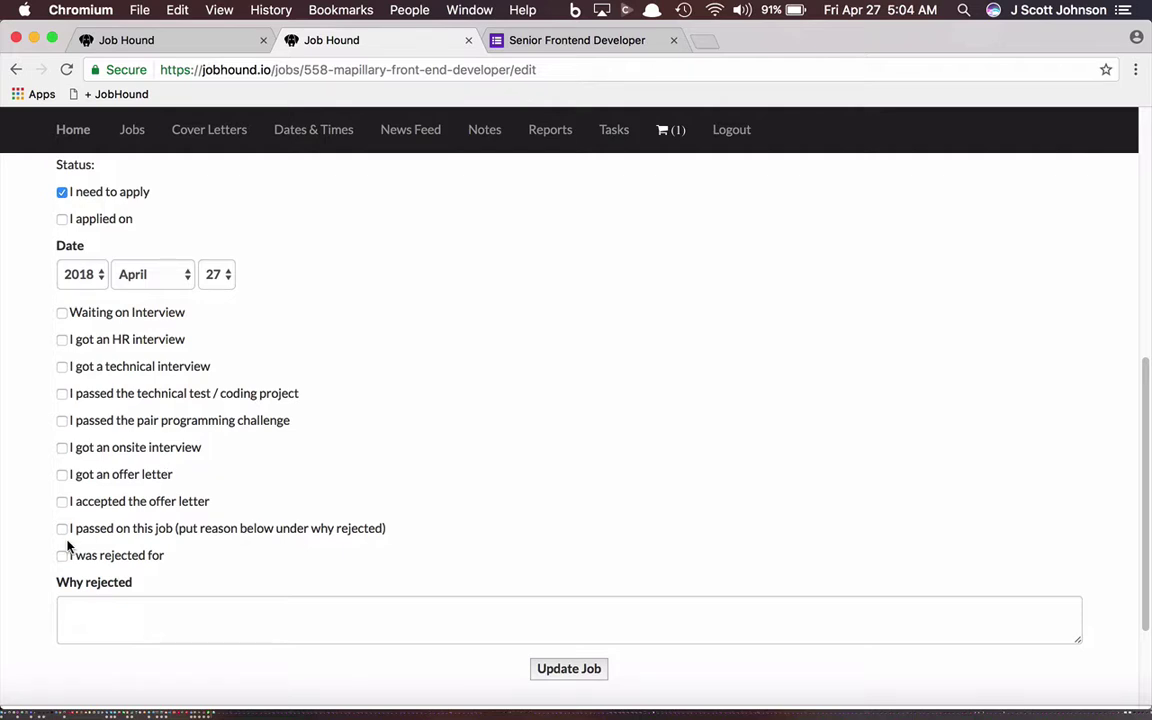
left_click(61, 555)
left_click(116, 602)
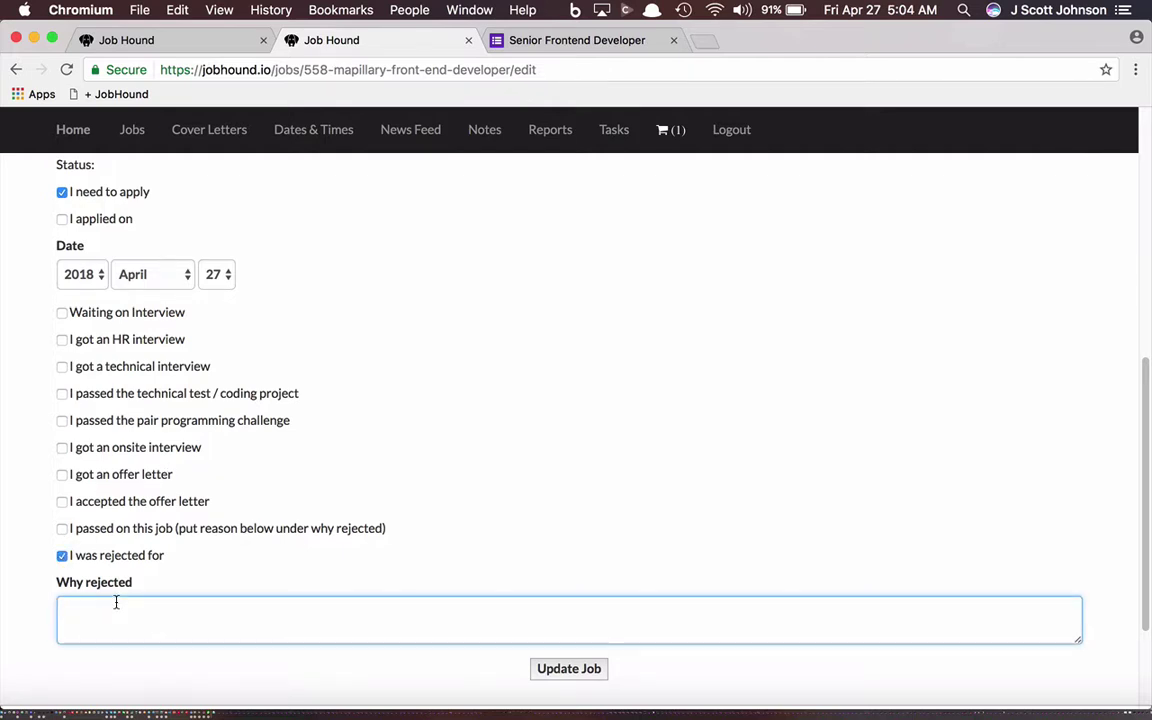
type("Didn't have Redux experience")
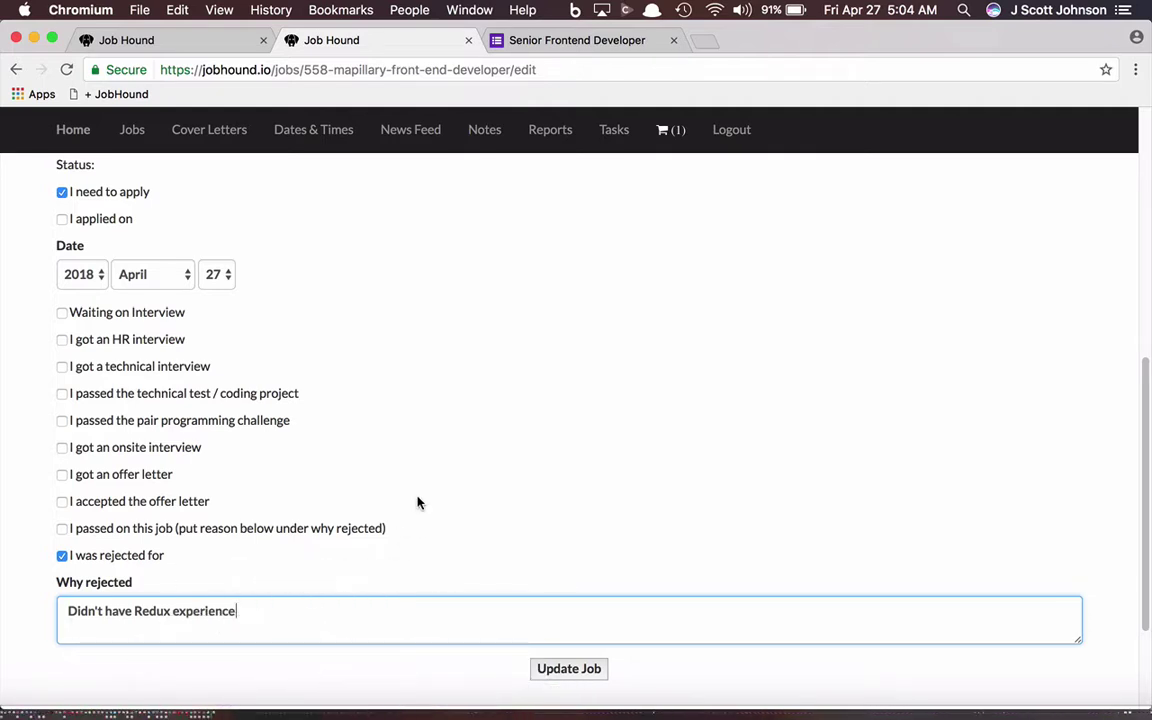
left_click(572, 669)
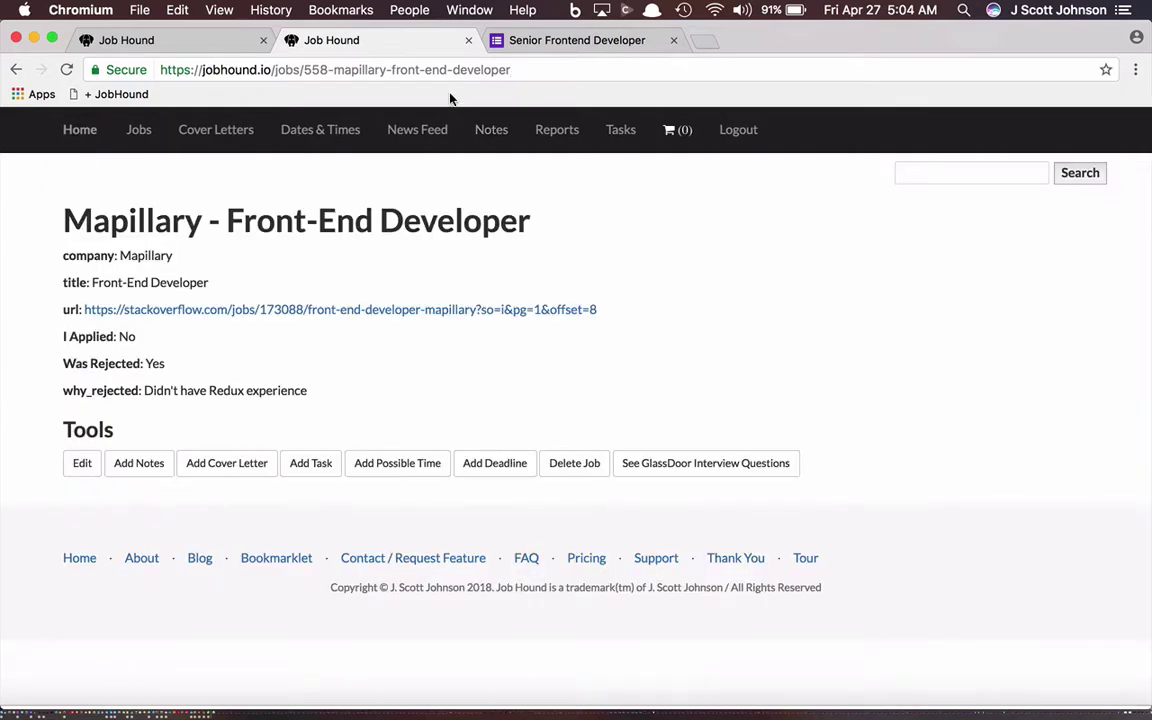
Step: Check the News Feed for the Mapillary rejection, then view the All Jobs list
left_click(408, 133)
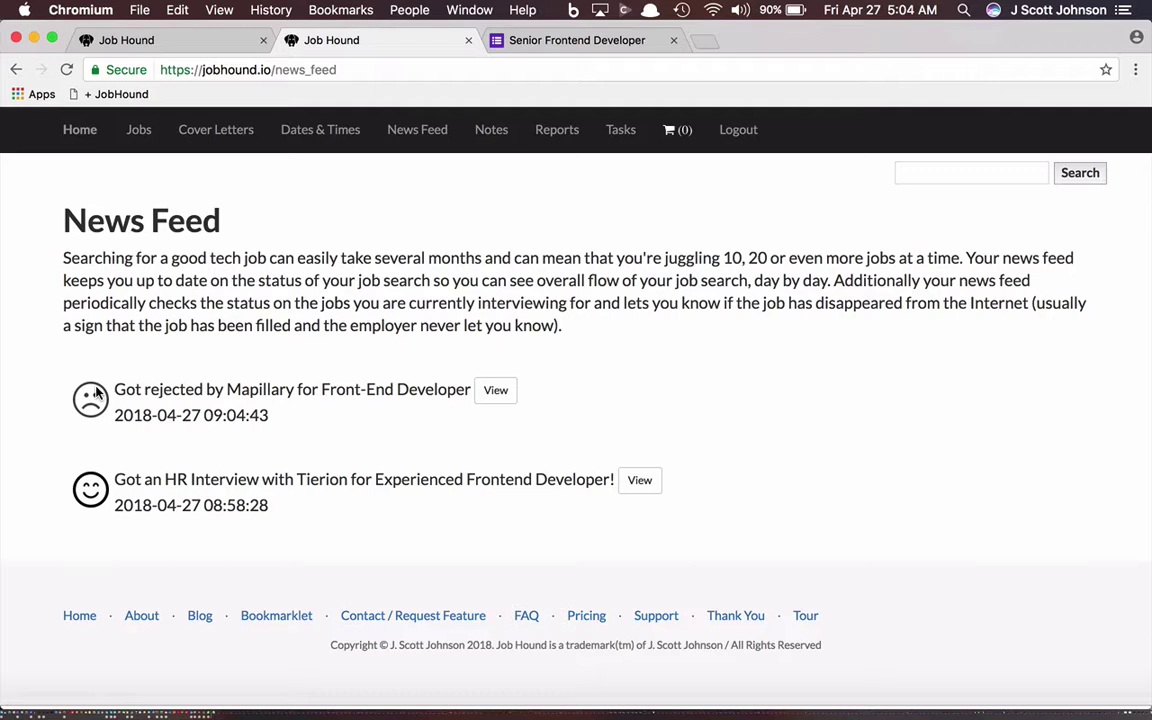
left_click(139, 130)
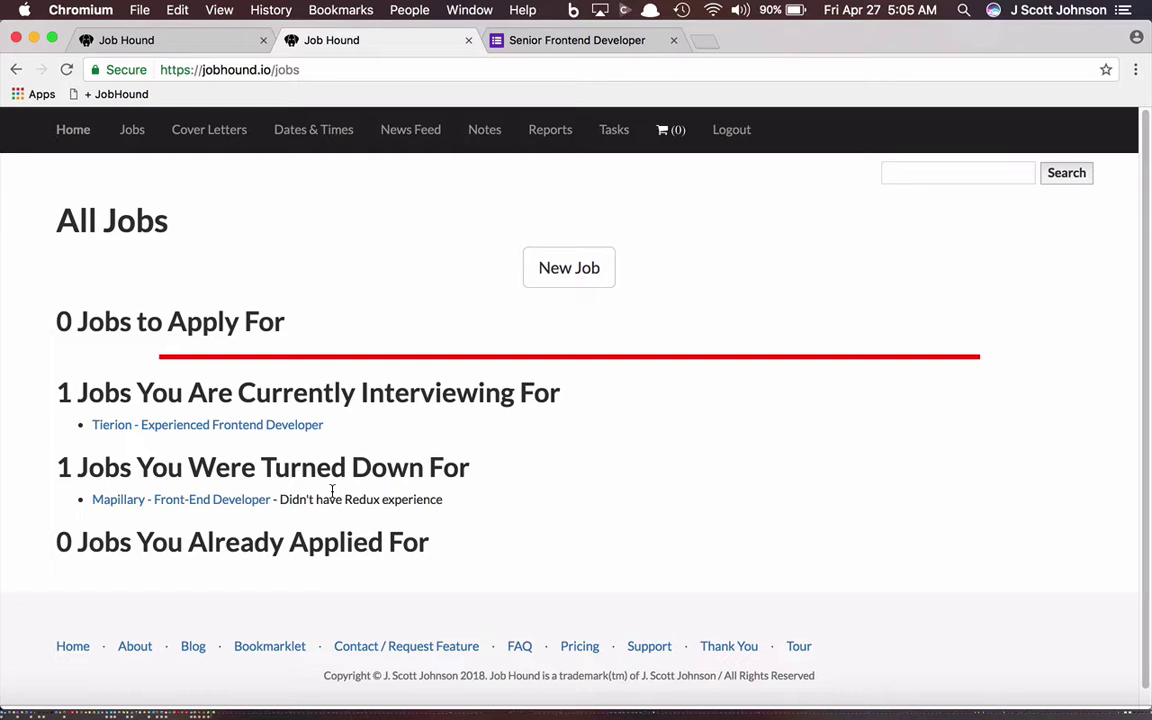
Step: Review the Companies report showing Tierion as successful, then return to Reports
left_click(546, 131)
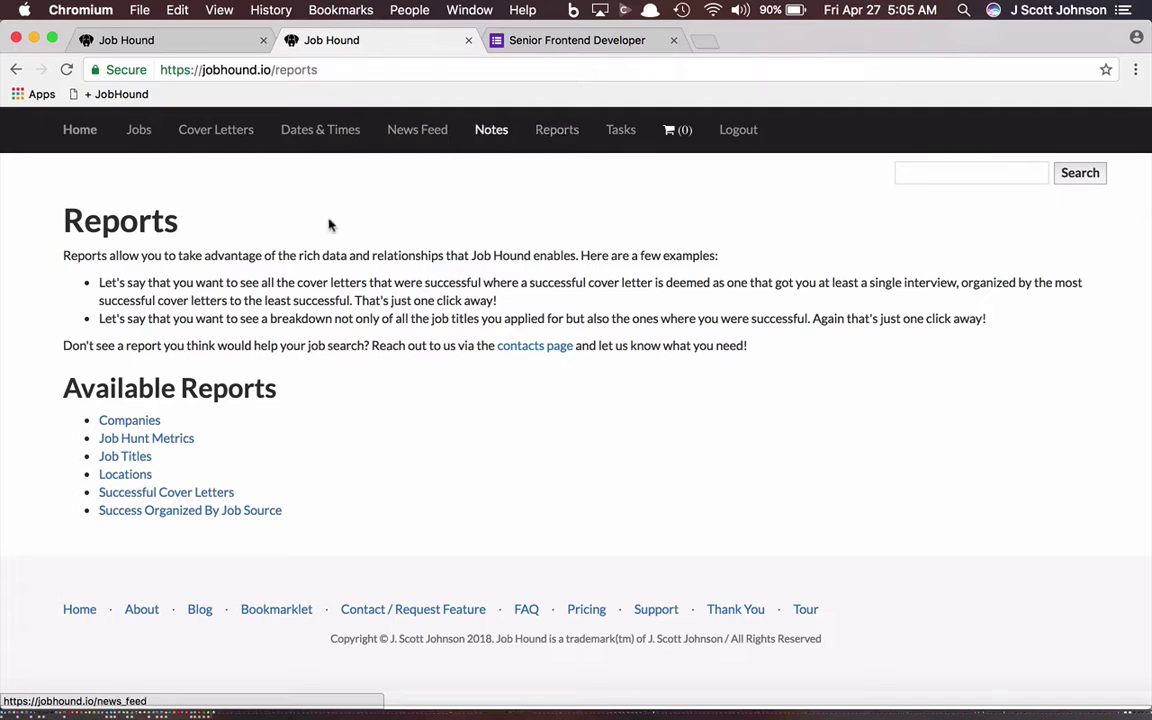
left_click(121, 421)
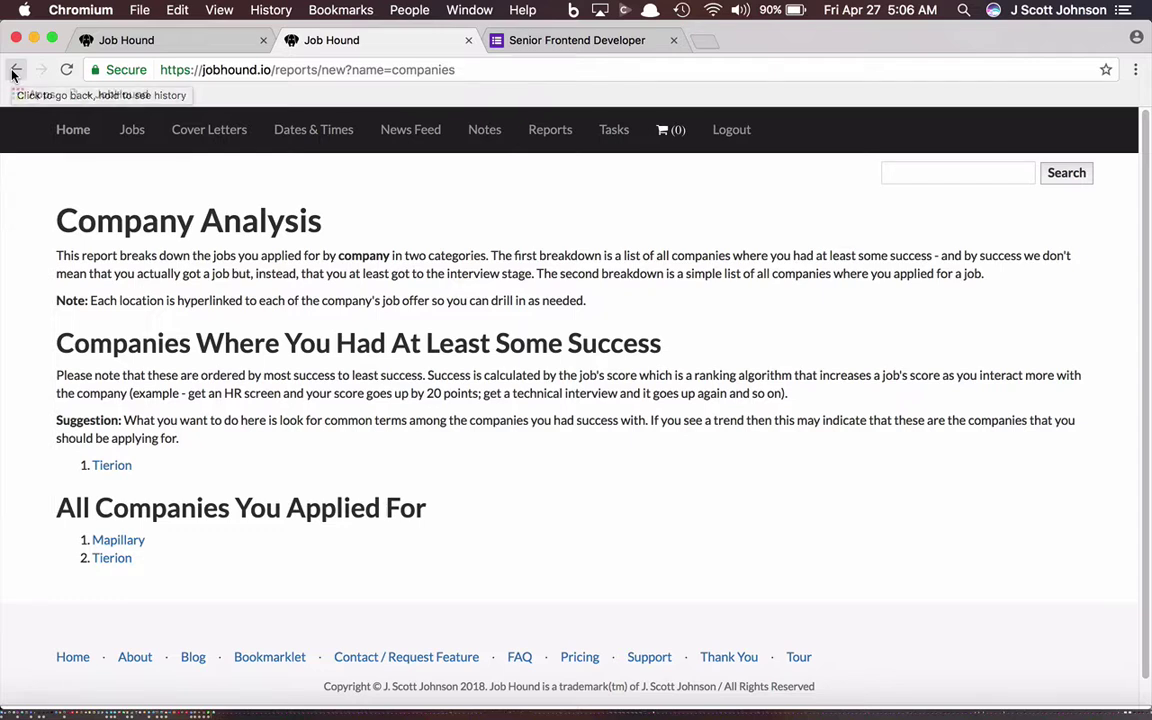
key("super+shift+b")
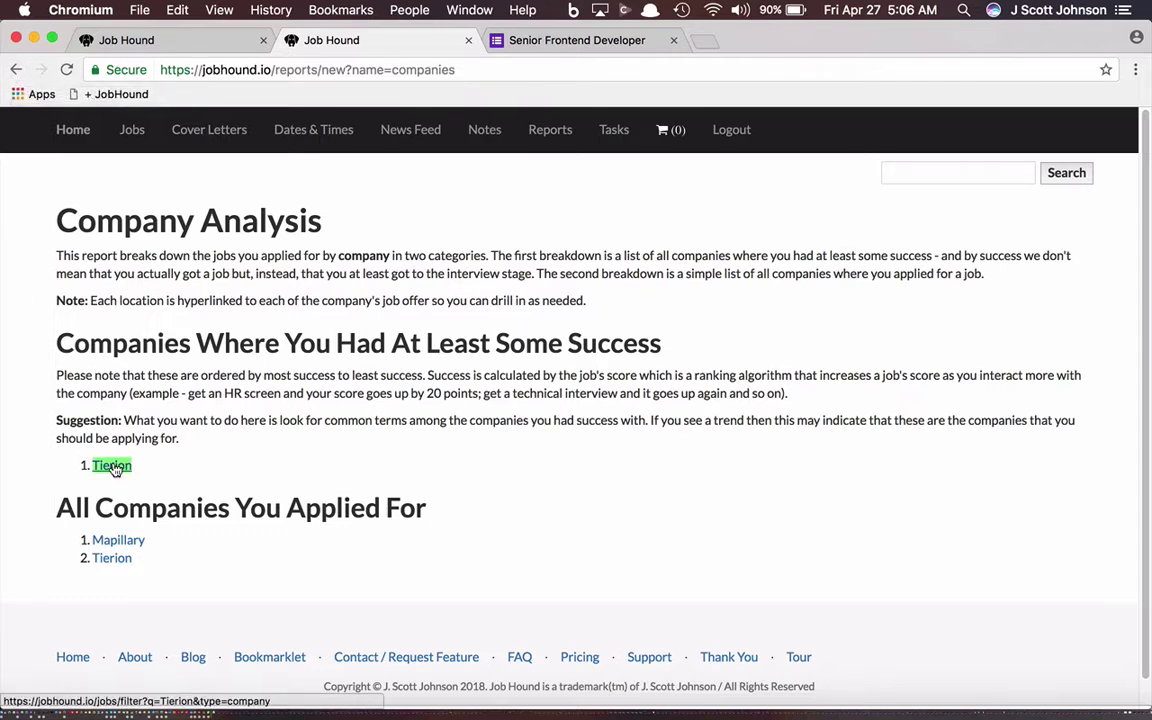
left_click(17, 70)
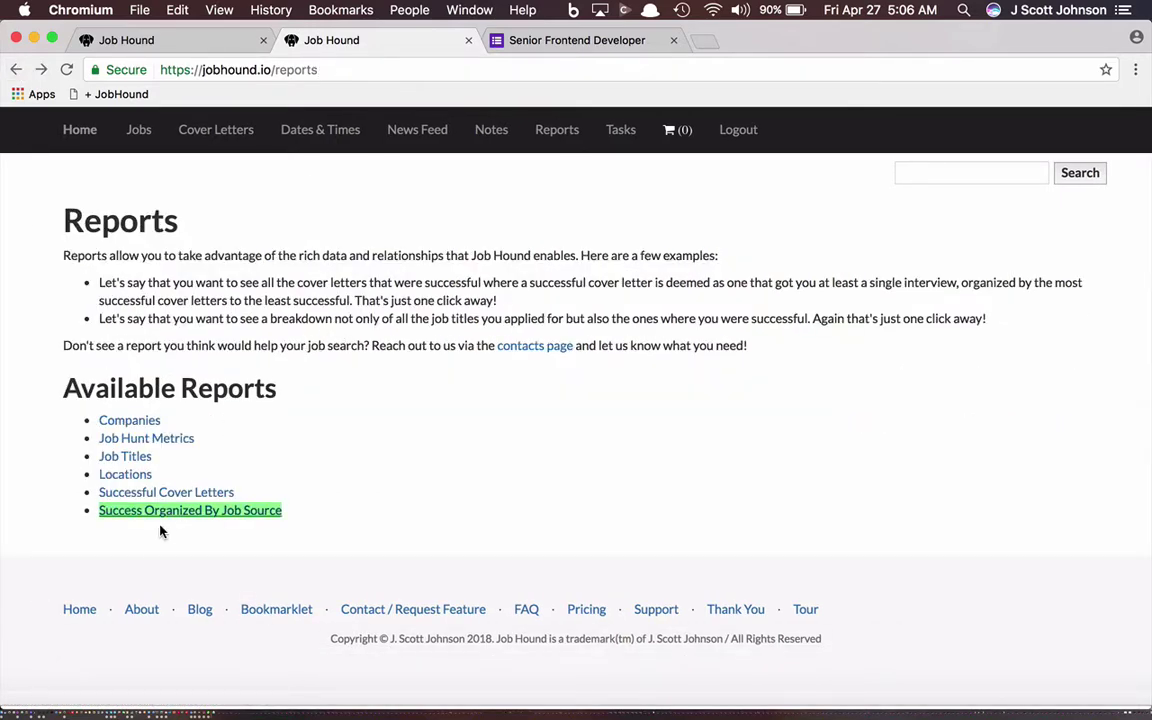
Step: Read the Successful Cover Letters report, selecting the Tierion letter text, then return to Reports
left_click(154, 492)
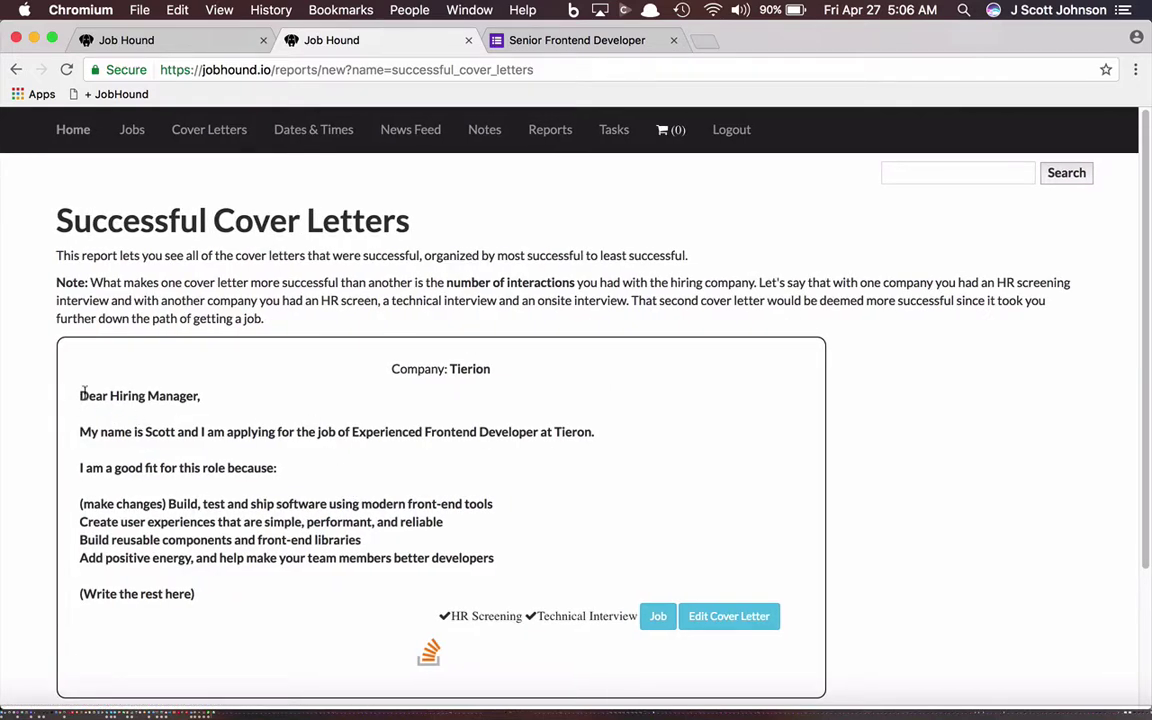
left_click_drag(74, 354, 206, 609)
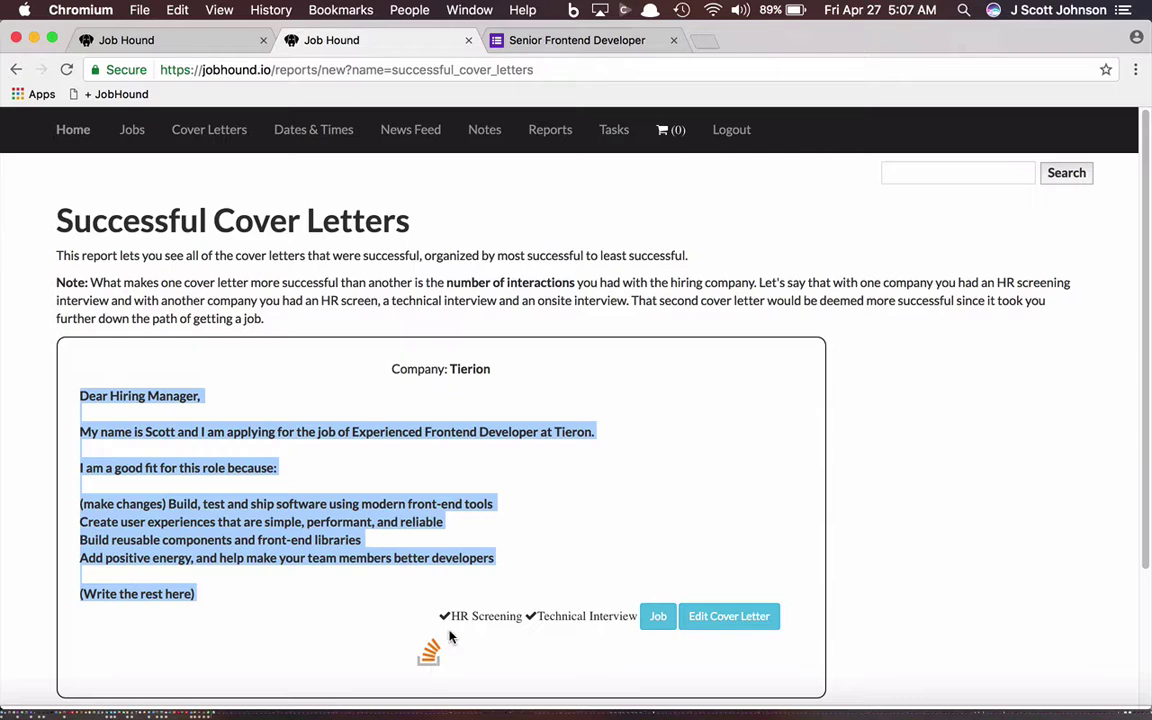
left_click(16, 69)
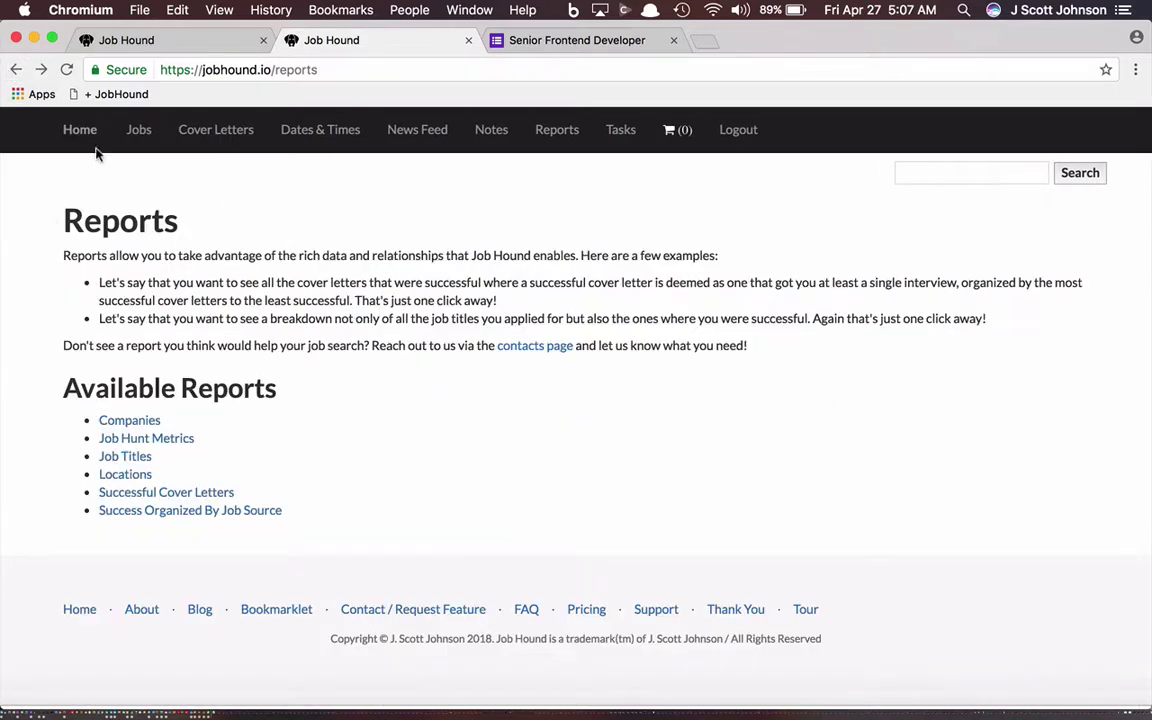
Step: Inspect Job Hunt Stats, highlighting the NaN applied percentage and Average Days to Job Offer
left_click(144, 442)
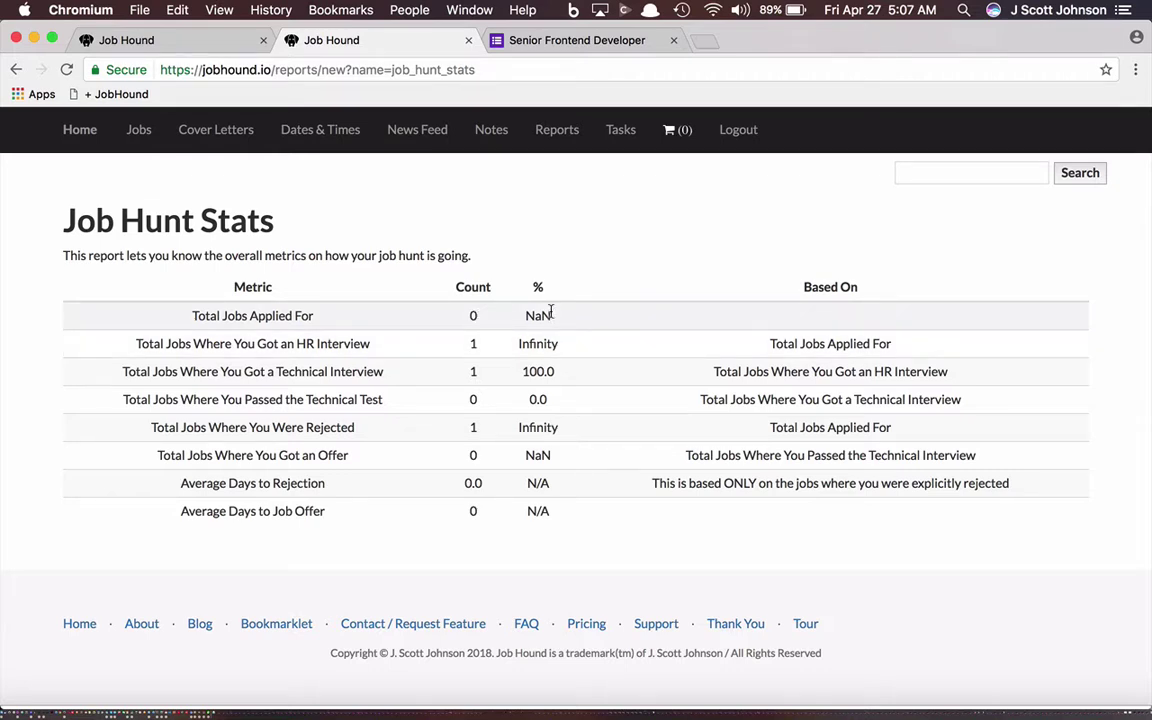
left_click_drag(549, 314, 525, 314)
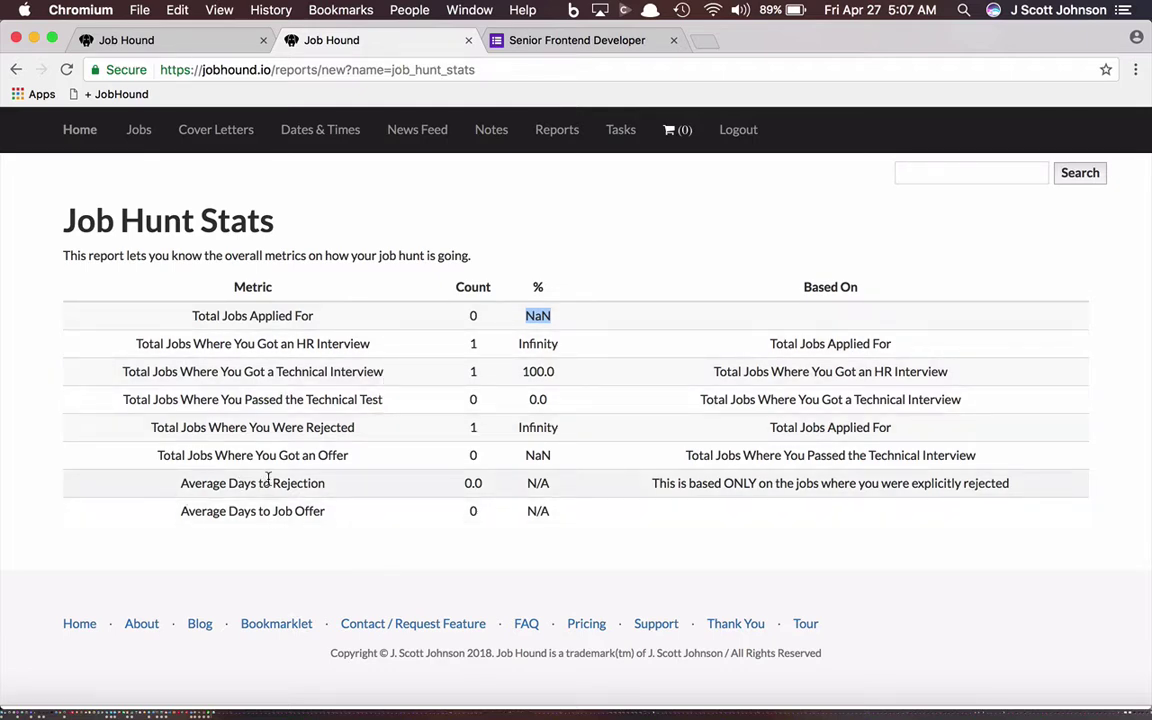
left_click_drag(326, 511, 195, 503)
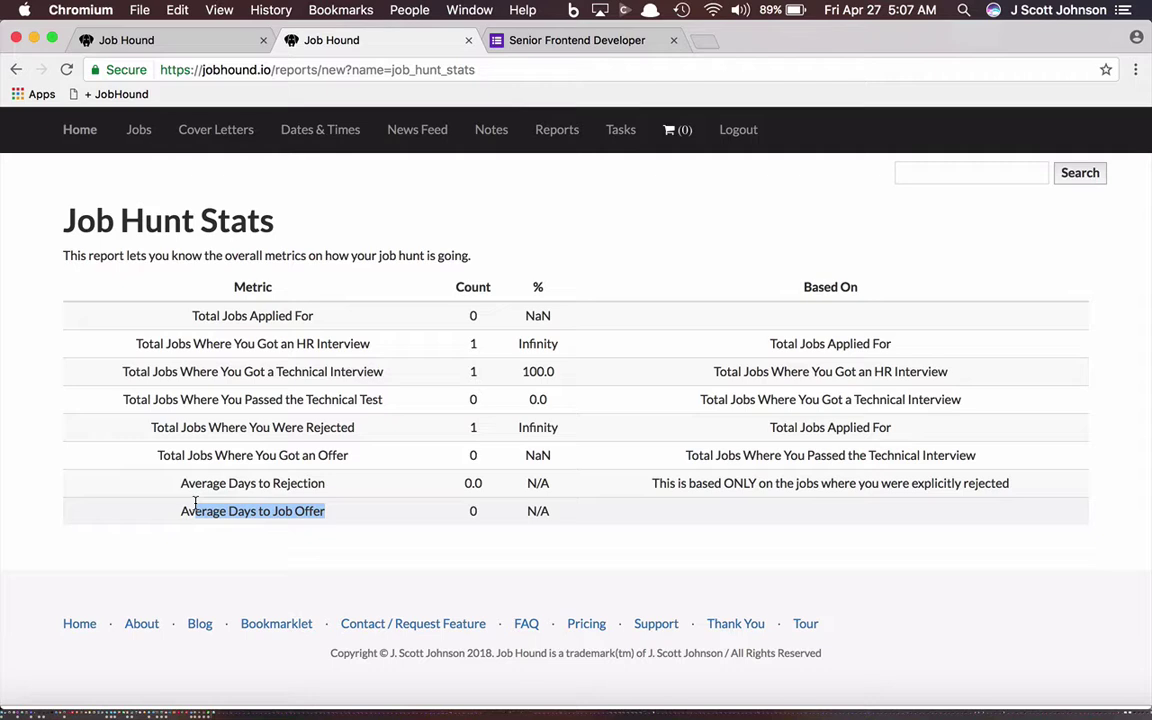
left_click(14, 69)
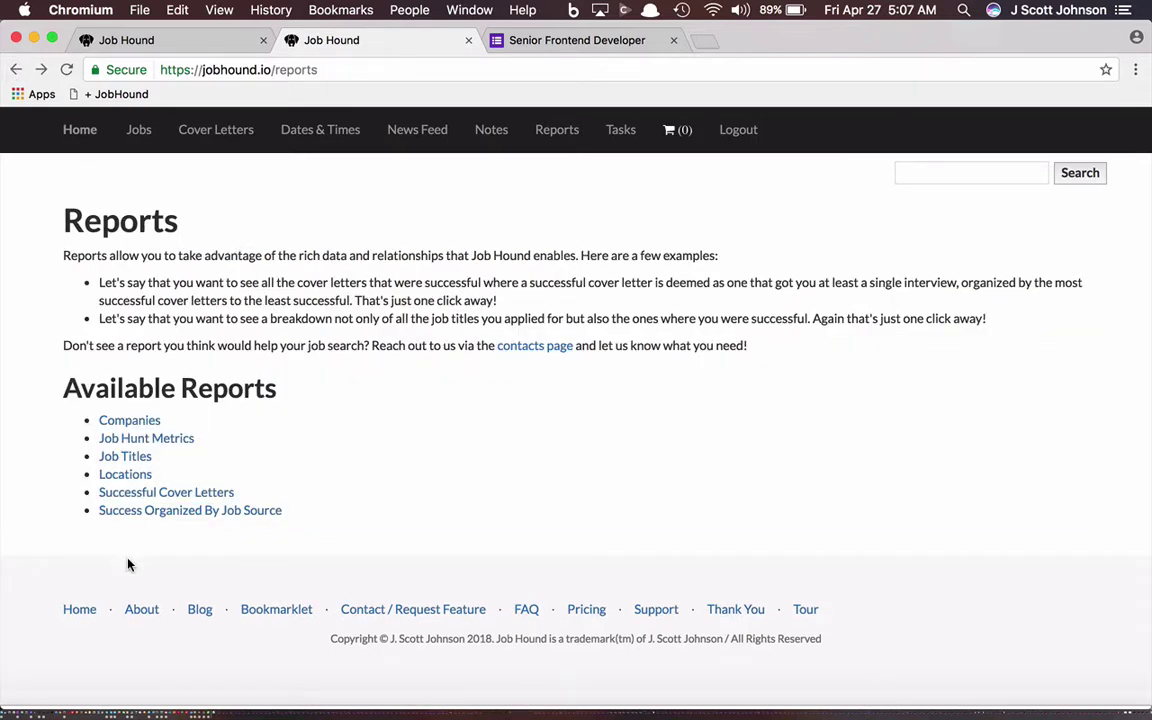
Step: Review the Job Titles and Locations reports (Experienced Frontend Developer, San Francisco), returning to the reports list
left_click(120, 461)
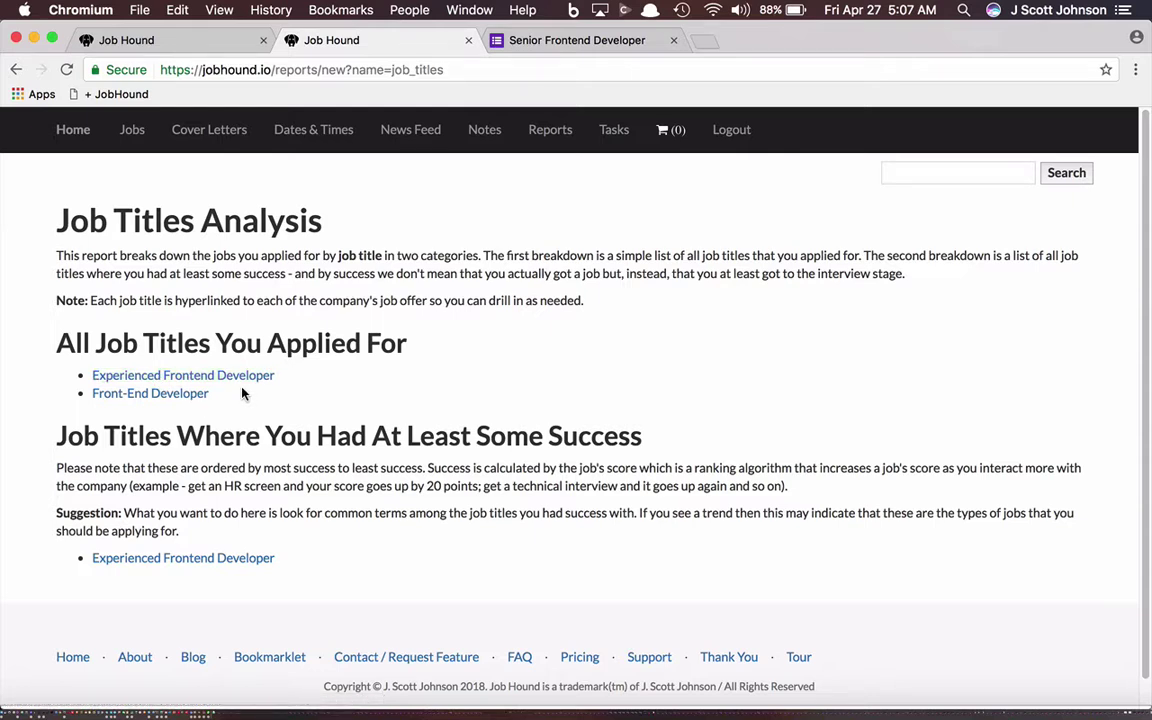
left_click(14, 70)
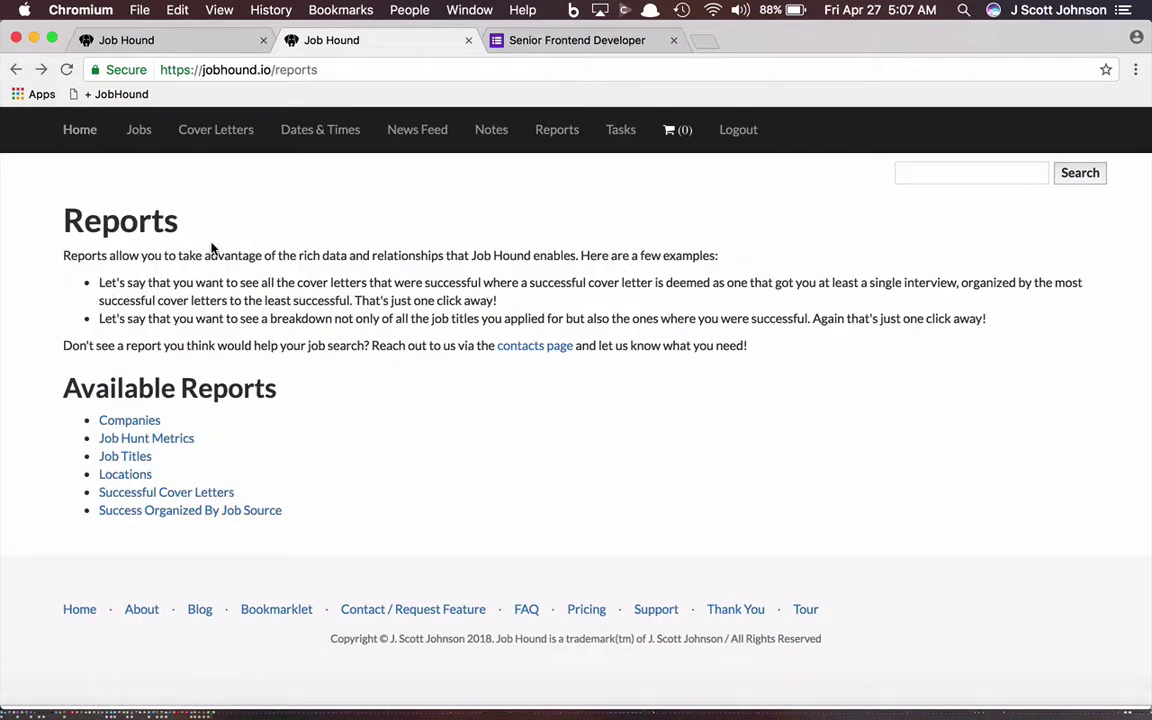
left_click(125, 476)
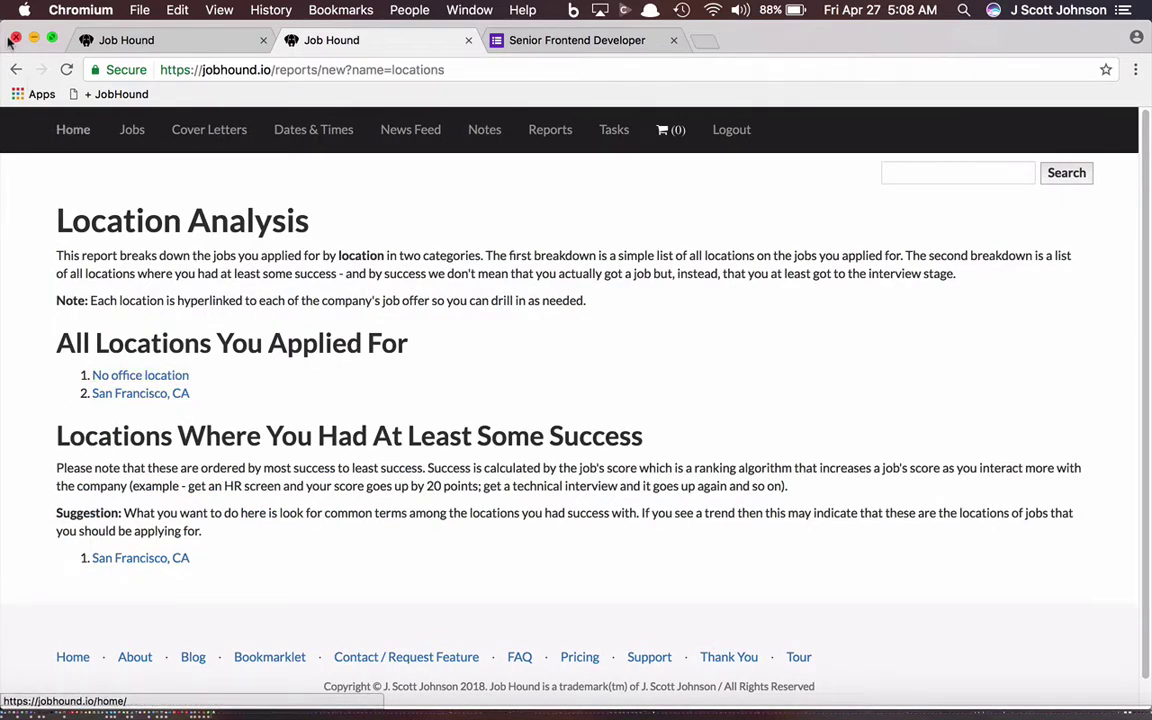
left_click(14, 69)
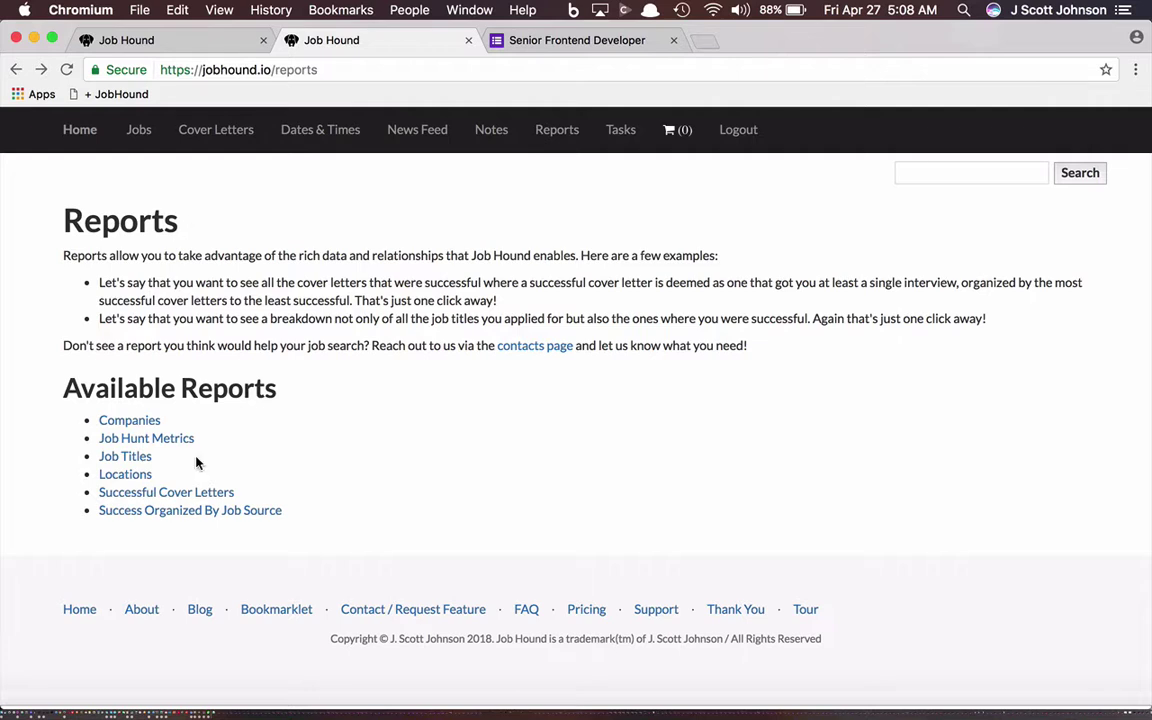
Step: Check the empty Success Organized By Job Source report, go back to Reports, and switch applications
left_click(236, 512)
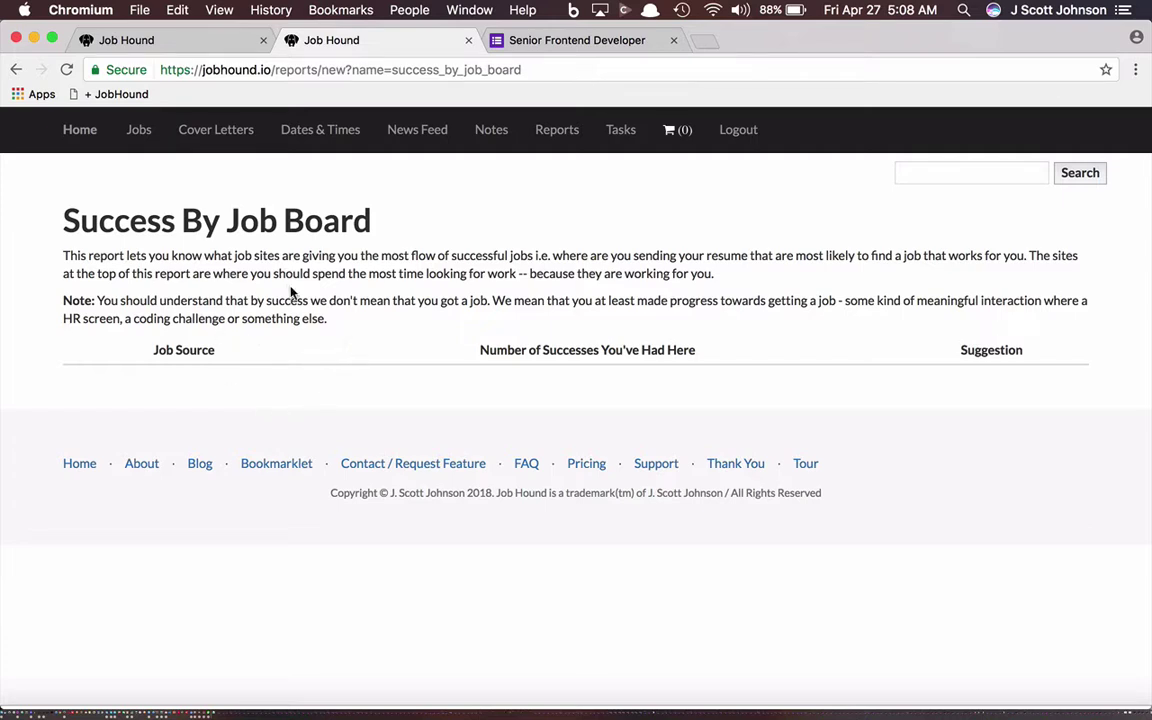
left_click(14, 72)
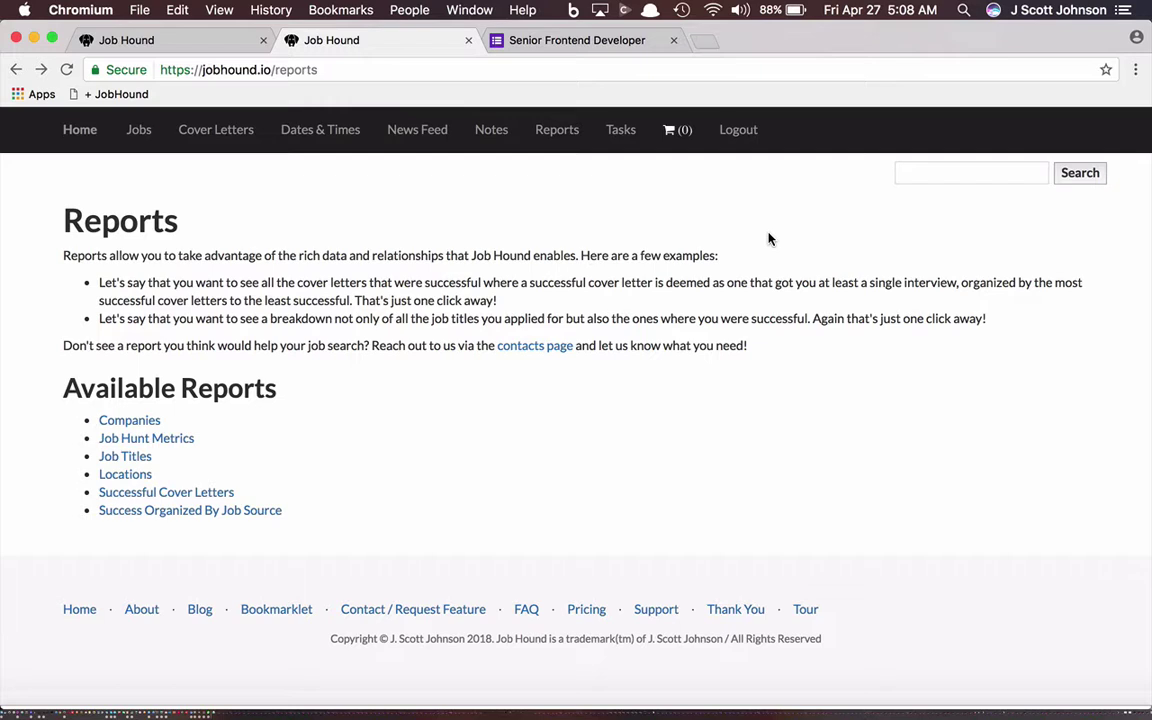
key("super+Tab")
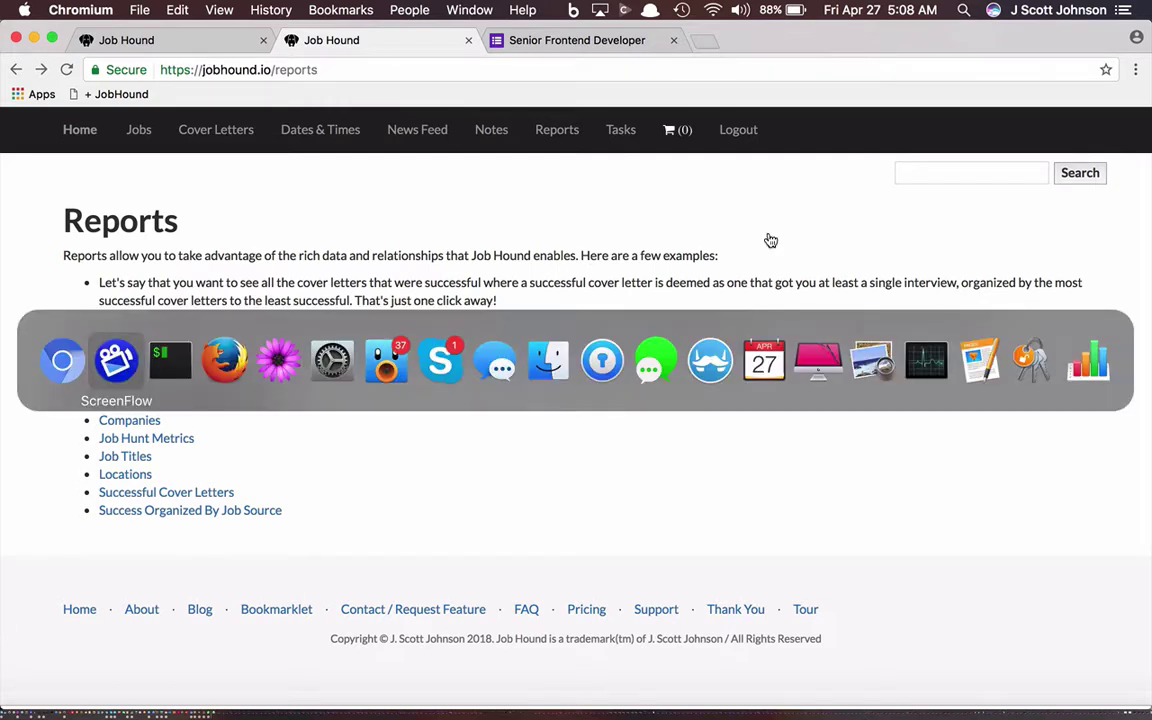